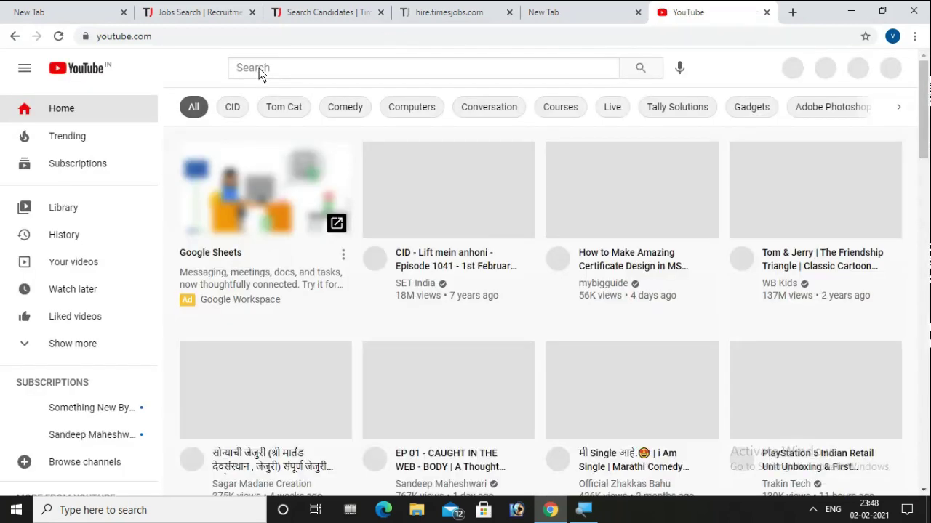
- Search YouTube for the tutorial channel and open its channel page
left_click(259, 69)
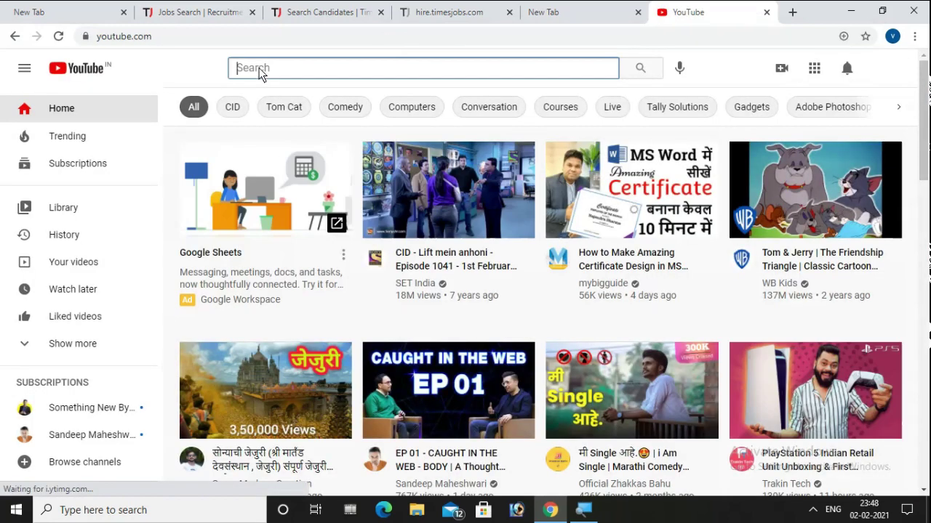
type("VIKRA")
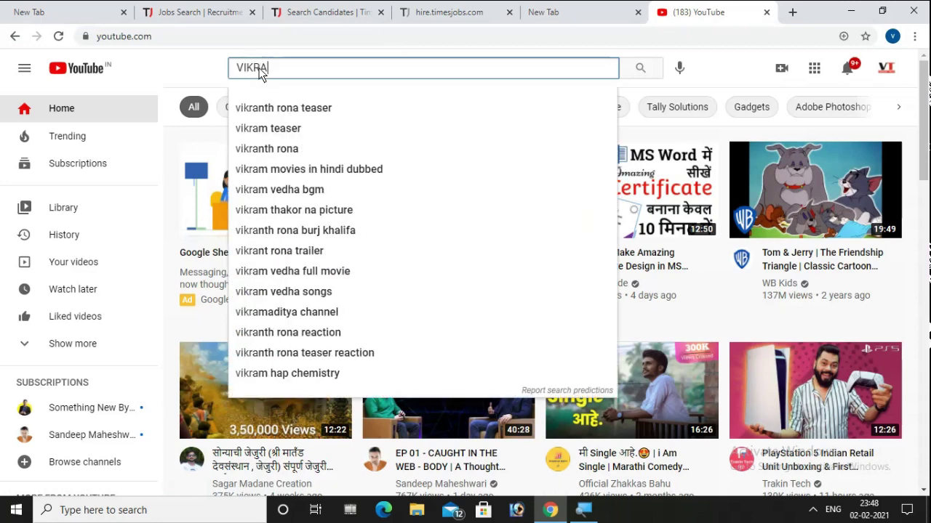
type("NTTECH")
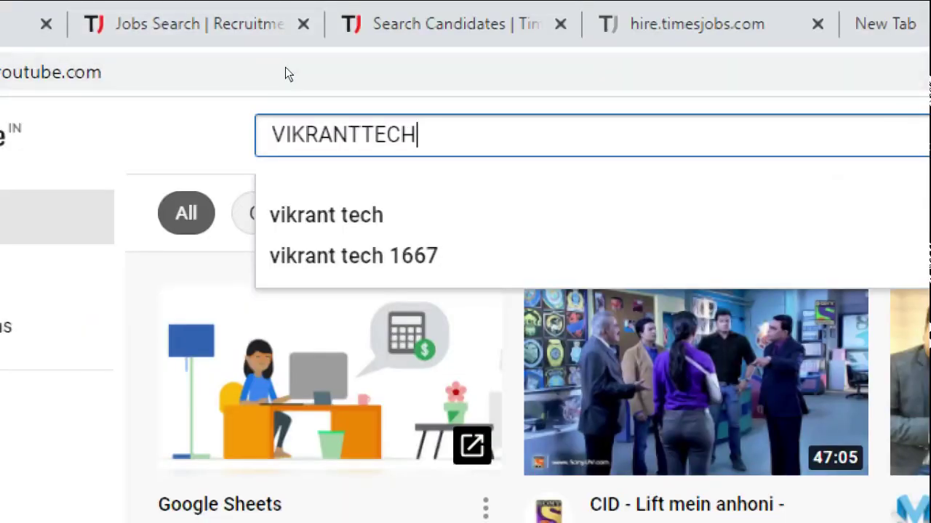
key("Return")
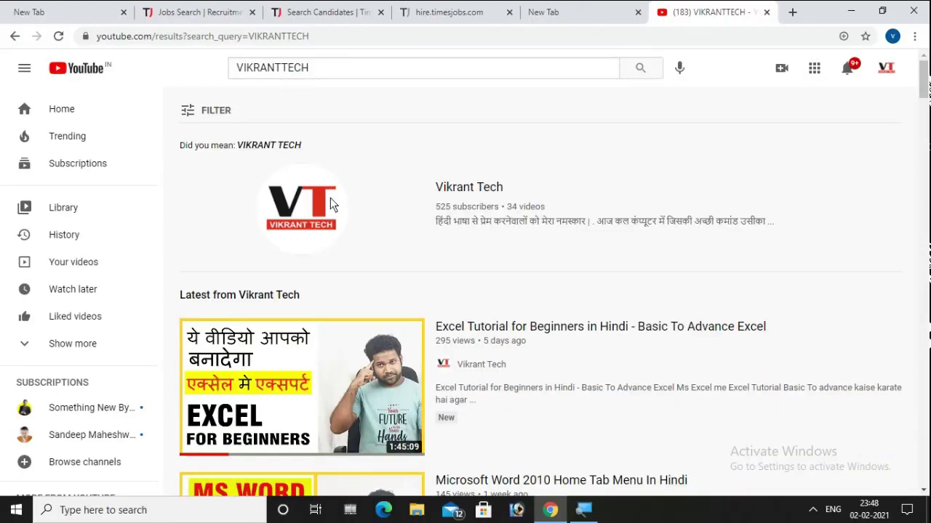
left_click(306, 204)
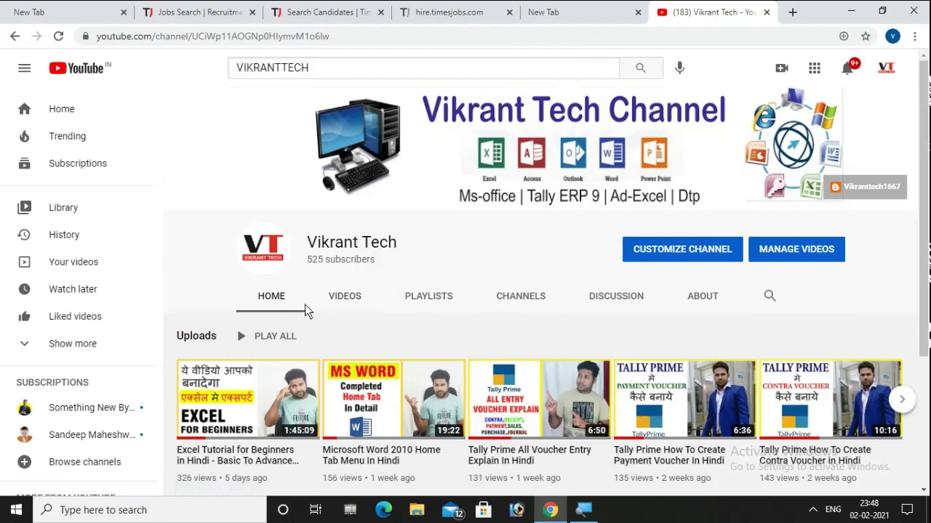
- Browse the channel's uploaded videos, then its list of playlists
left_click(350, 299)
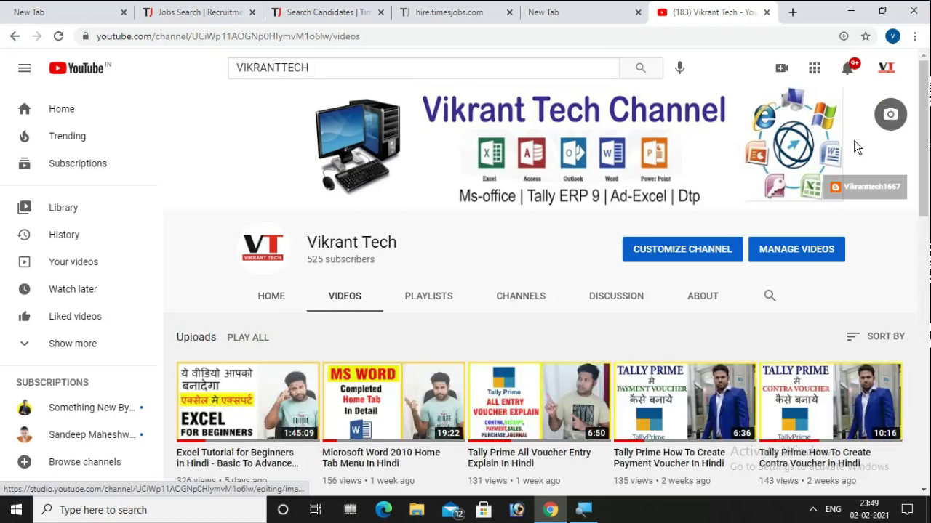
left_click_drag(924, 118, 836, 167)
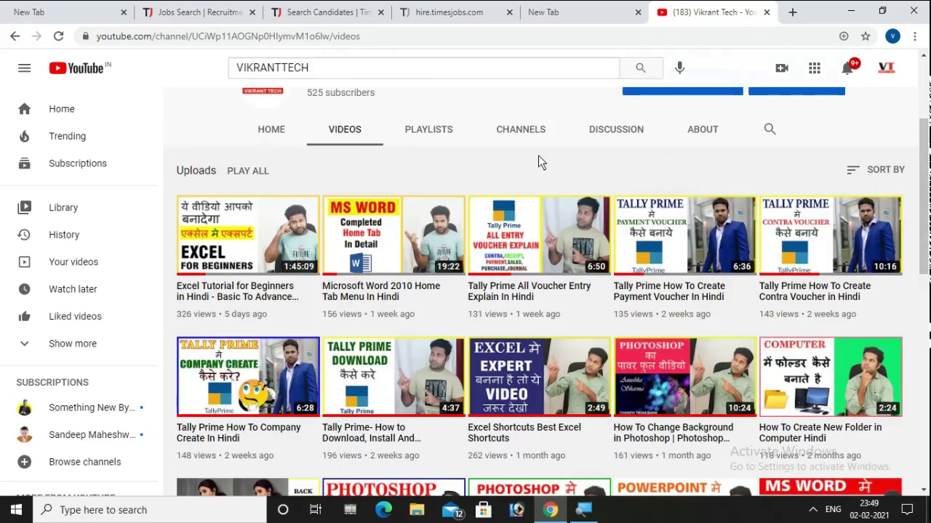
left_click(412, 131)
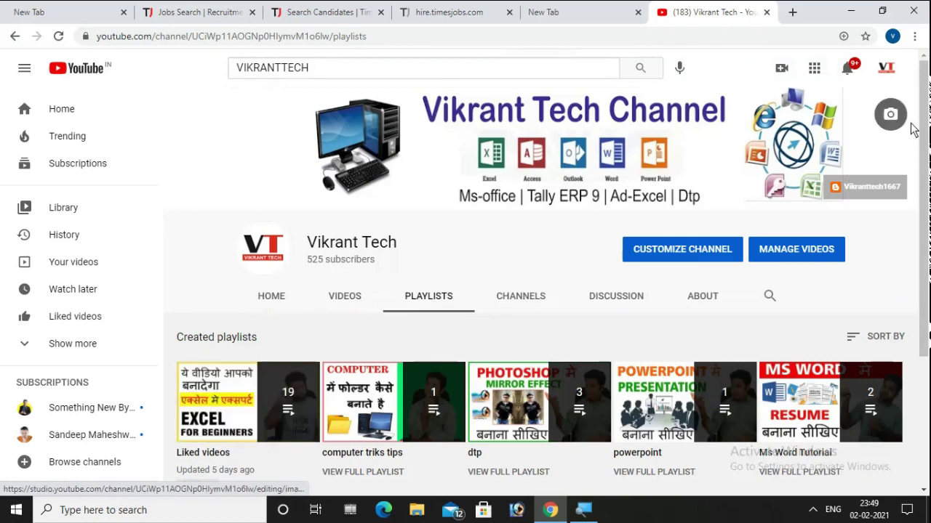
left_click_drag(924, 119, 923, 205)
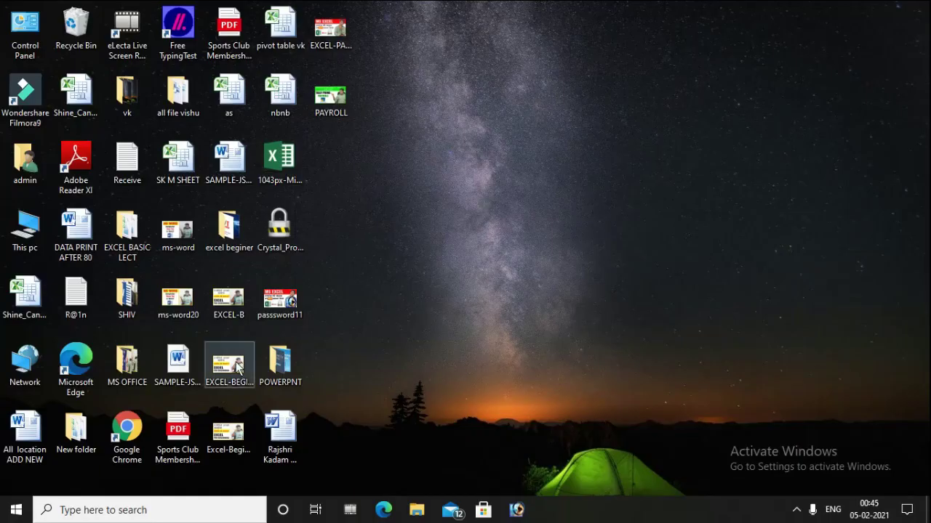
- Launch TallyPrime from the Windows search results for 'TALLY'
left_click(118, 514)
type("TALLY")
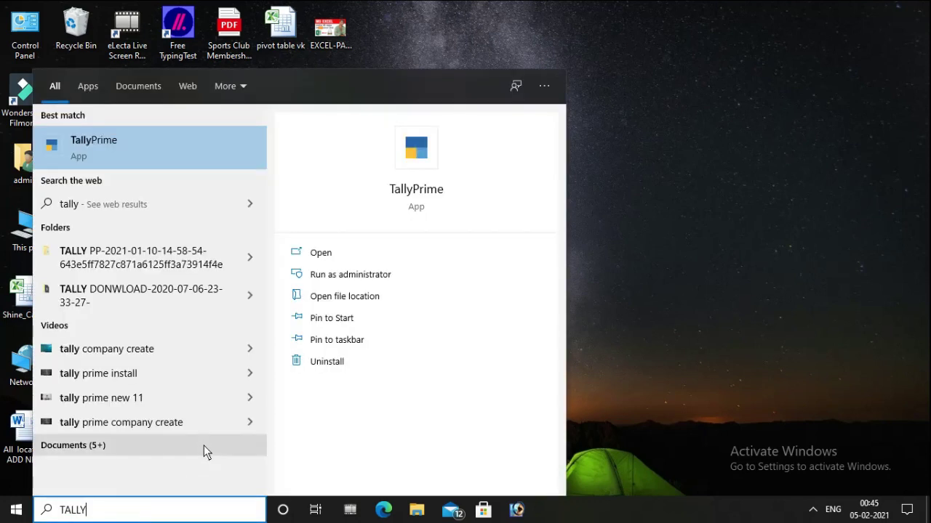
left_click(342, 253)
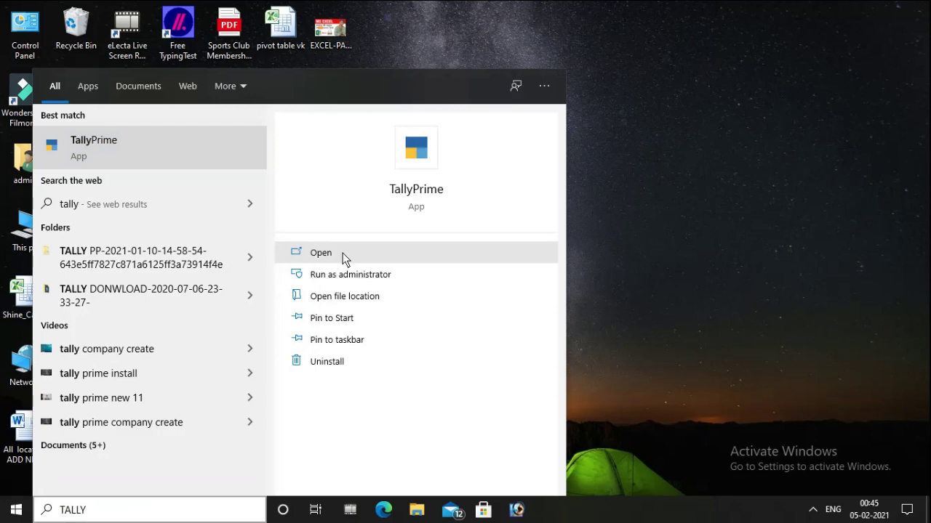
left_click(356, 251)
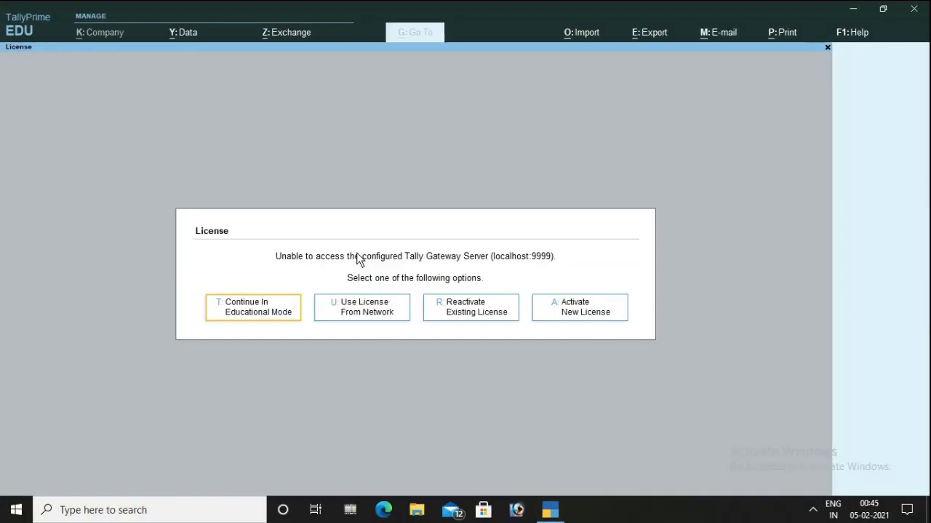
- Continue in educational mode and shut the currently open company
left_click(248, 313)
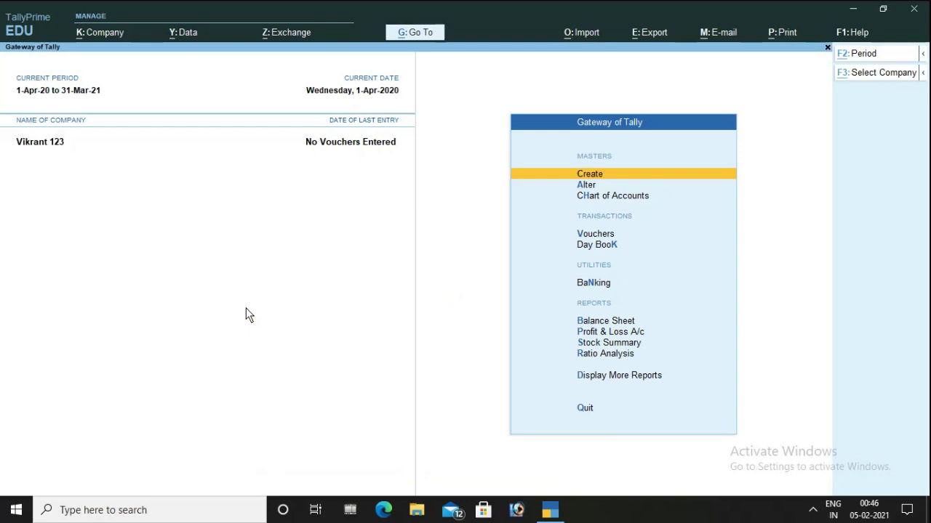
key("alt+F1")
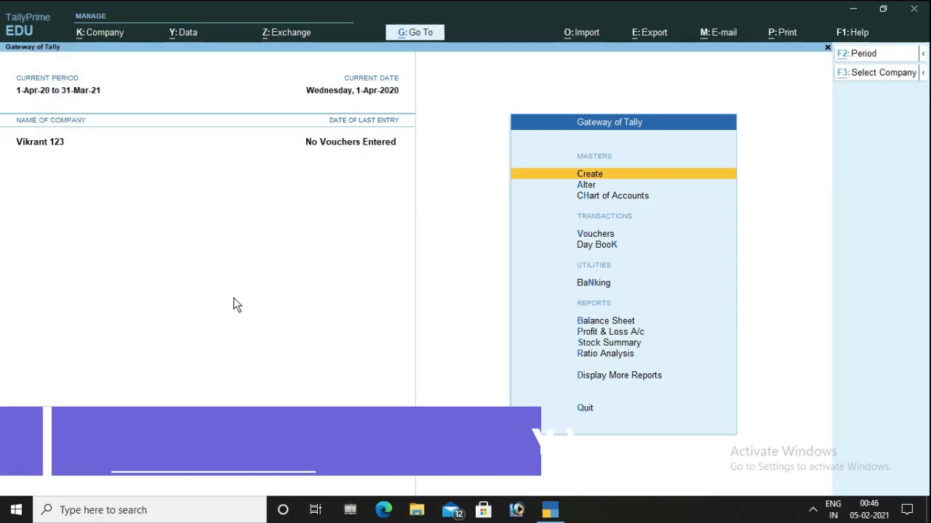
key("alt+F1")
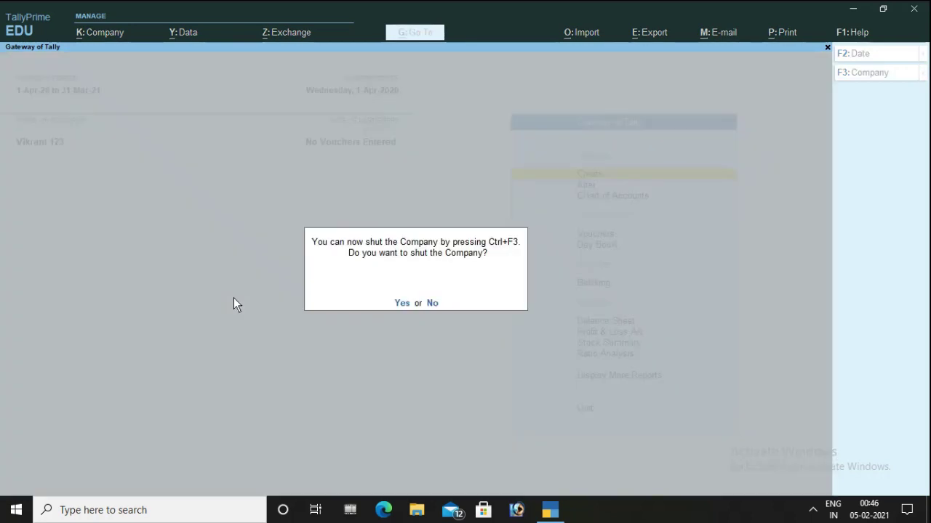
key("y")
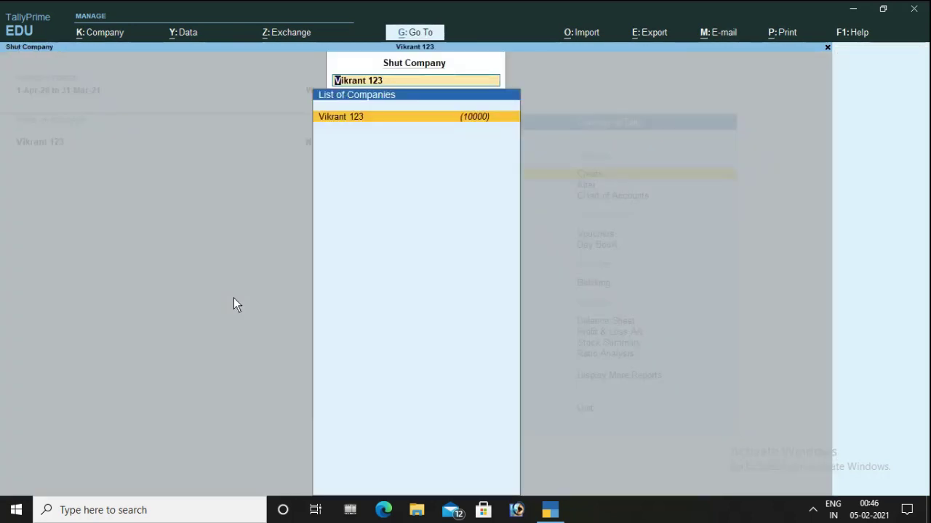
key("Return")
- Highlight Create Company in the Select Company list
type("P")
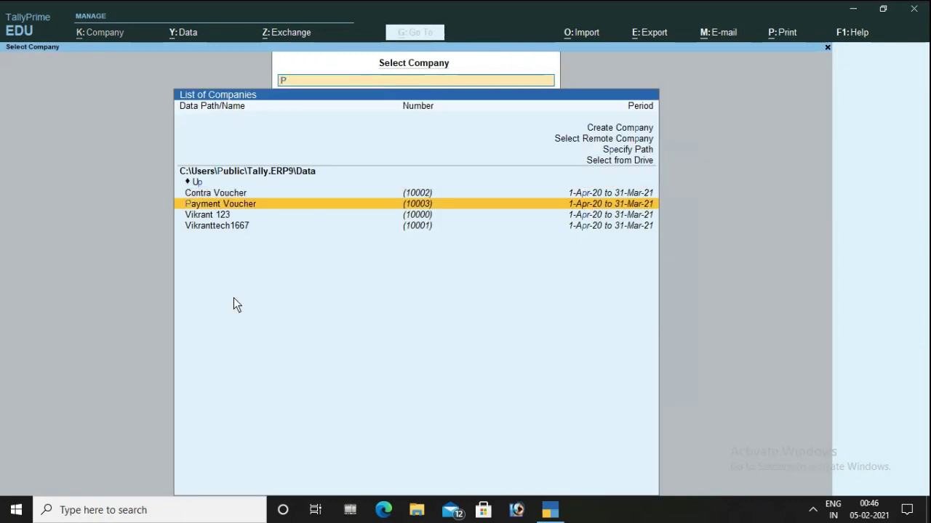
type("AYROLL")
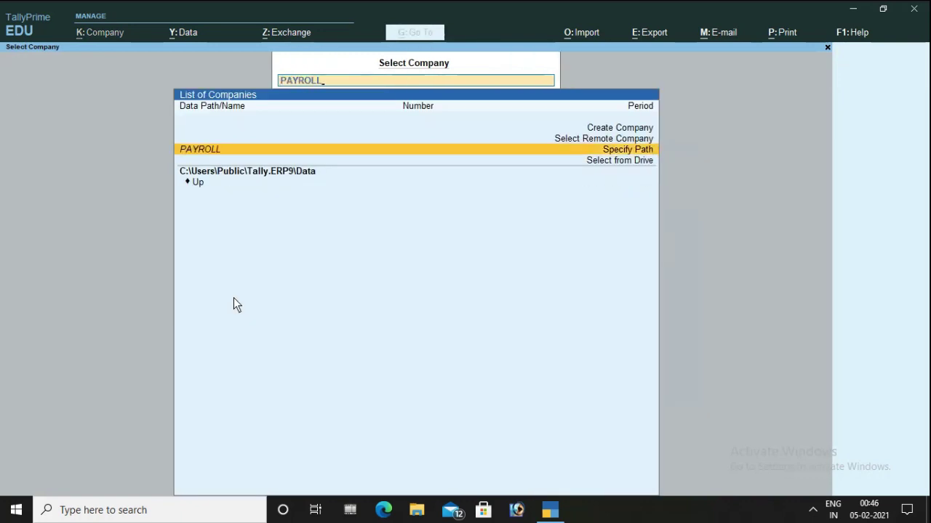
key("BackSpace")
key("BackSpace")
key("BackSpace")
key("BackSpace")
key("BackSpace")
key("BackSpace")
key("BackSpace")
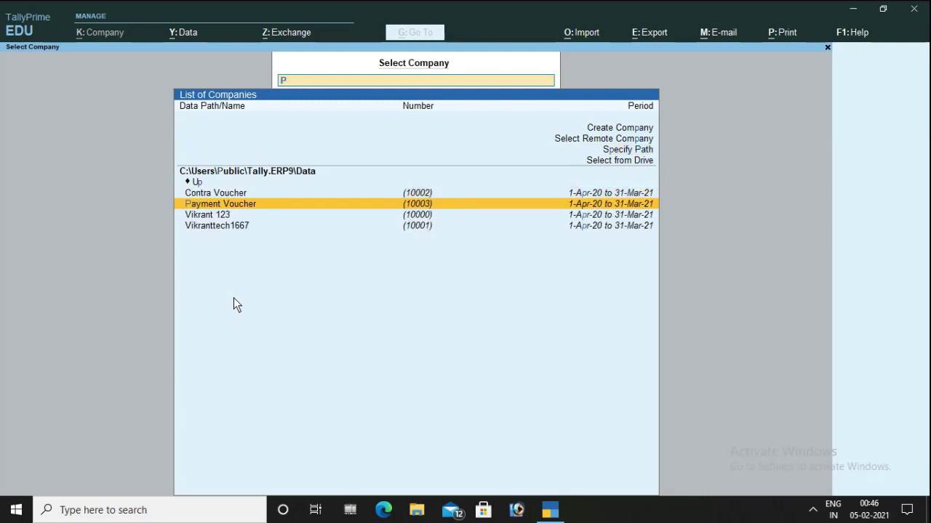
key("Up")
key("Up")
key("Up")
key("Up")
key("Up")
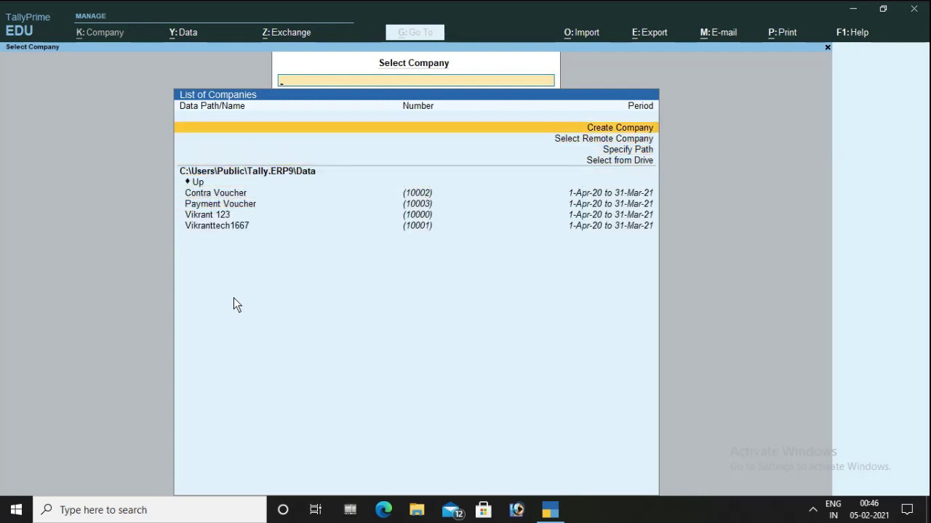
- Create company PAYROLL VOUCHER, keeping the auto-filled mailing name and default features
key("Return")
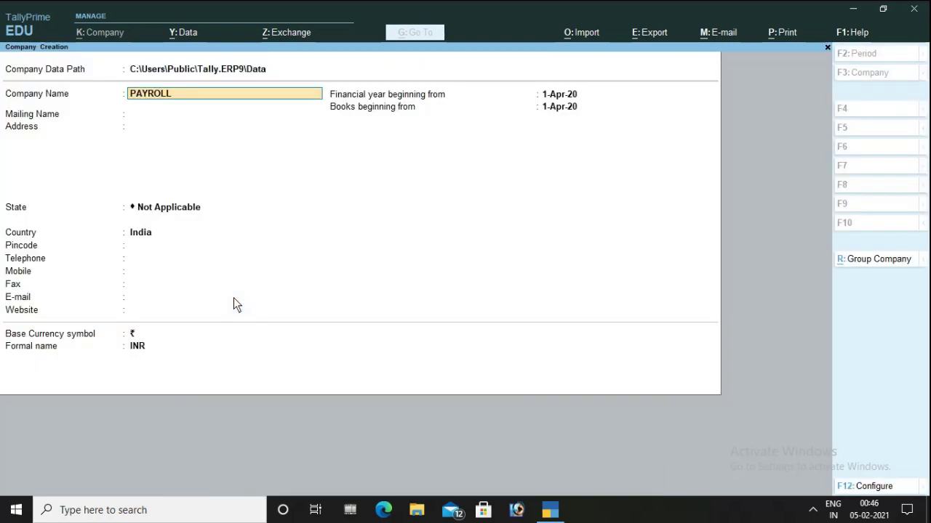
type("VOUCHER")
key("Return")
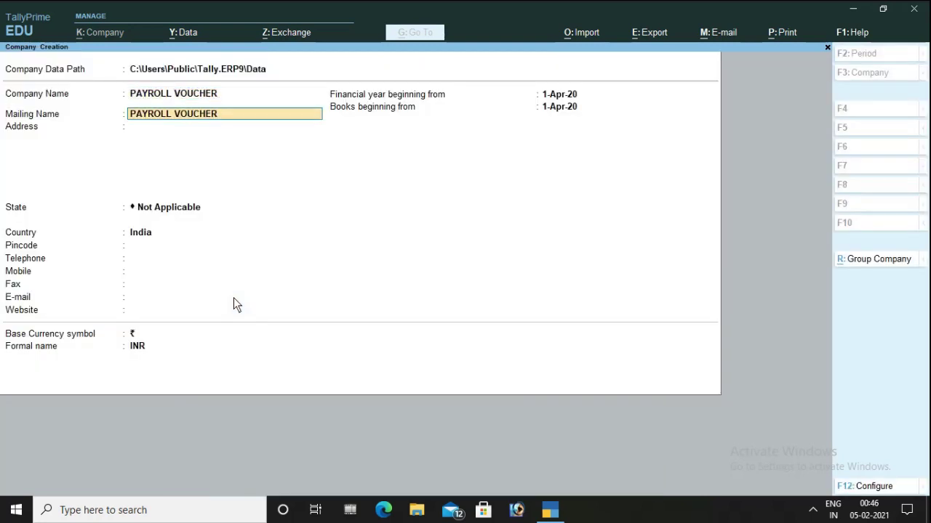
key("Return")
key("Return")
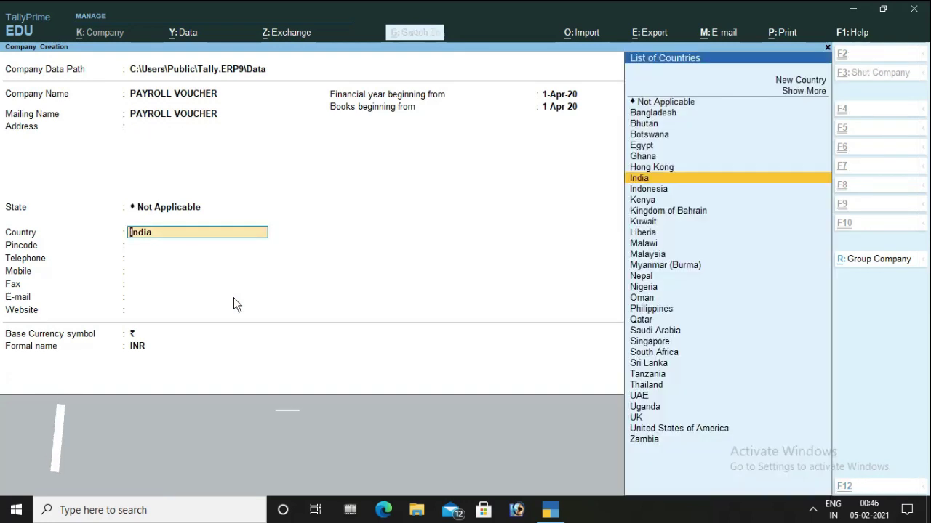
key("ctrl+a")
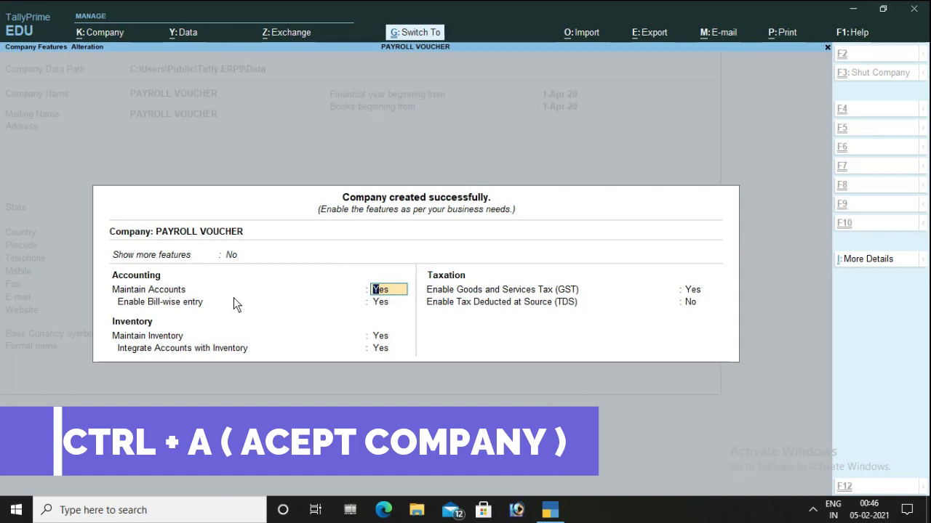
key("ctrl+a")
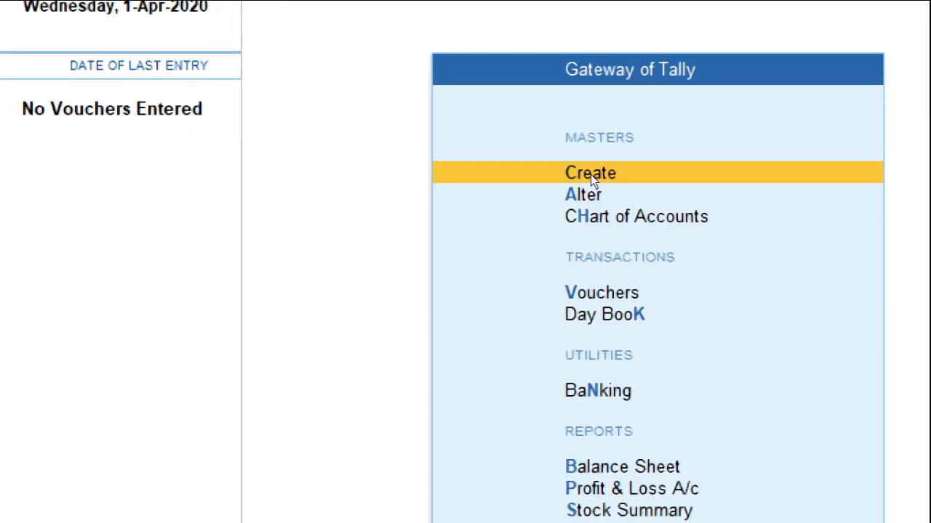
- Reveal inactive Payroll Masters in Master Creation and start a new Employee Category
left_click(591, 174)
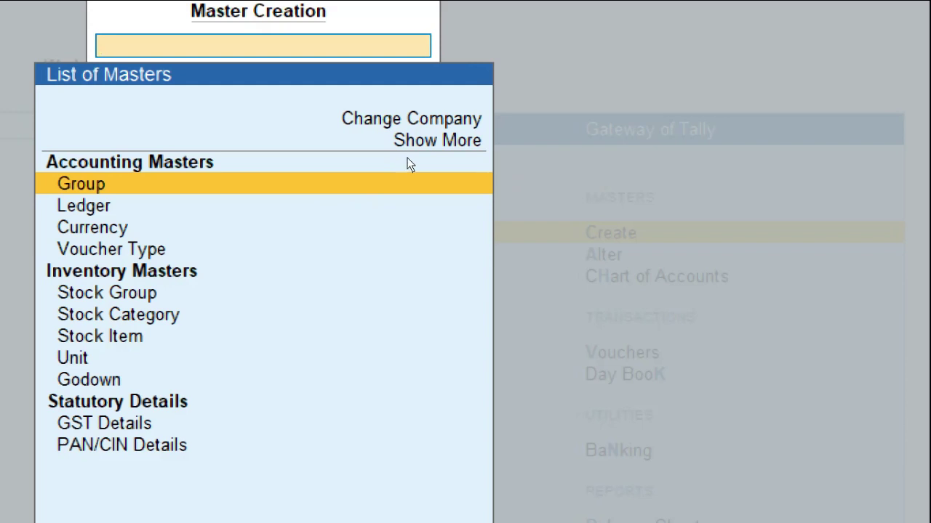
key("Up")
key("Up")
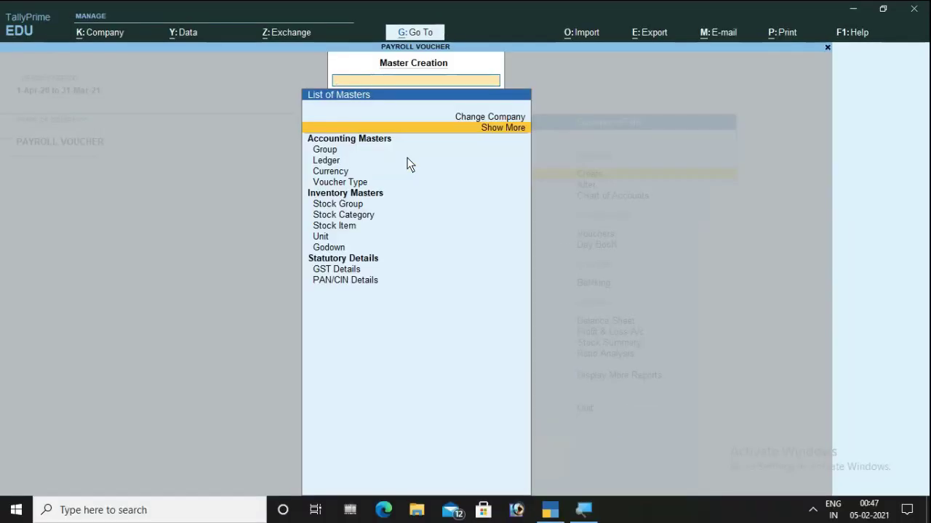
key("Return")
key("Down")
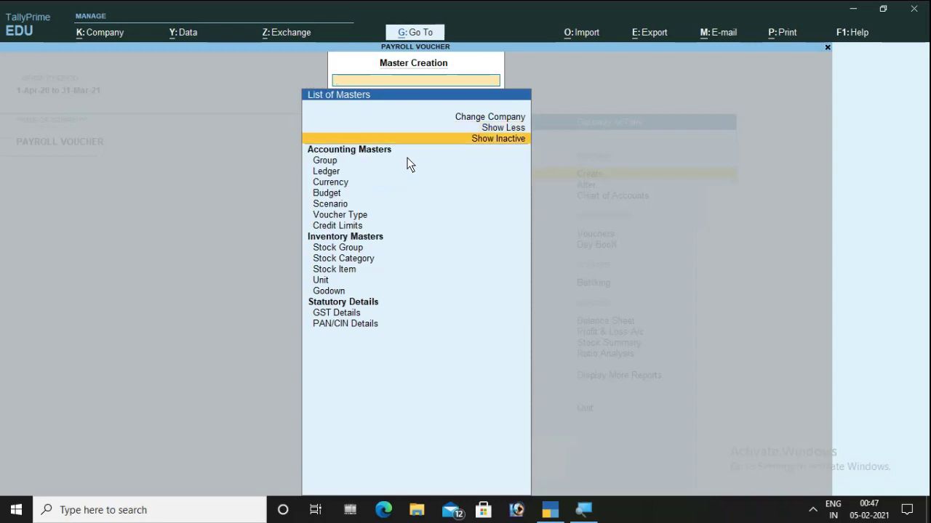
key("Return")
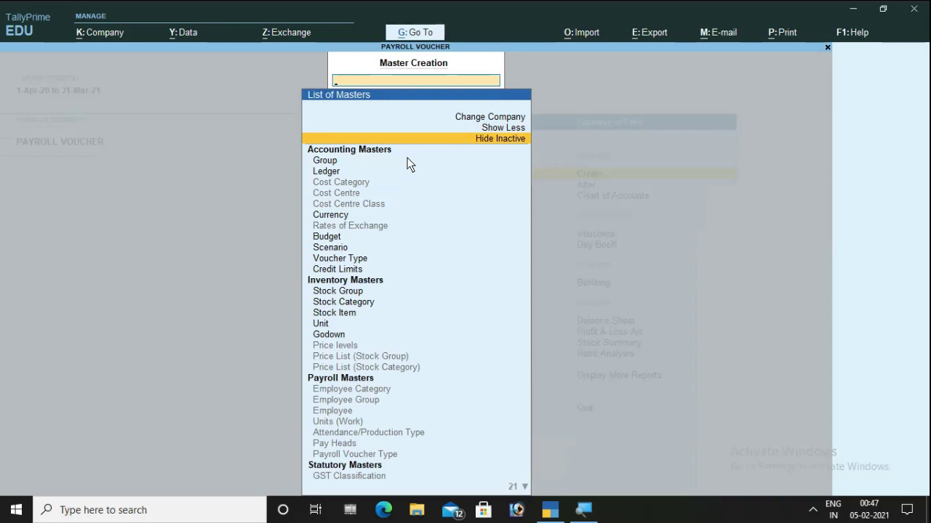
key("Down")
key("Down")
key("Down")
key("Down")
key("Down")
key("Down")
key("Down")
key("Down")
key("Down")
key("Down")
key("Down")
key("Down")
key("Down")
key("Down")
key("Down")
key("Down")
key("Down")
key("Down")
key("Down")
key("Down")
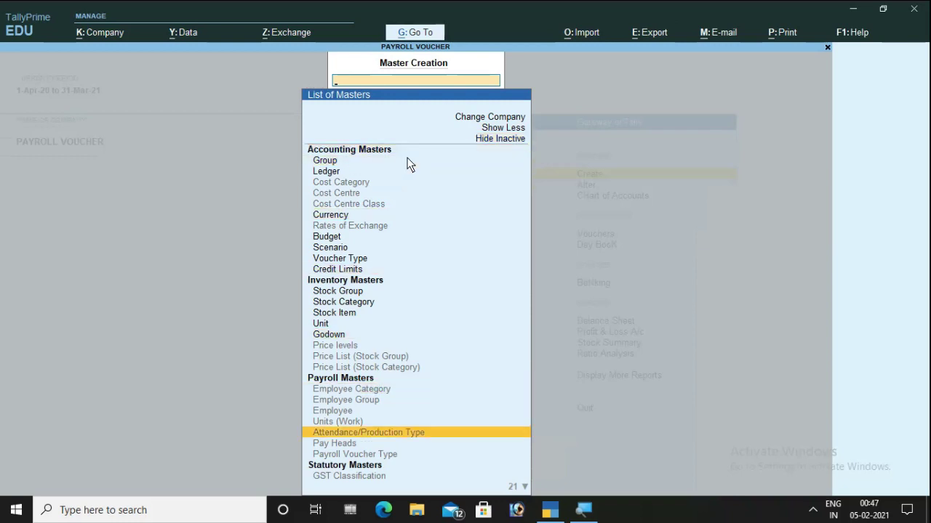
key("Up")
key("Up")
key("Up")
key("Up")
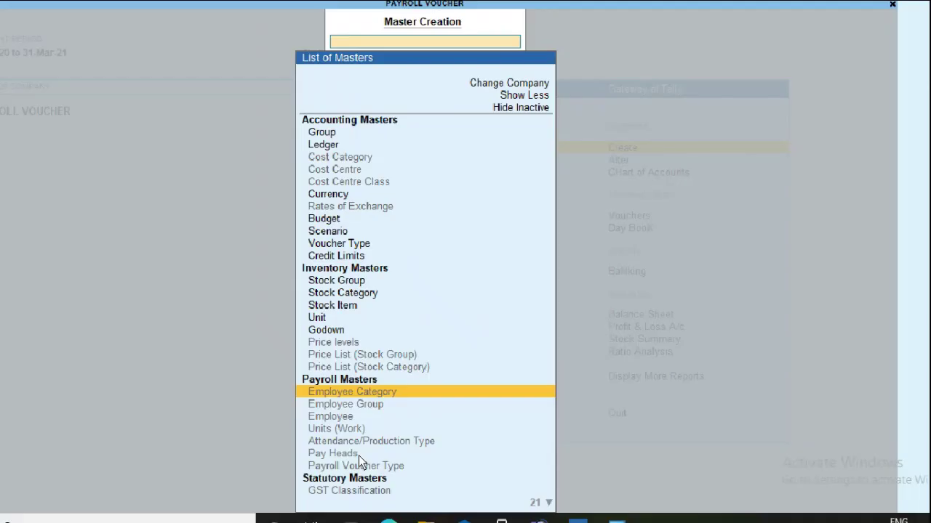
key("Down")
key("Up")
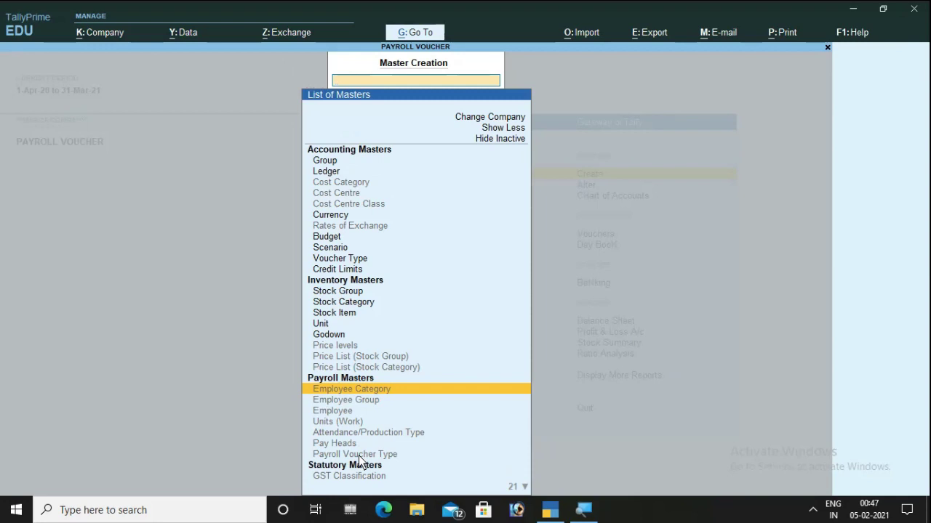
key("Return")
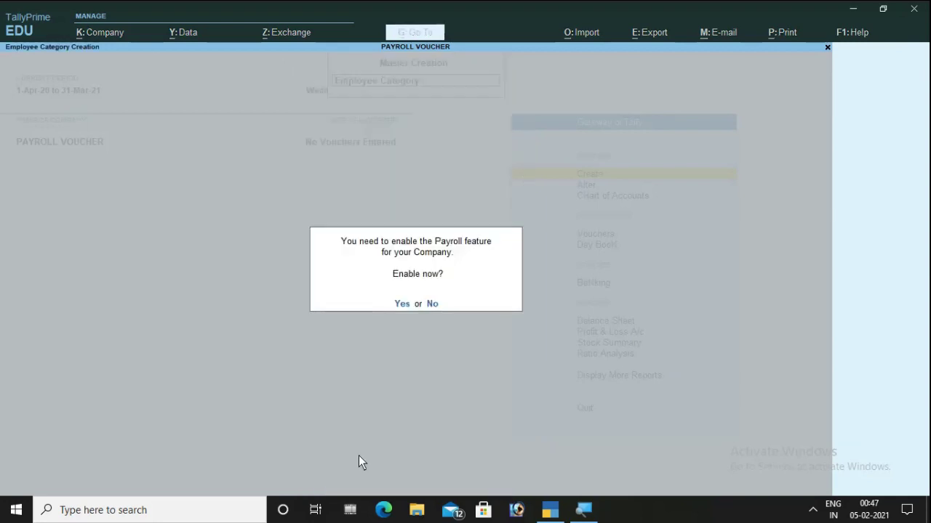
- Enable Payroll and save an employee category named 'Head Office'
key("y")
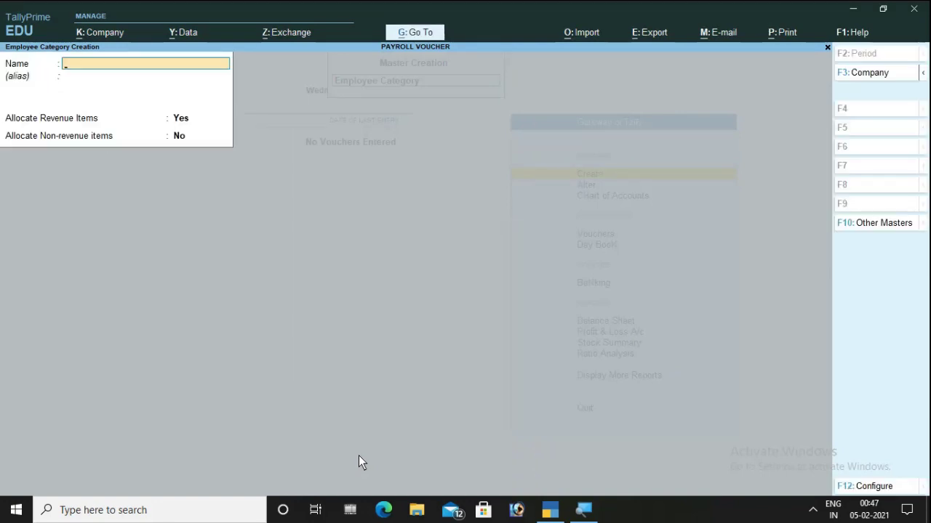
type("Head Office")
key("Return")
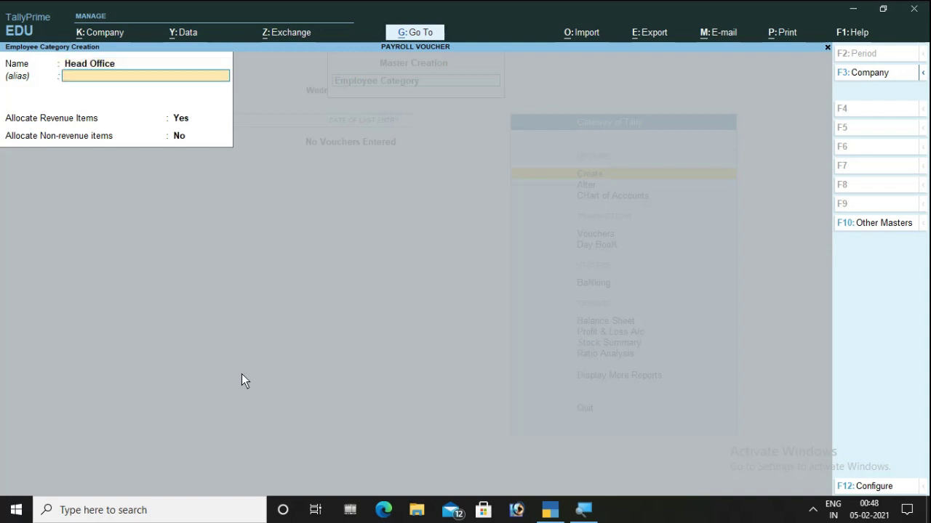
key("Return")
key("Return")
key("Return")
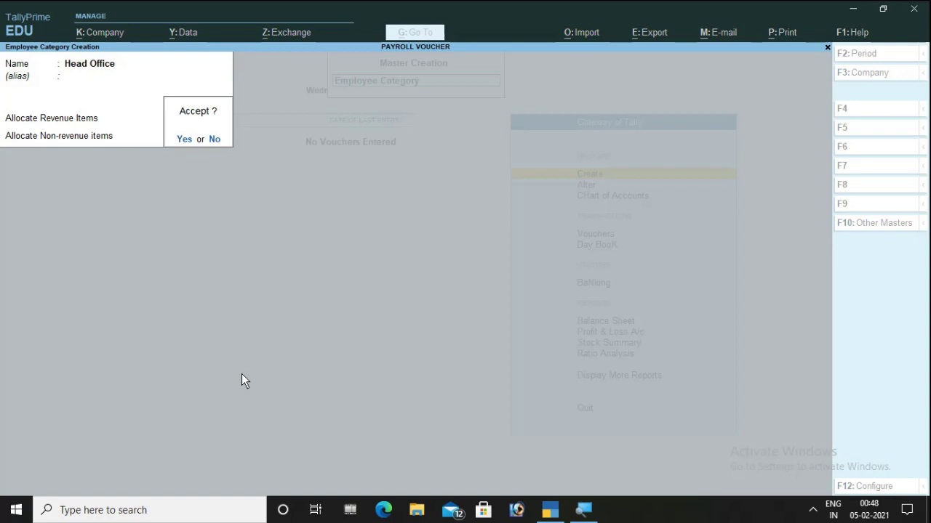
key("Return")
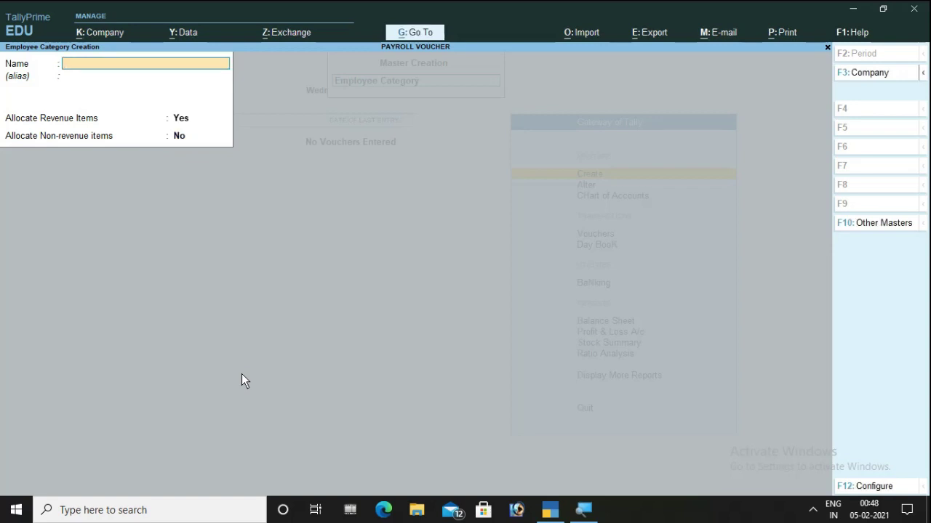
key("Escape")
key("Return")
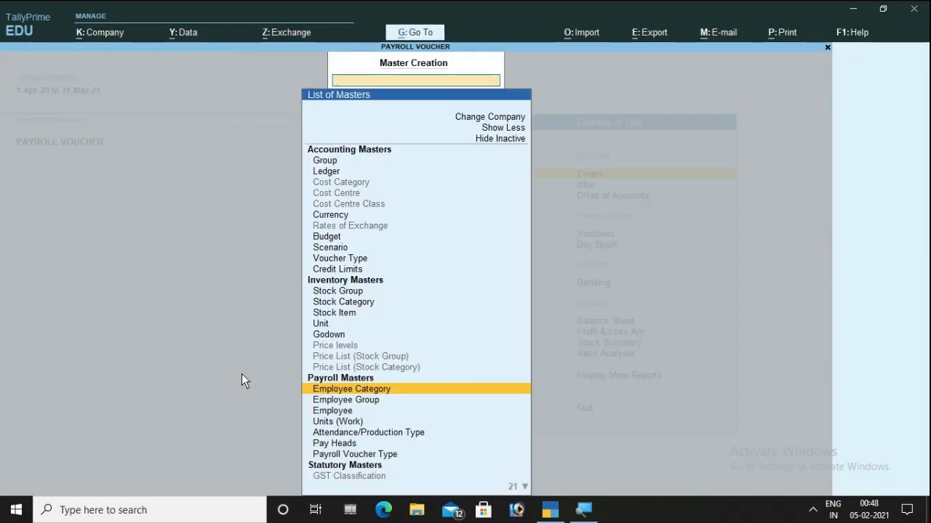
- Create employee groups 'Sales' and 'Purchase' in the Head Office category
key("Down")
key("Return")
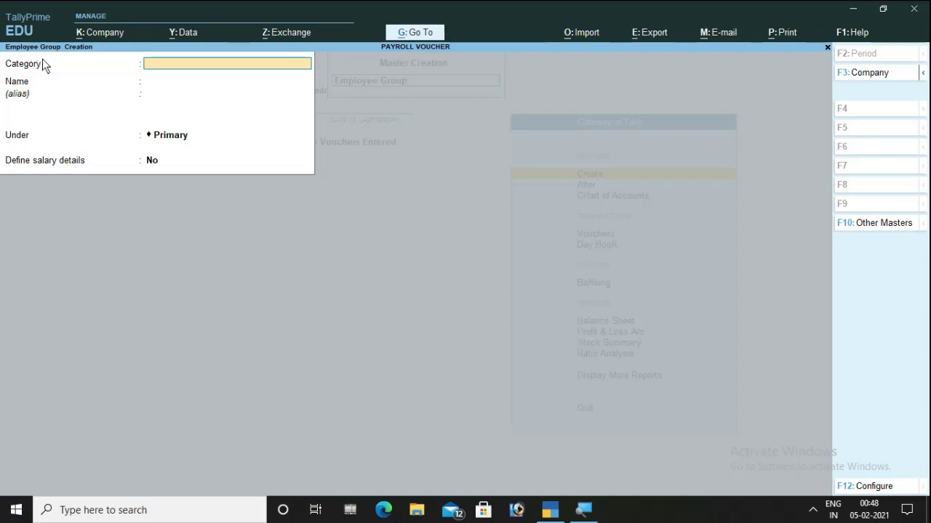
type("H")
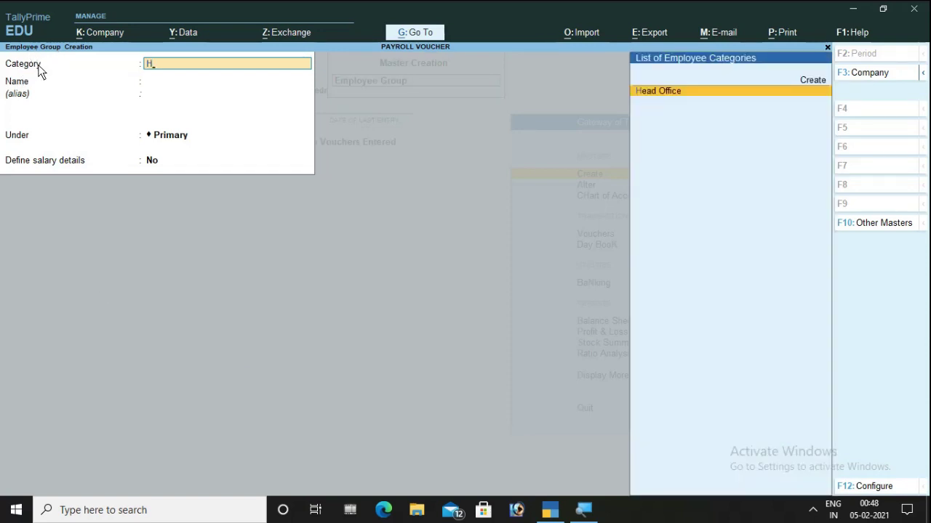
key("Return")
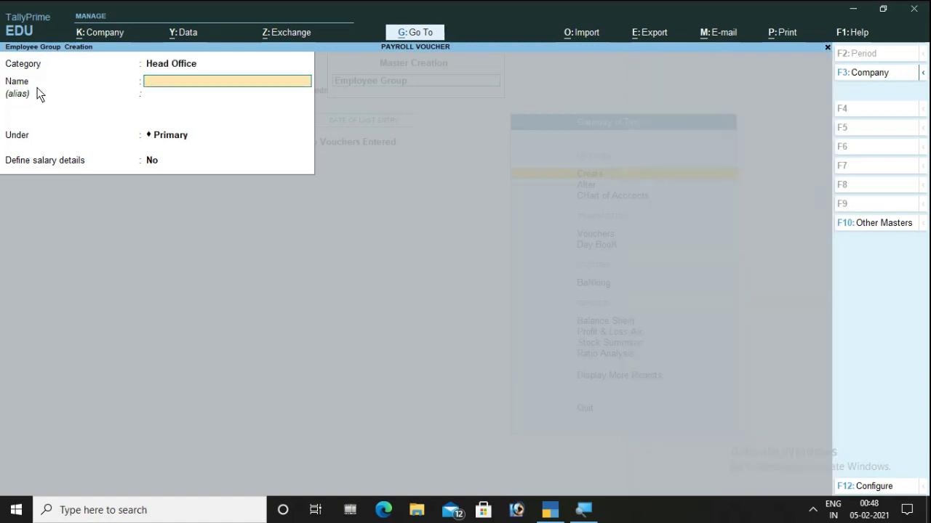
type("Sales")
key("Return")
key("Return")
key("Return")
key("Return")
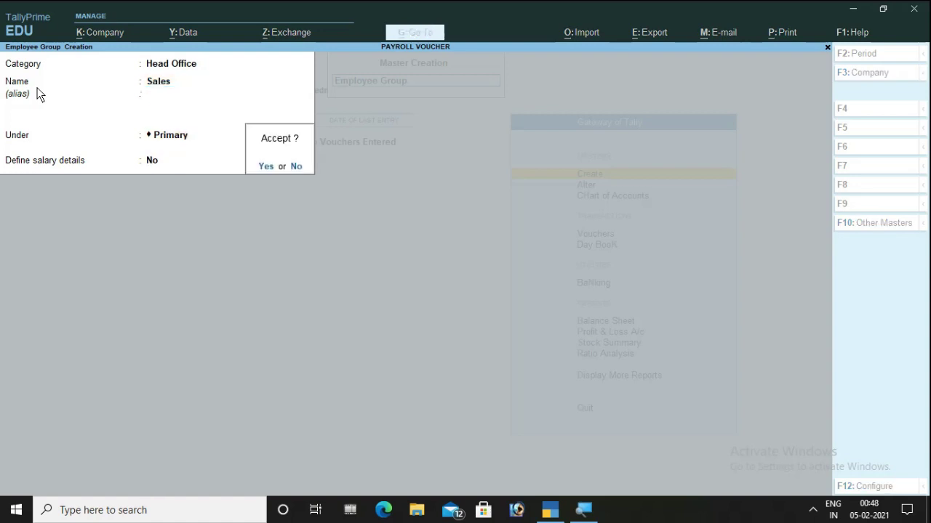
key("Return")
type("P")
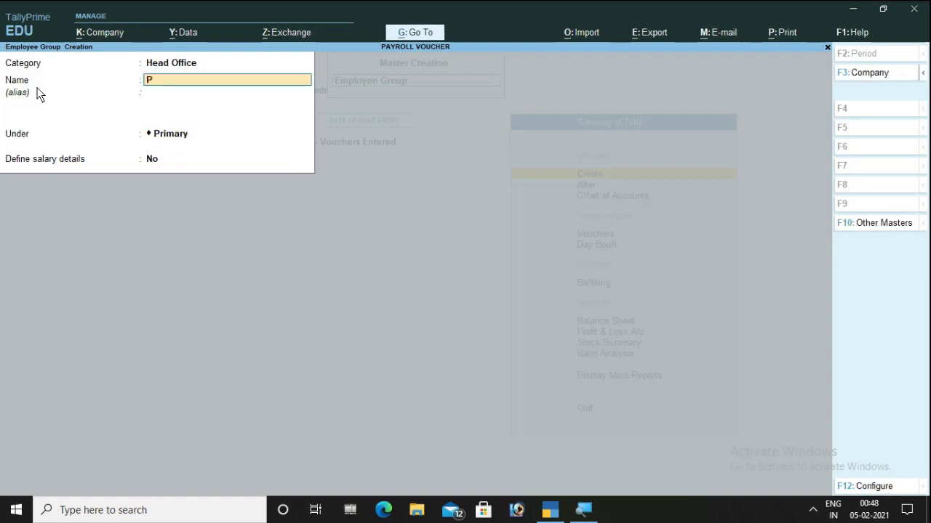
type("urchase")
key("Return")
key("Return")
key("Return")
key("Return")
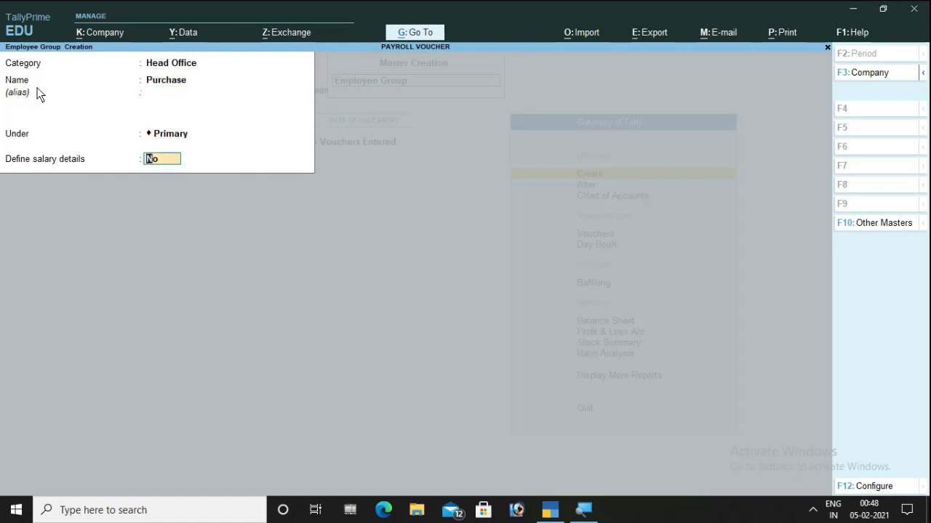
key("Return")
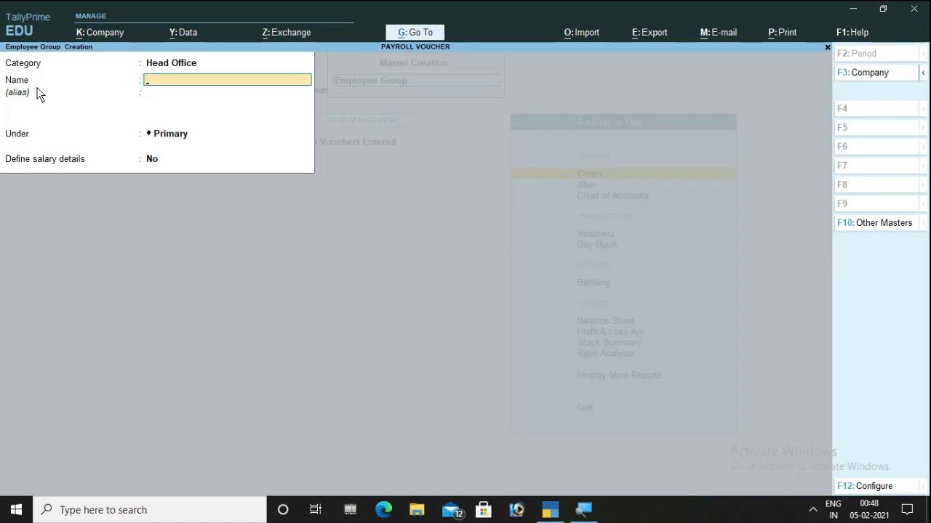
key("Escape")
- Start a new employee in the Head Office category
key("Return")
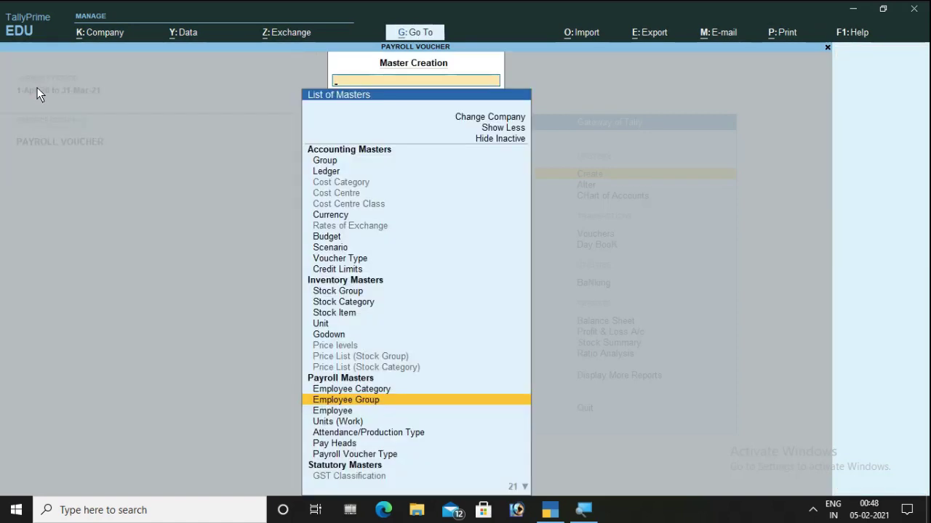
key("Down")
key("Return")
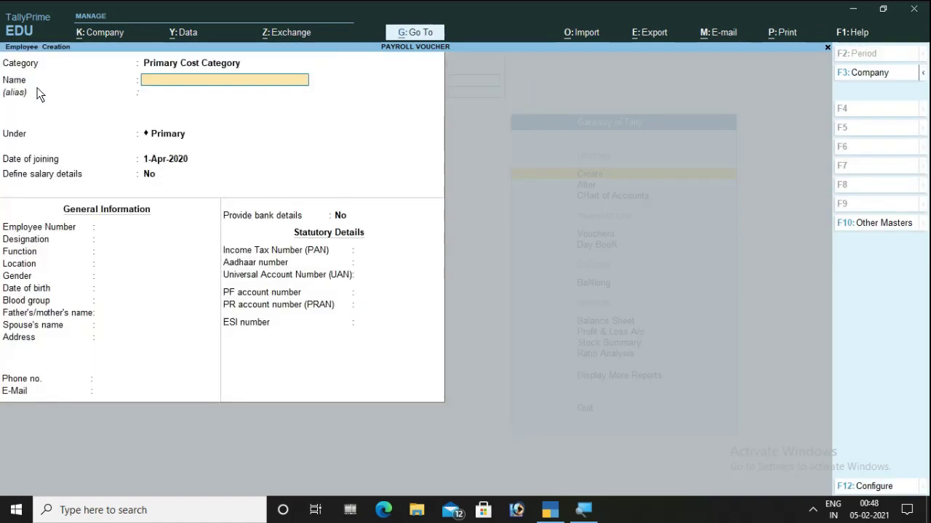
key("BackSpace")
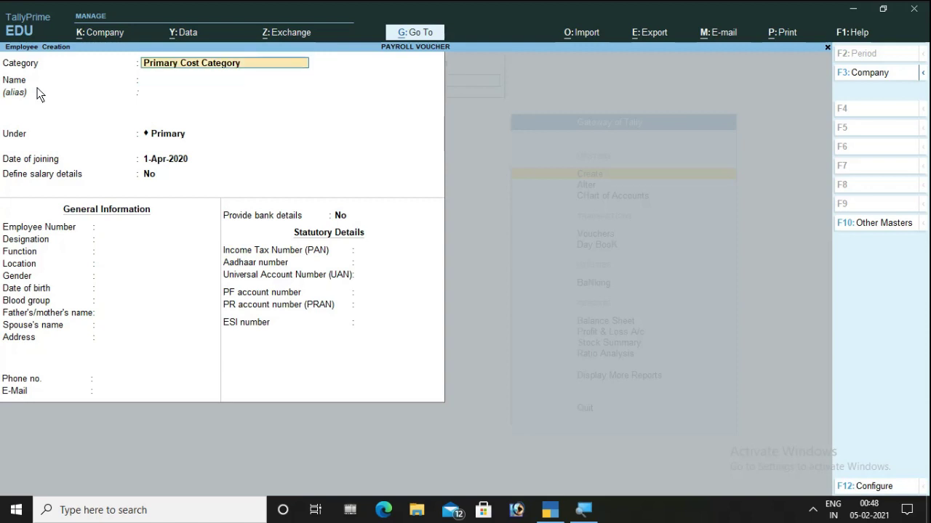
type("H")
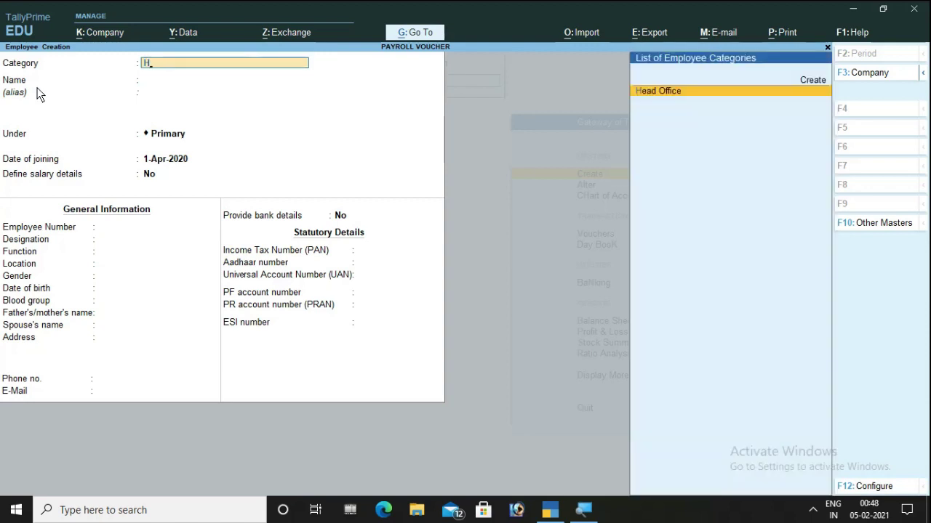
key("Return")
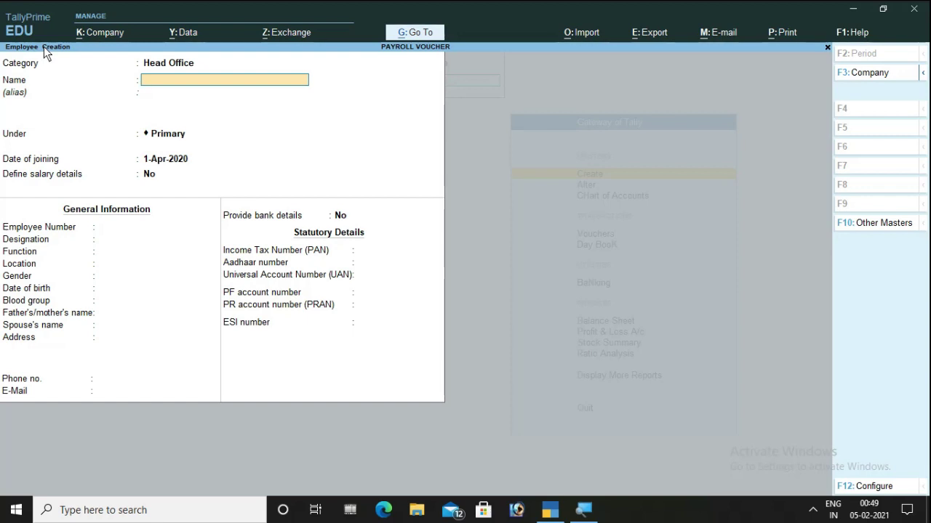
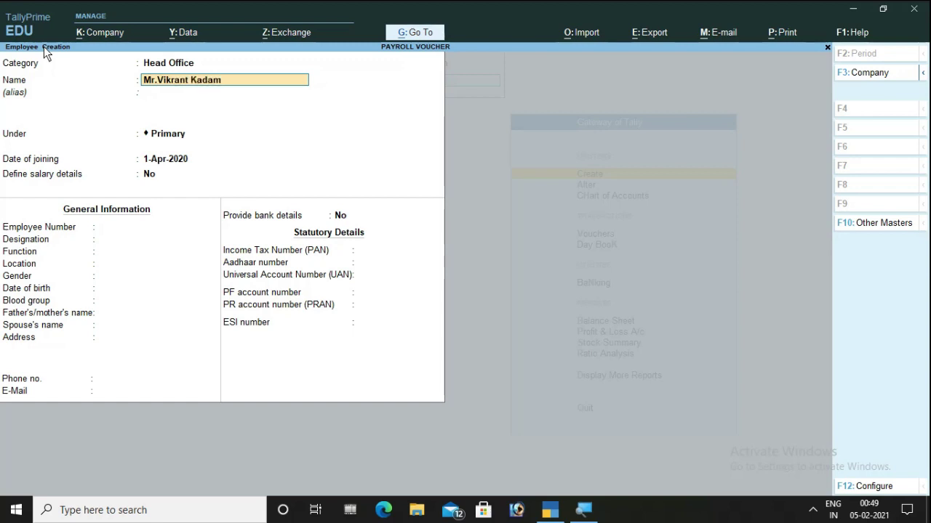
- Enter the employee's full name, place them under Sales, joining 1-Apr-2020
key("Return")
key("Return")
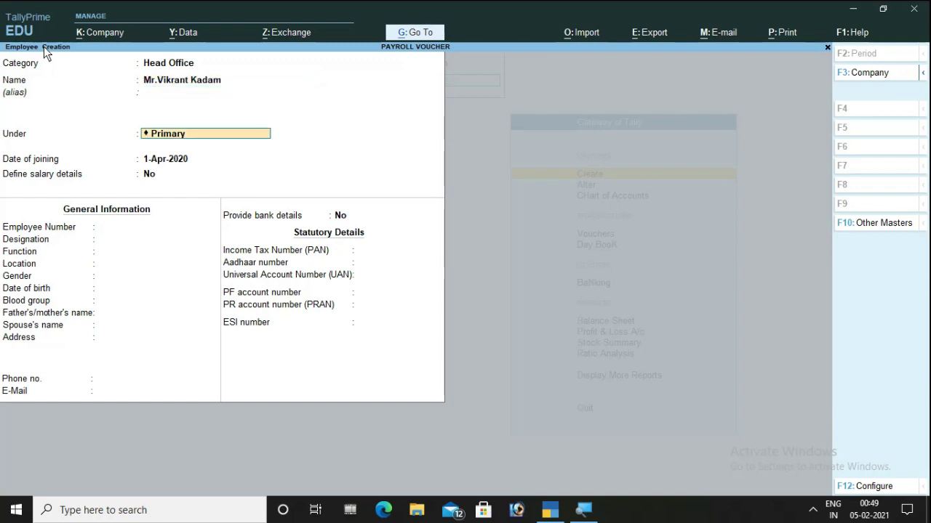
type("Sa")
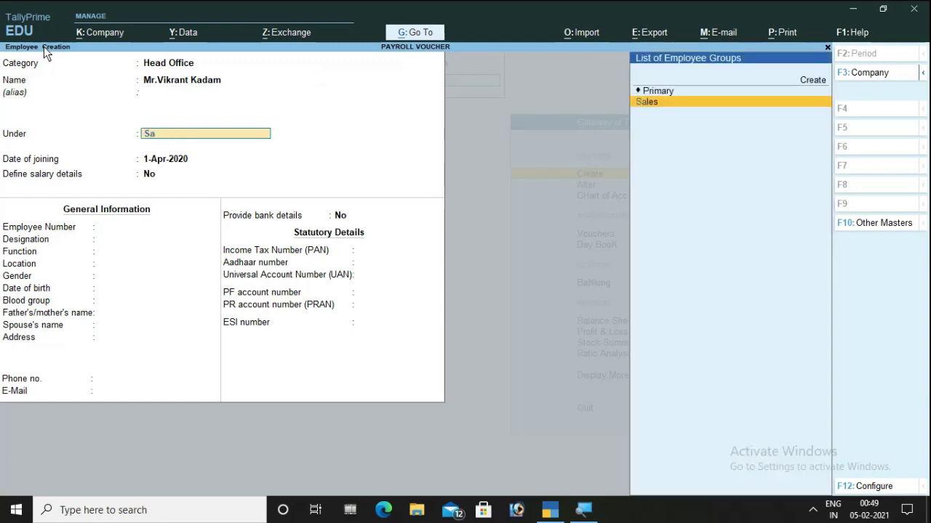
key("Return")
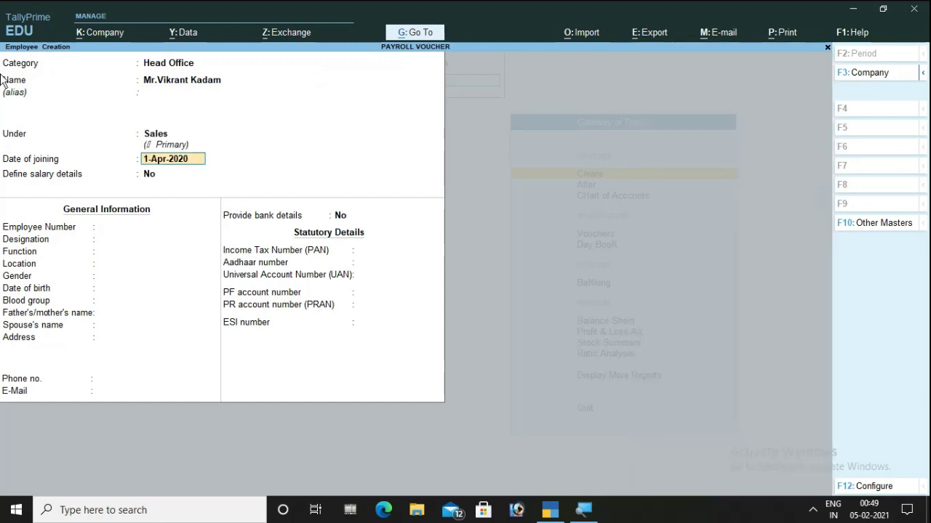
left_click(145, 173)
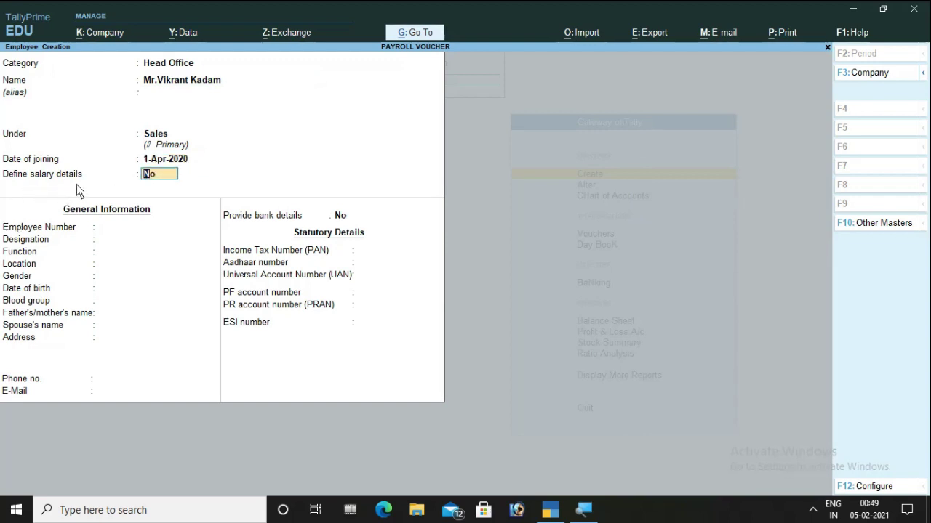
- Enter employee number A055, designation Manager and function 'To Mang'
key("Return")
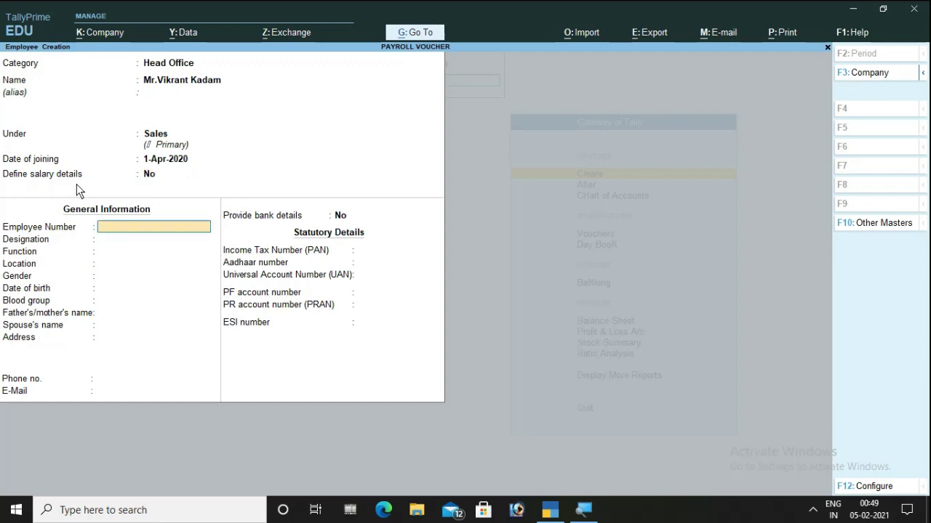
type("A055")
key("Return")
type("Manager")
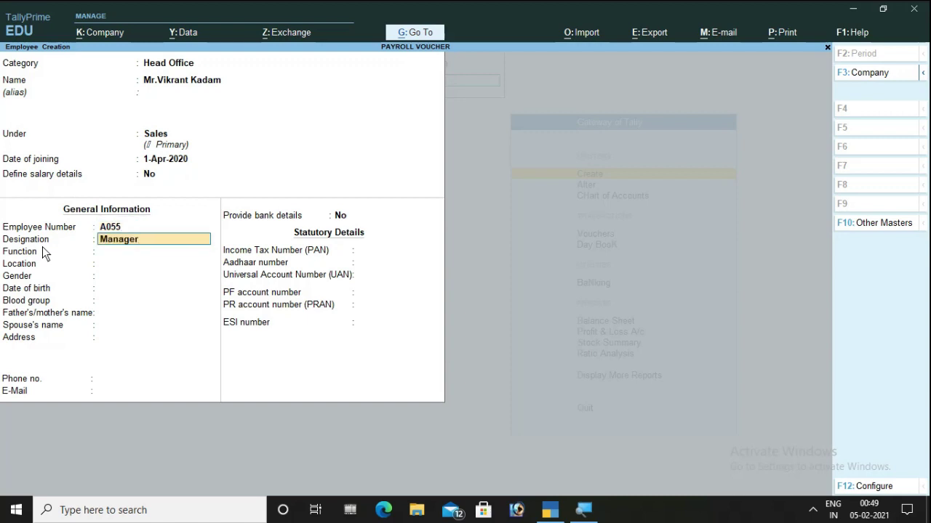
key("Return")
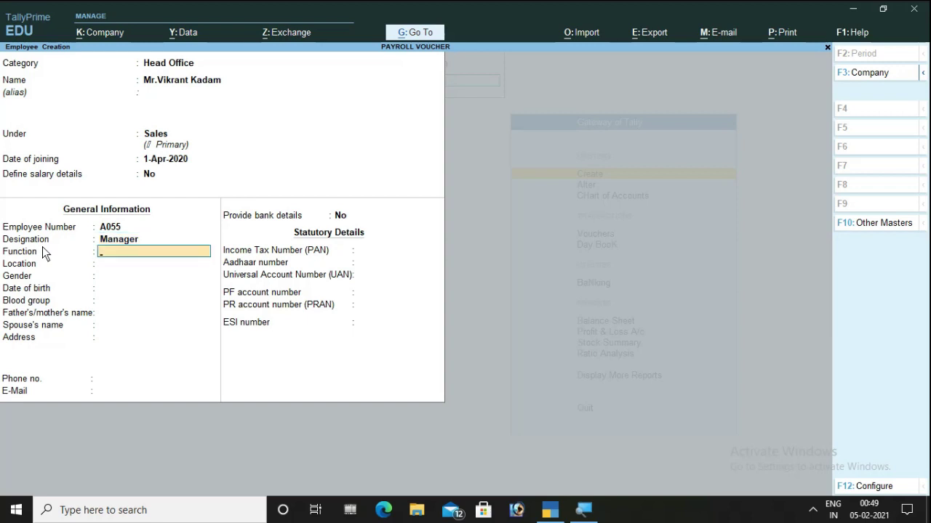
type("To Mang")
key("Return")
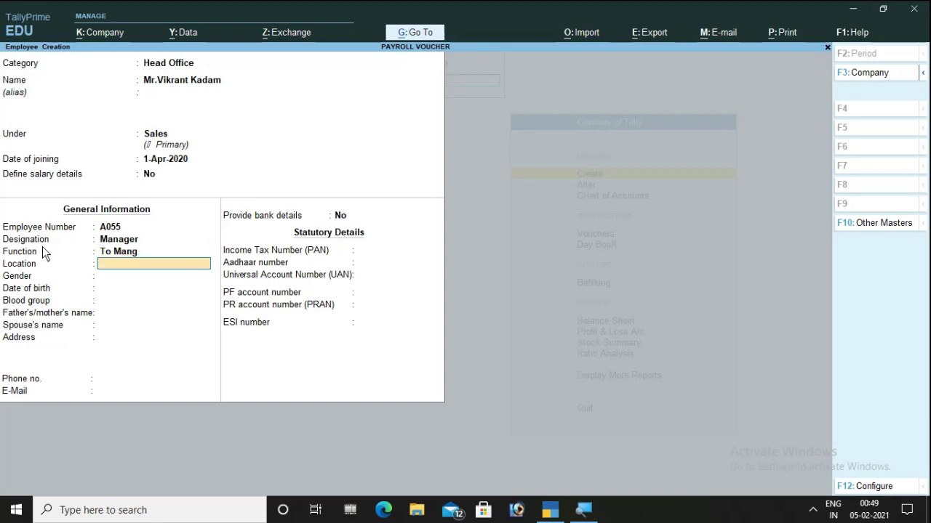
type("Ghatkopar")
key("Return")
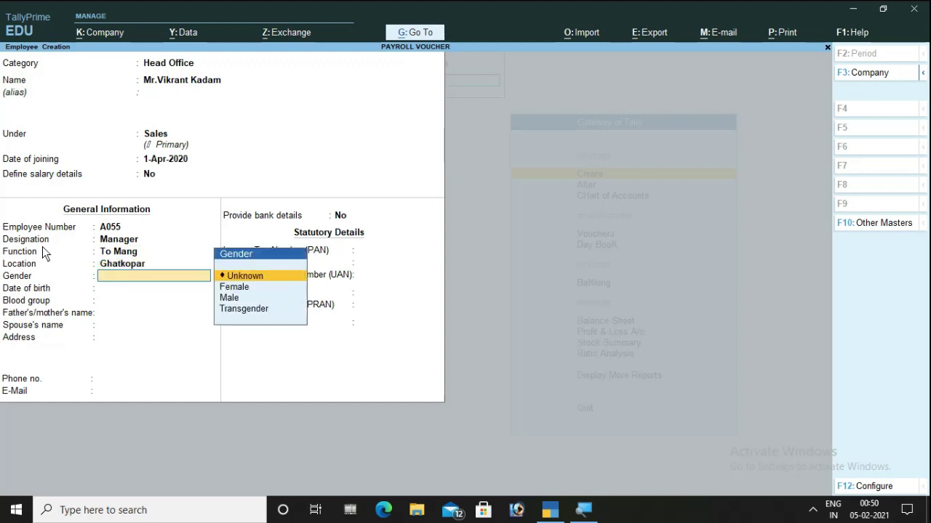
key("Down")
key("Down")
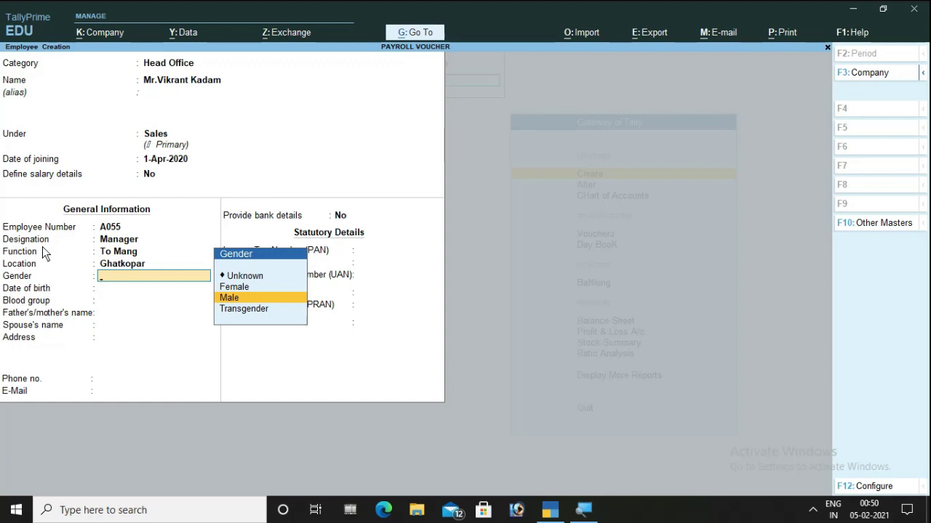
key("Return")
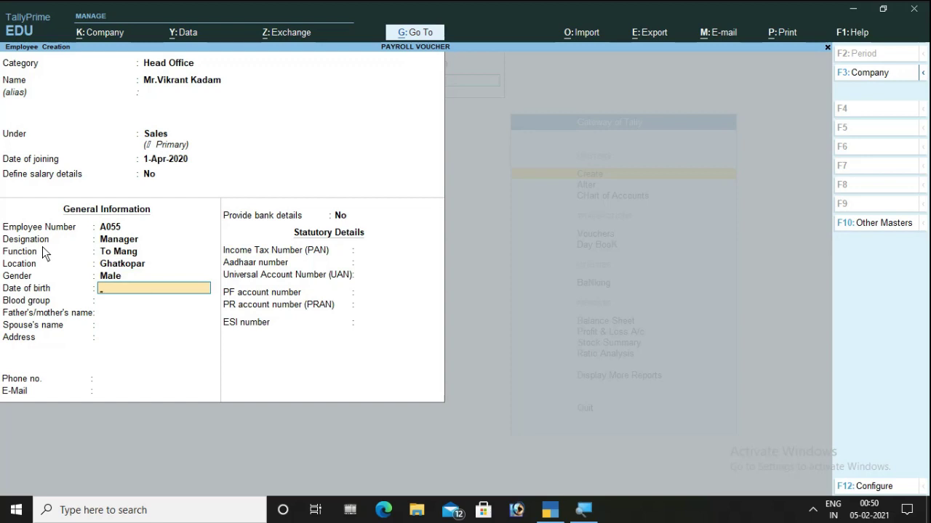
- Confirm the birth date, choose blood group O Positive, and enter parent's and spouse's names
key("Return")
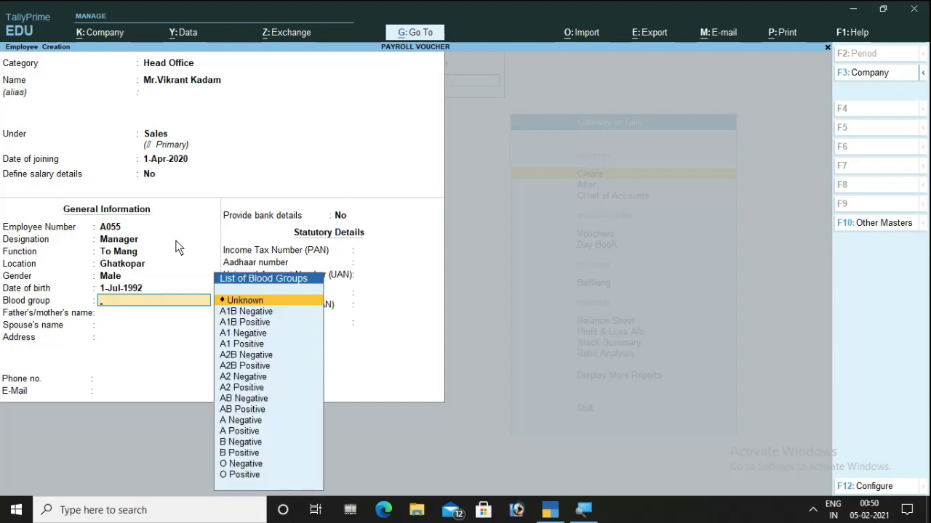
type("o")
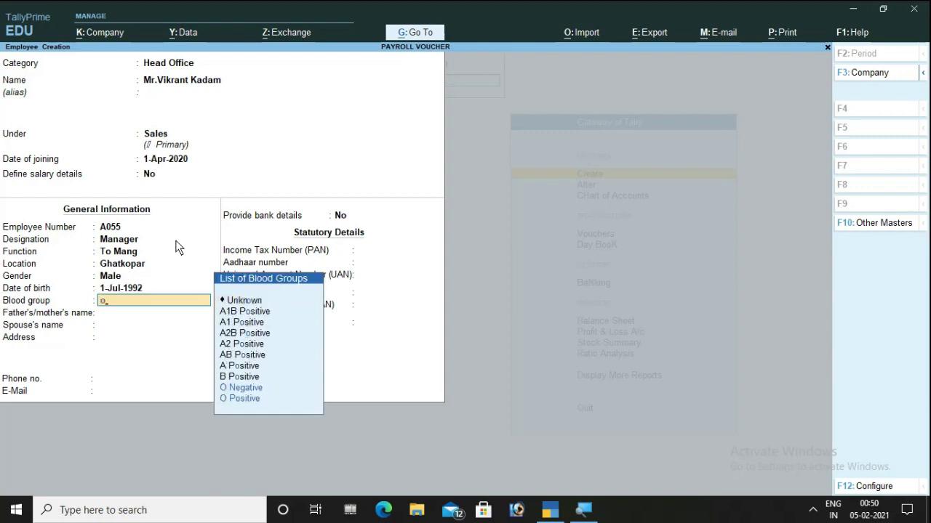
key("Down")
key("Return")
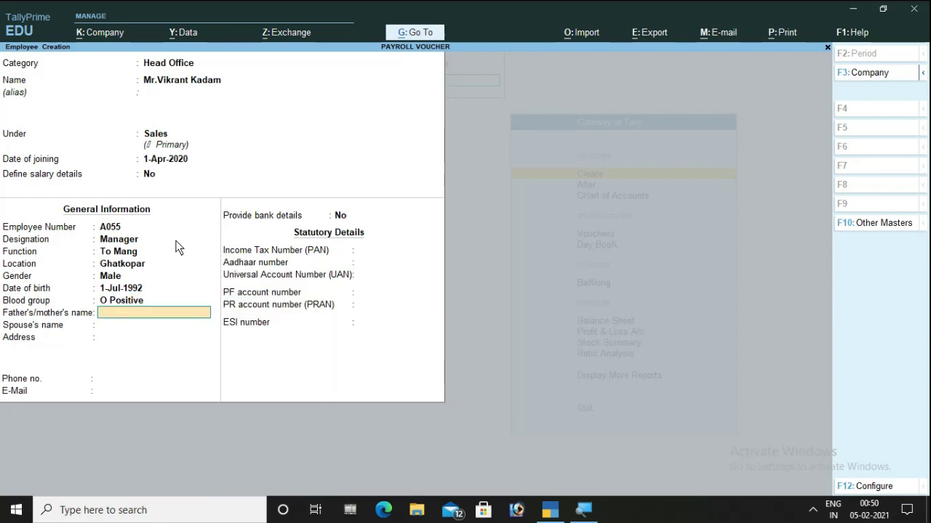
type("Vijay")
key("Return")
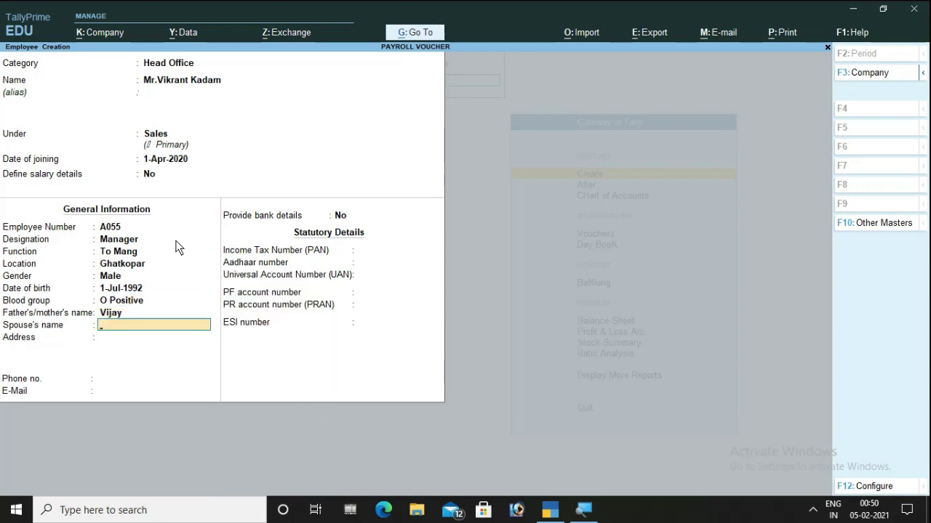
type("Riya")
key("Return")
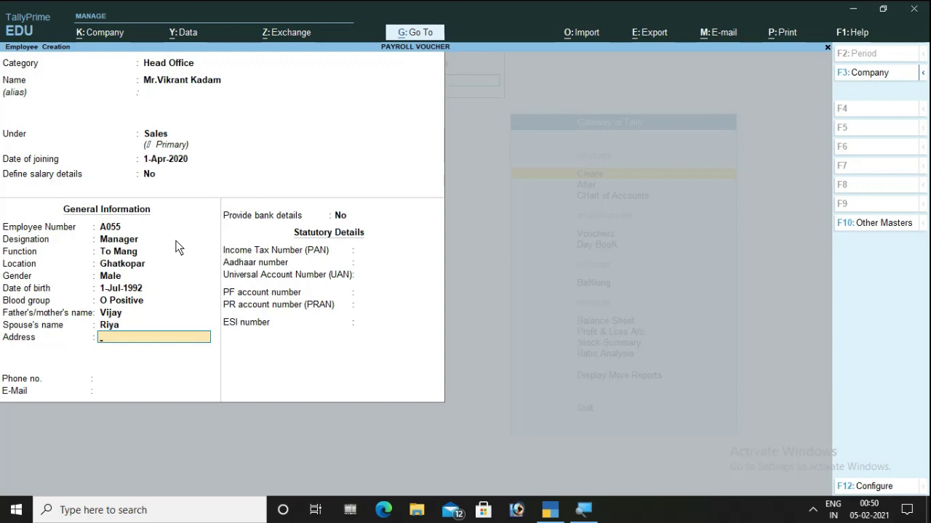
- Fill in the employee's three-line address, phone number and e-mail address
type("Dadar")
key("Return")
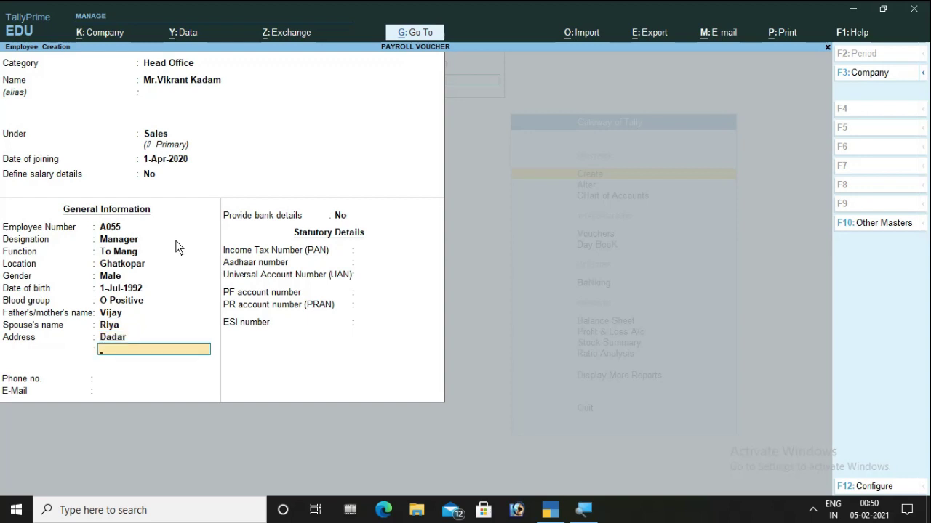
type("Fdf")
key("Return")
type("Fd")
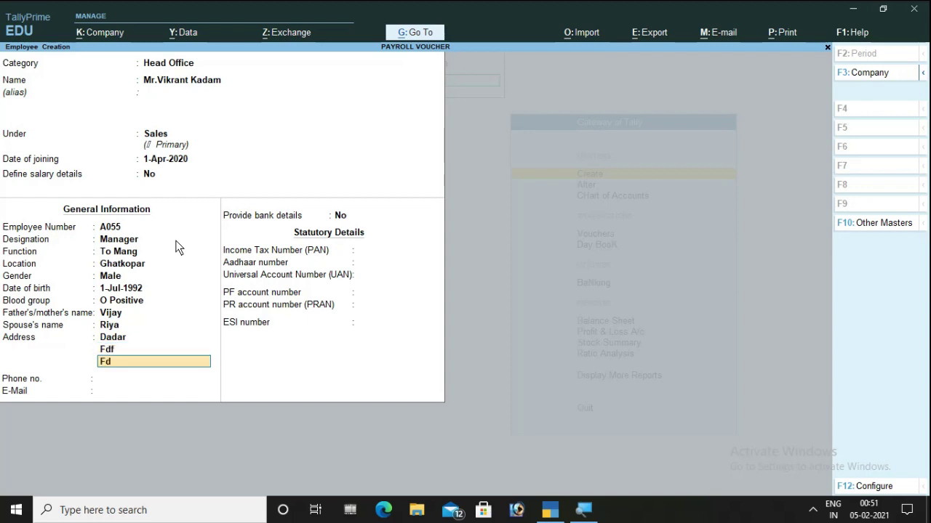
key("Return")
key("Return")
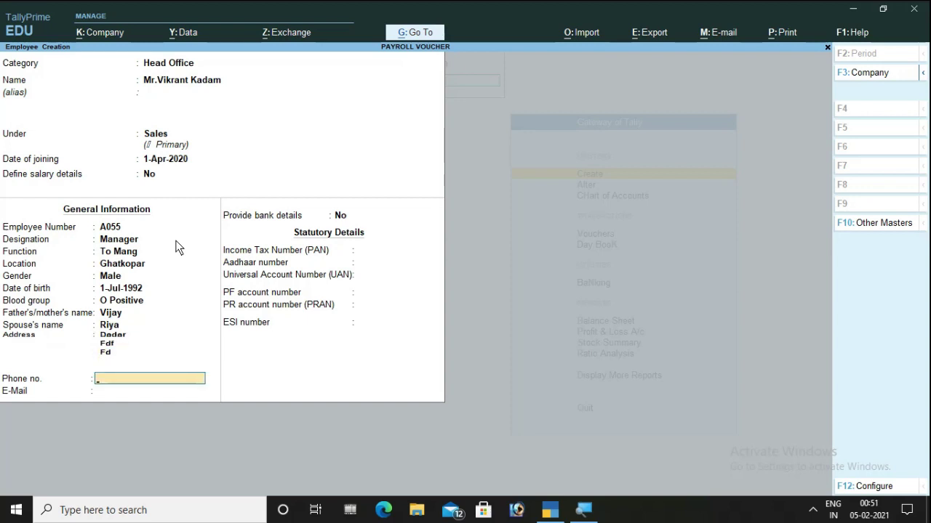
key("Return")
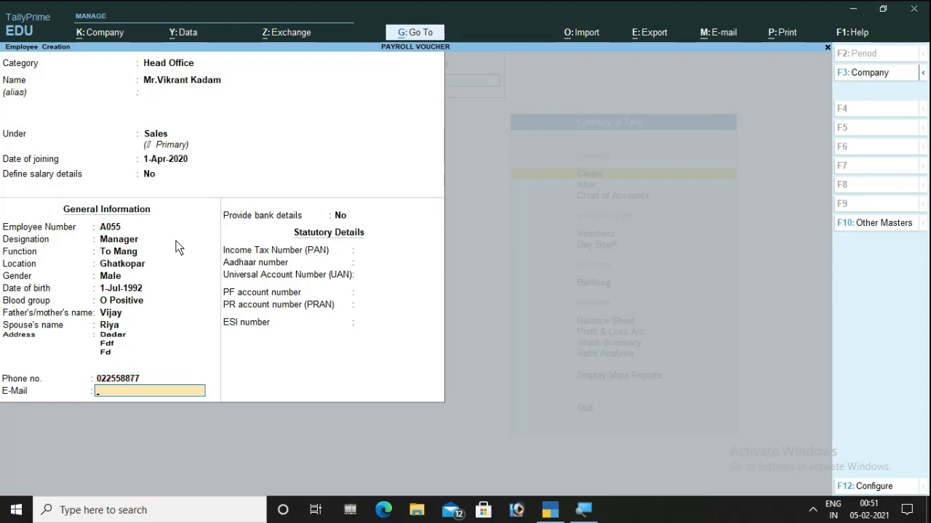
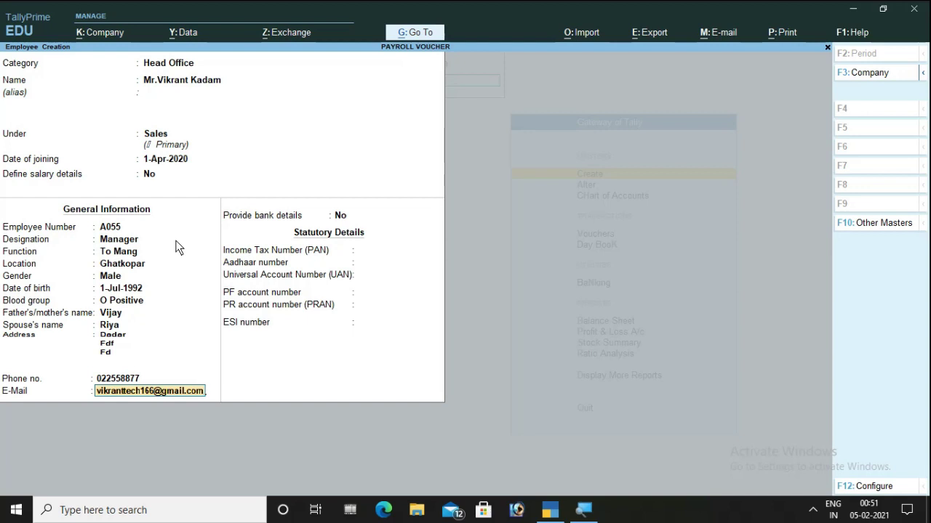
key("Return")
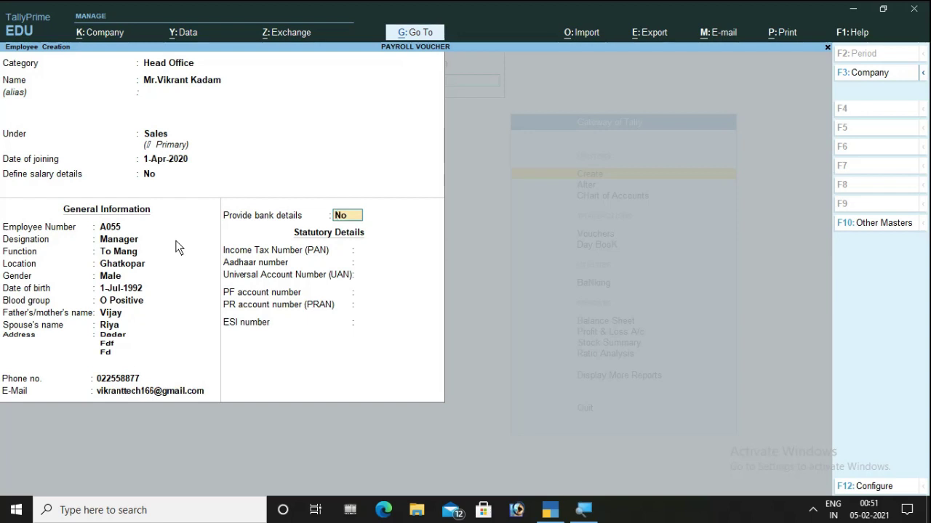
- Enable bank details and enter the employee's bank account number and IFS code
type("y")
key("Return")
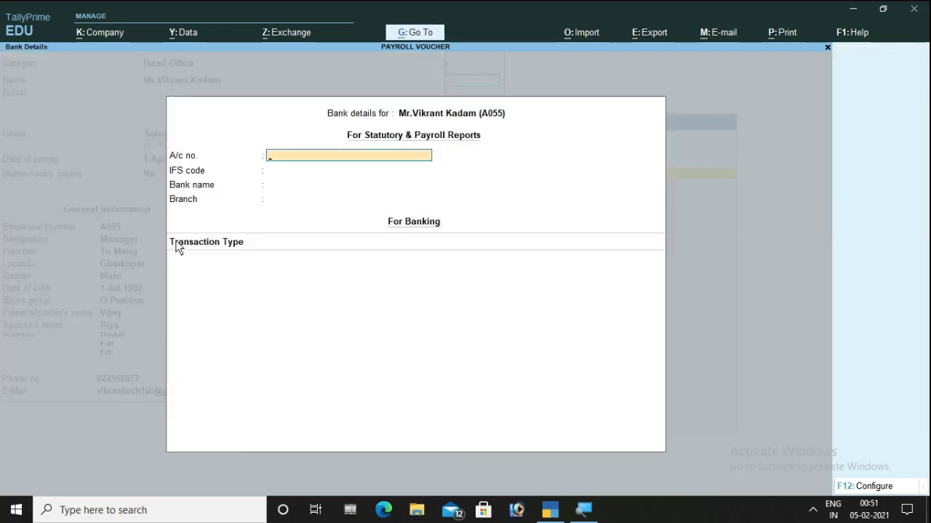
type("1559")
key("Return")
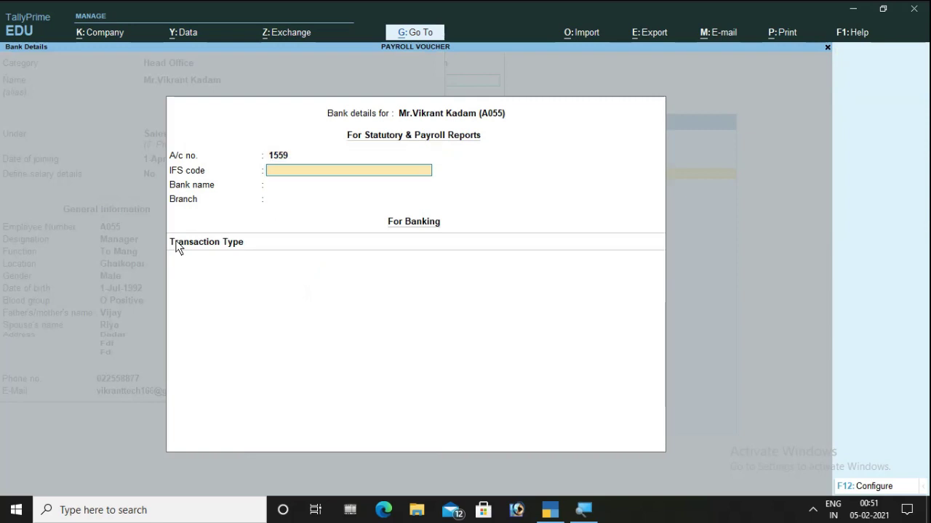
type("ASDF1233")
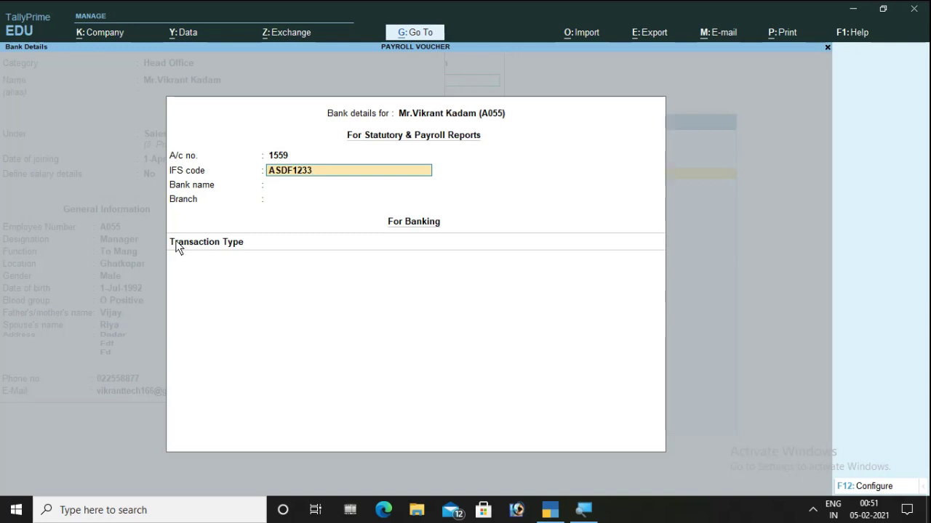
key("Return")
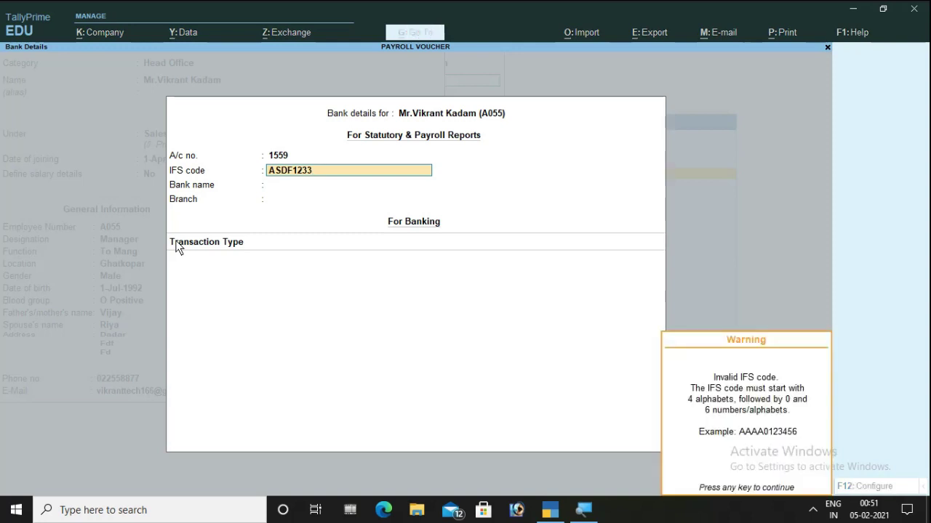
key("Return")
- Create a new bank, Icici Bank, with the Ghatkopar branch
key("Up")
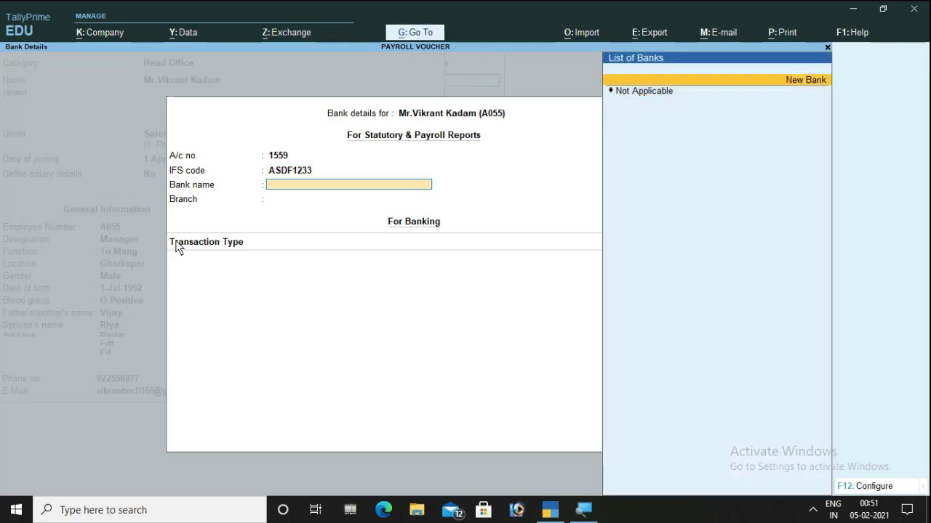
key("Return")
type("Icici Bank")
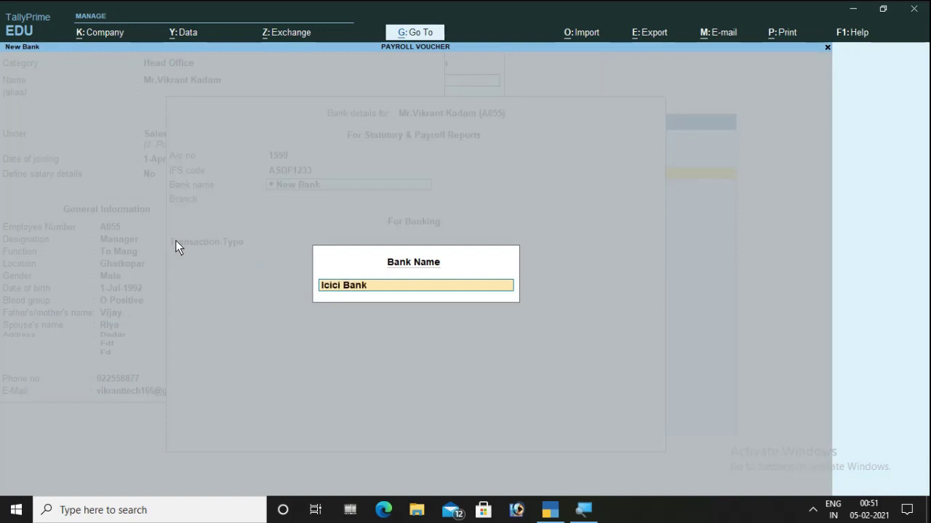
key("Return")
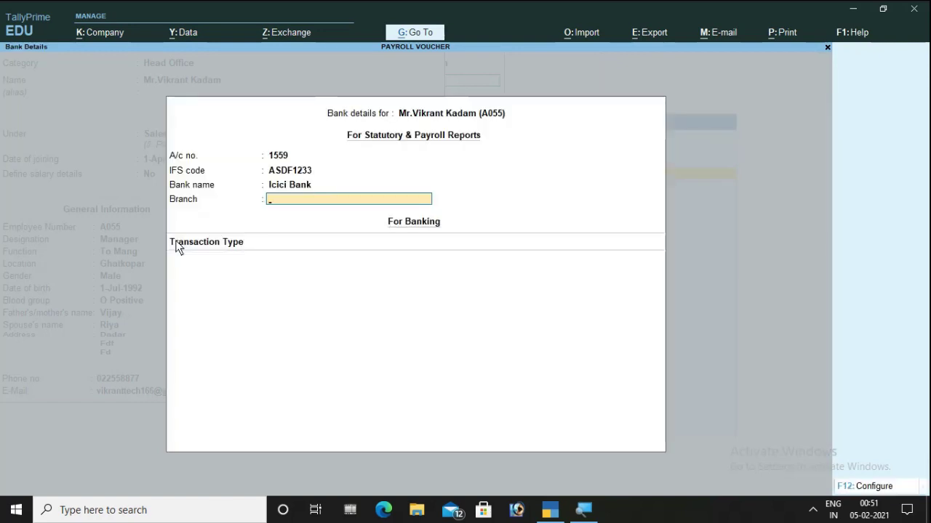
type("Ghatkopar")
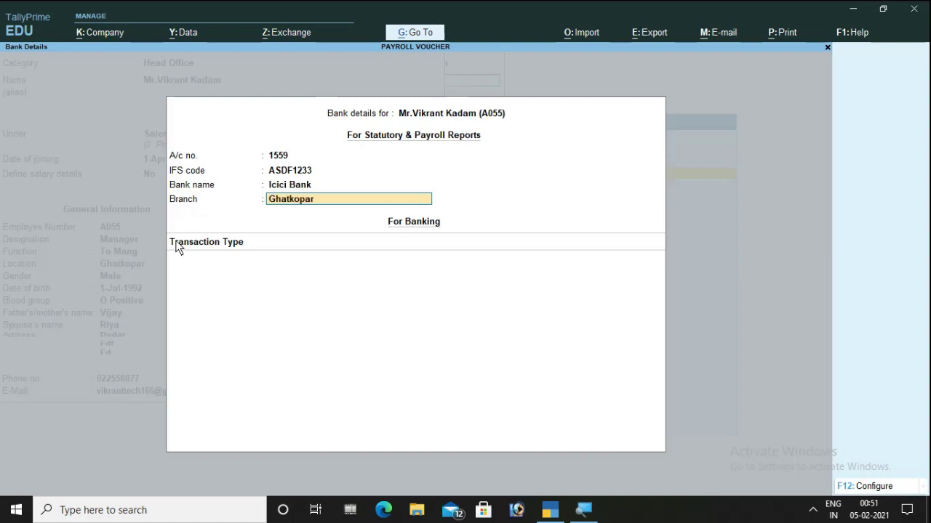
key("Return")
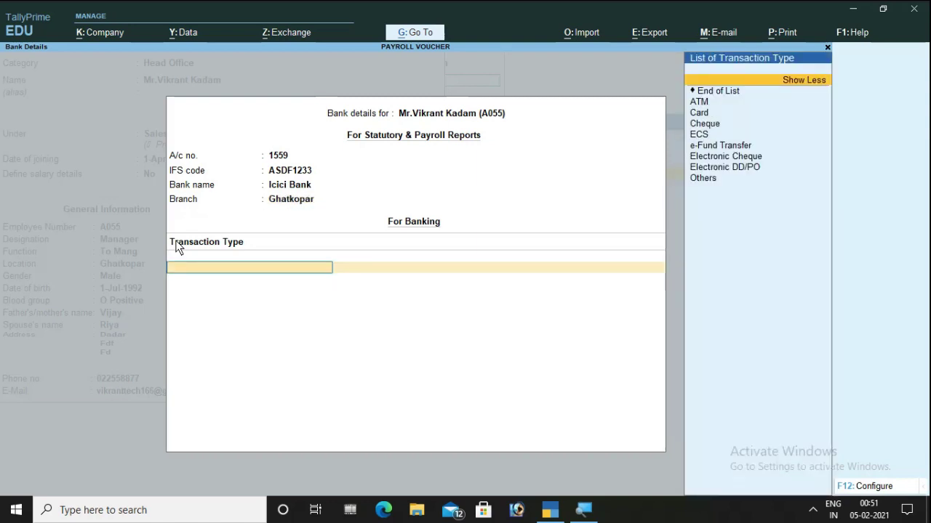
- Close bank details without a transaction type, save the employee record, and exit the blank form
key("Down")
key("Down")
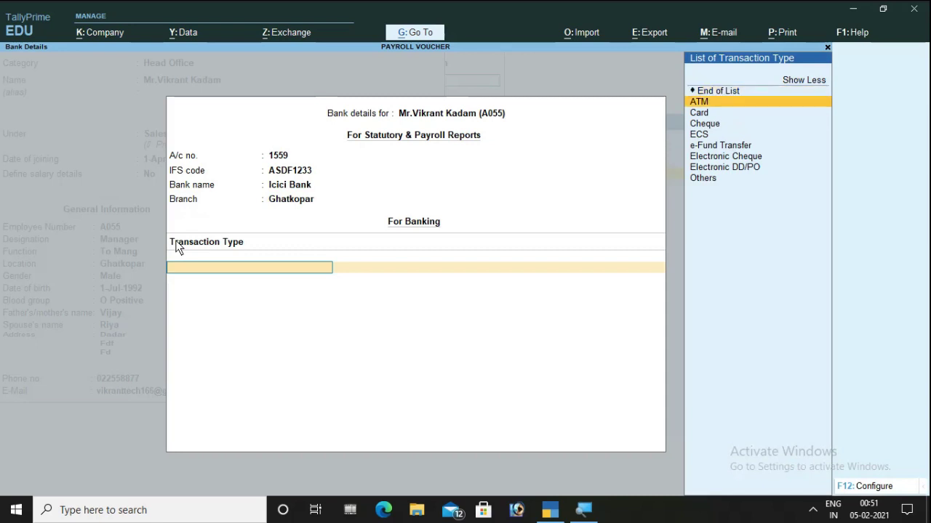
key("Down")
key("Down")
key("Down")
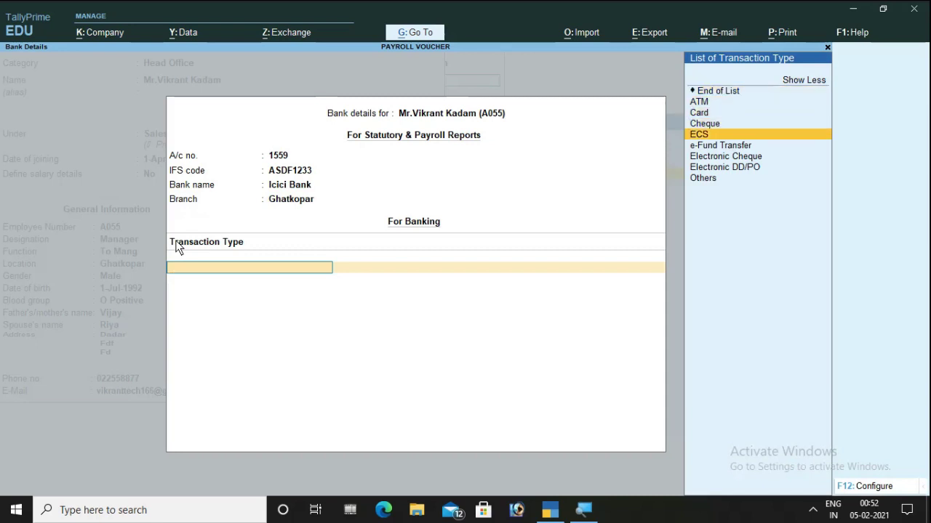
key("Down")
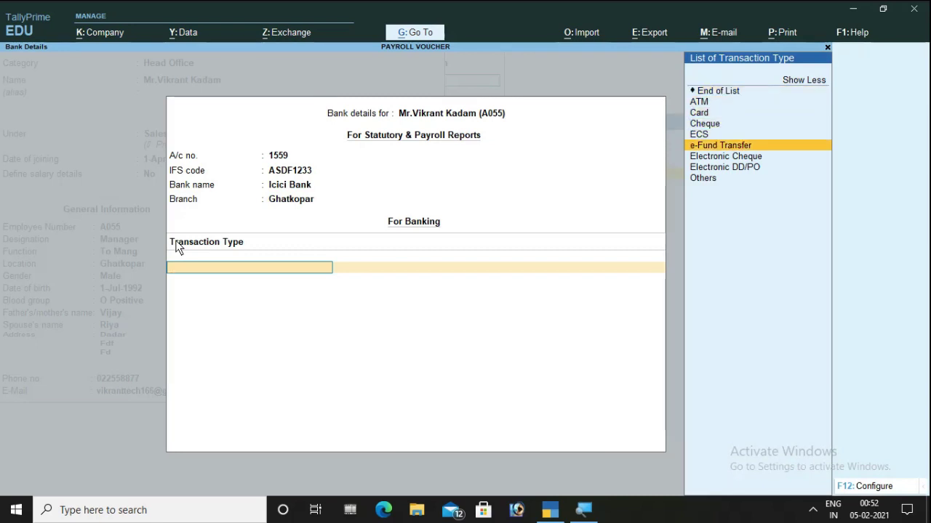
key("Down")
key("Down")
key("Up")
key("Up")
key("Up")
key("Up")
key("Up")
key("Up")
key("Up")
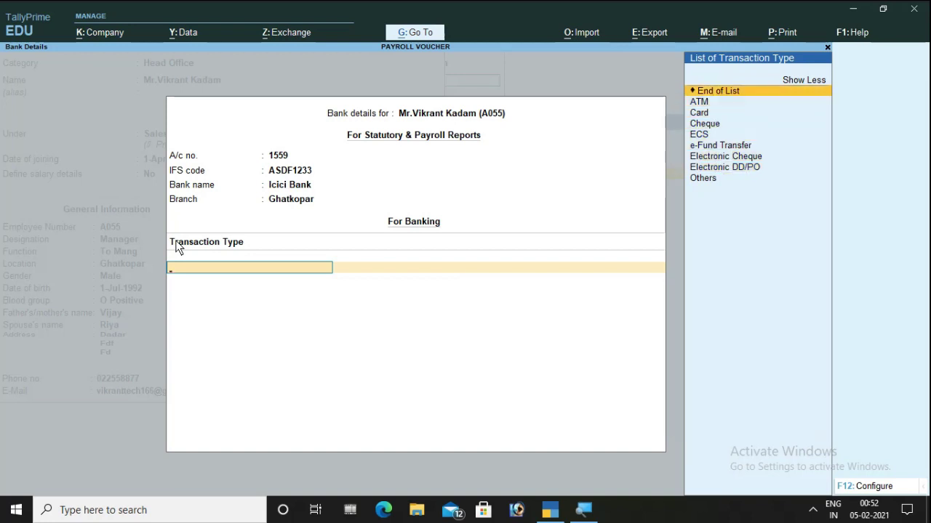
key("Return")
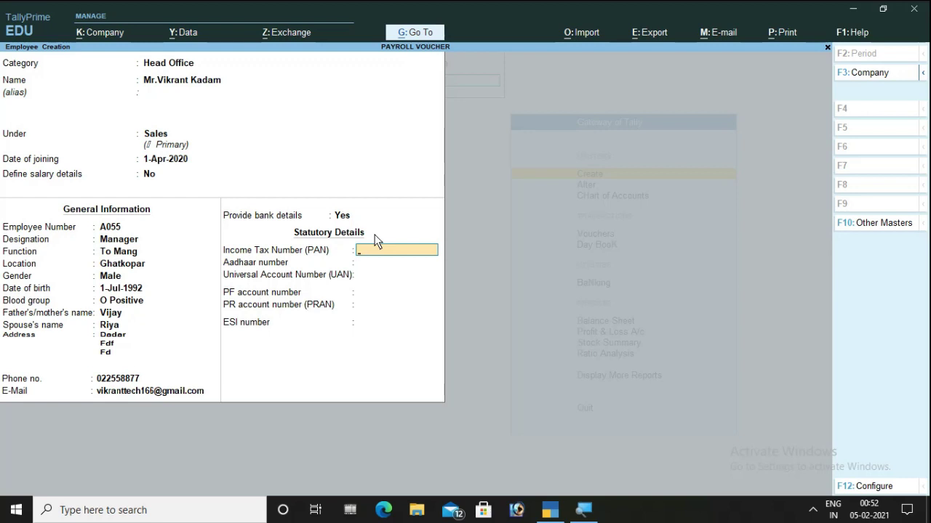
key("Return")
key("Return")
key("Return")
key("Return")
key("Return")
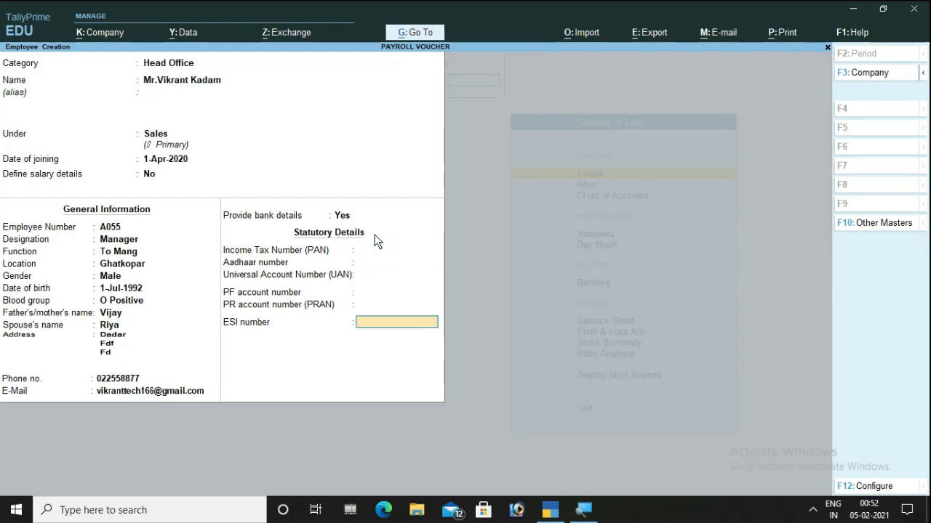
key("Return")
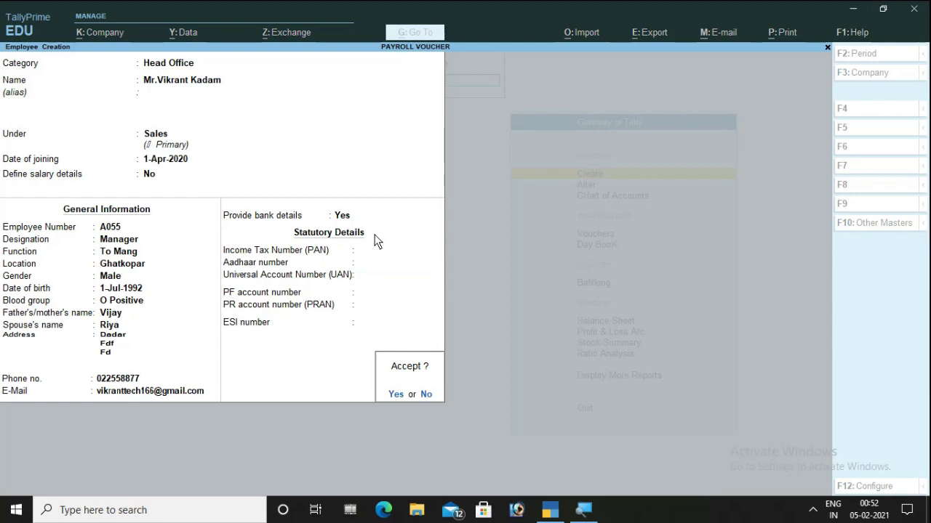
key("Return")
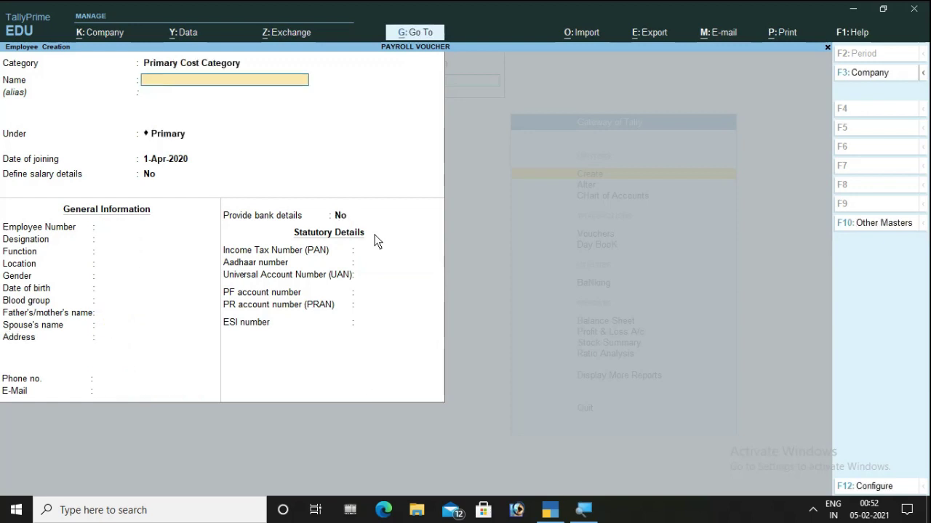
key("Escape")
- Start a new Units (Work) master of type Compound
key("Return")
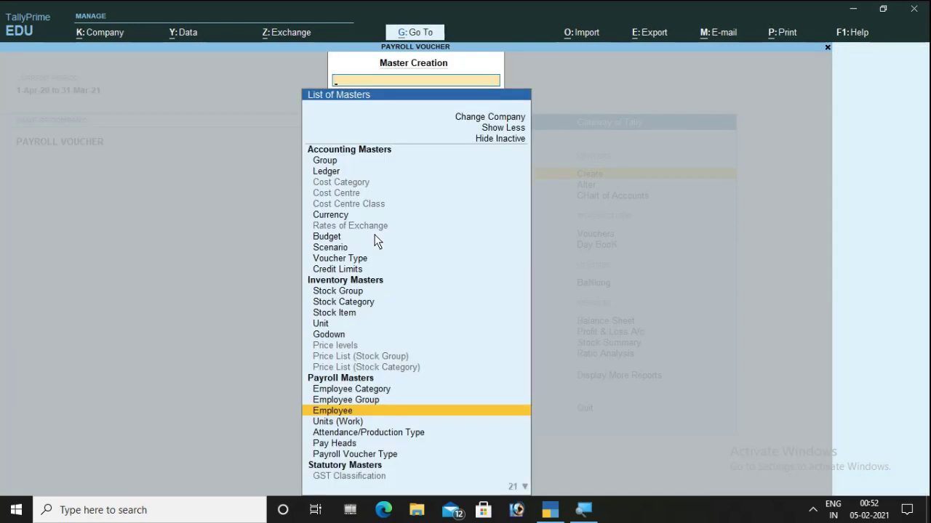
key("Down")
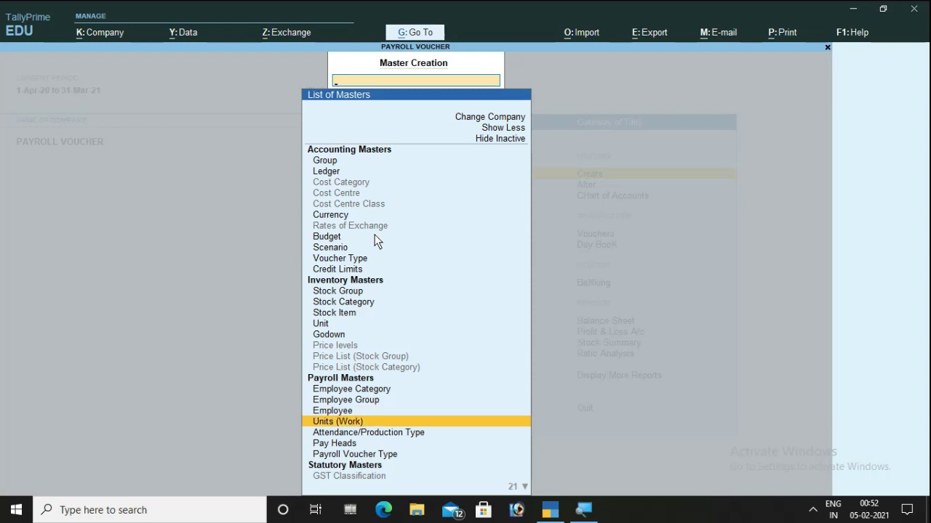
key("Return")
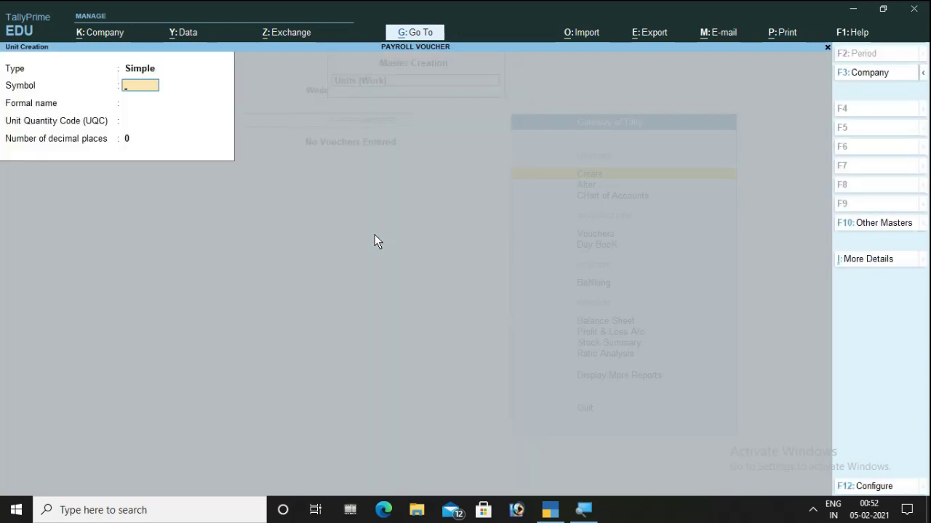
key("BackSpace")
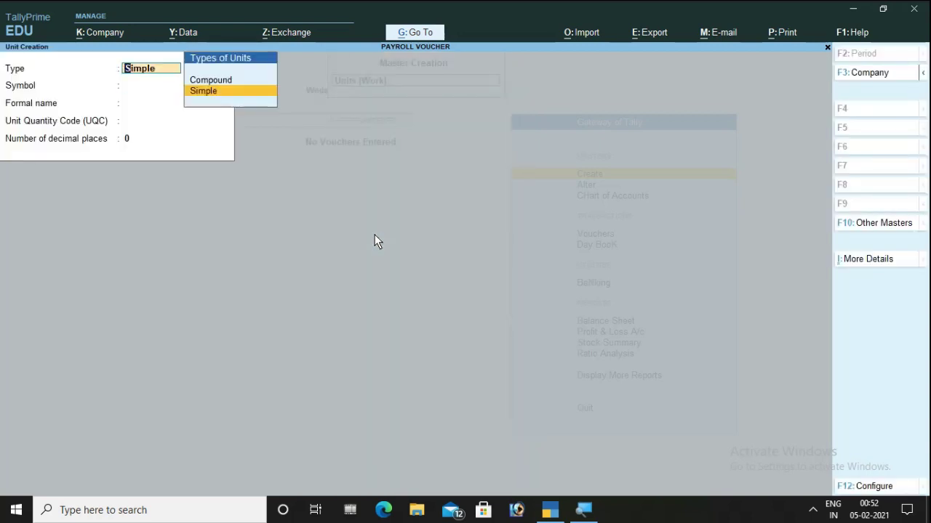
key("Up")
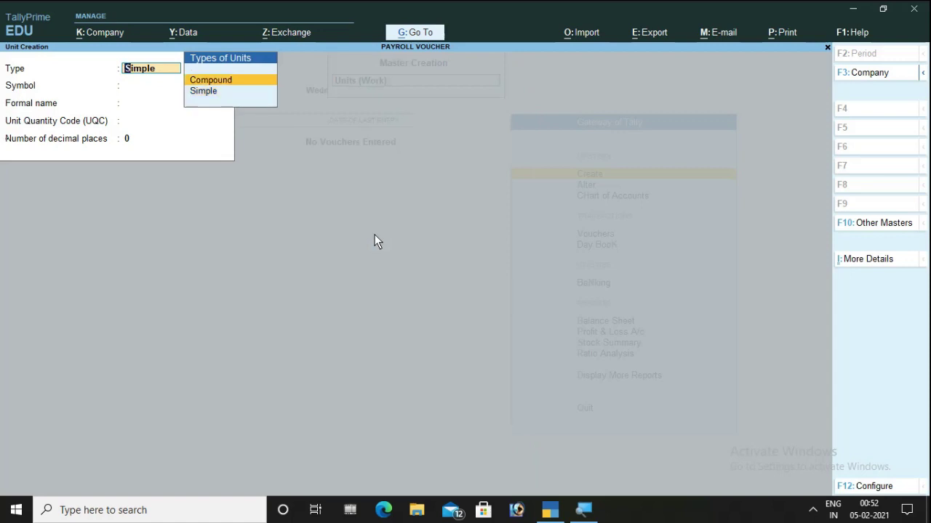
key("Return")
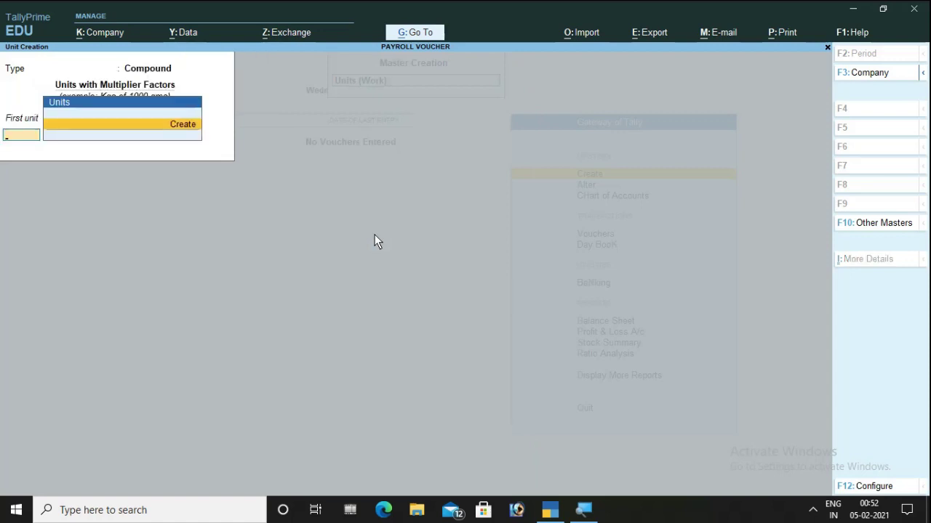
- Create hr as the first unit with a conversion factor of 60
key("alt+c")
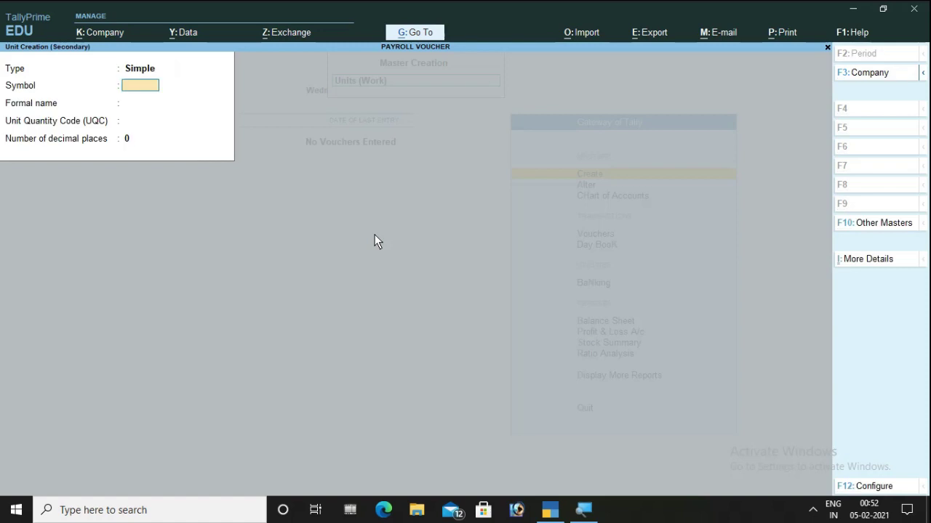
type("hr")
key("Return")
key("Return")
key("Return")
key("Return")
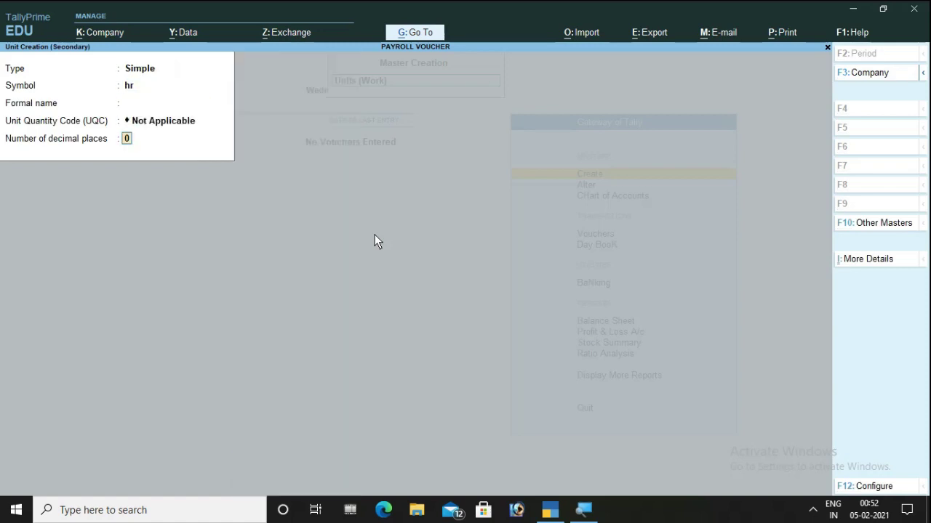
key("Return")
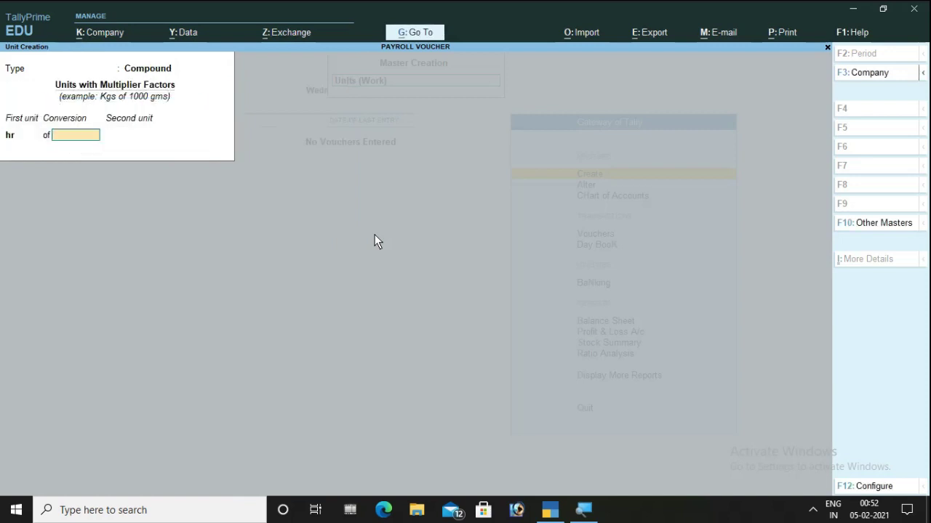
type("60")
key("Return")
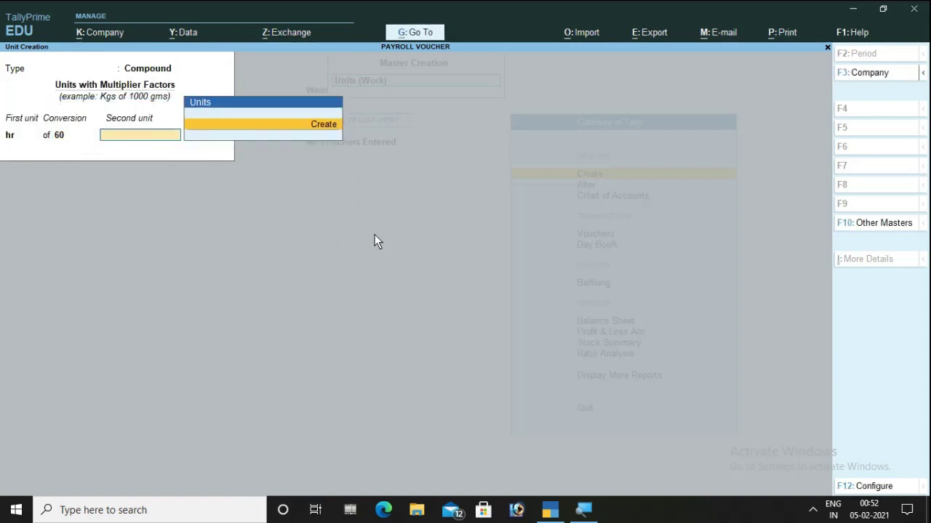
- Create min as the second unit and save the compound unit hr of 60 min
key("Return")
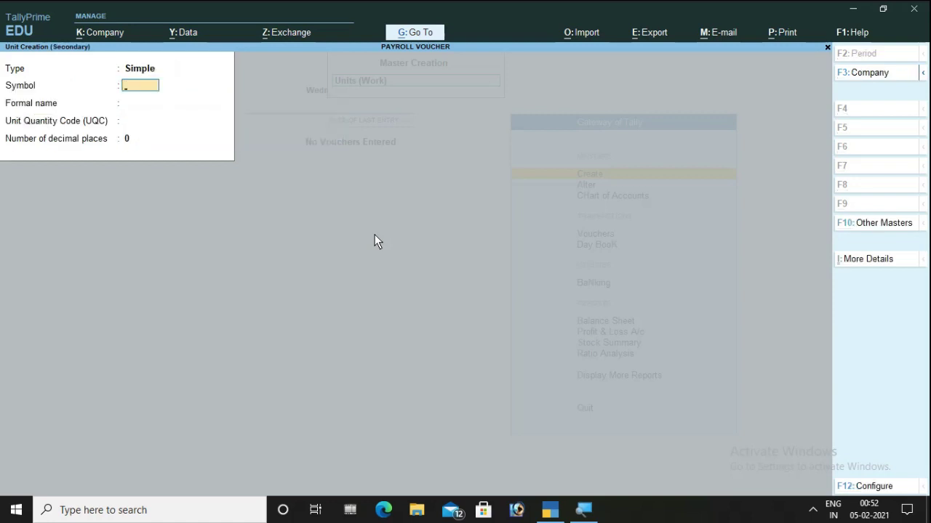
type("min")
key("Return")
key("Return")
key("Return")
key("Return")
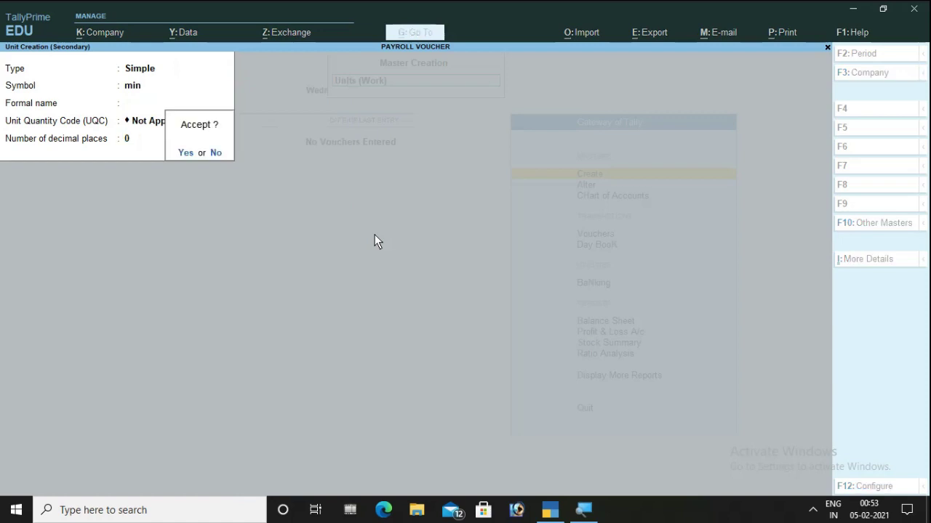
key("Return")
key("Return")
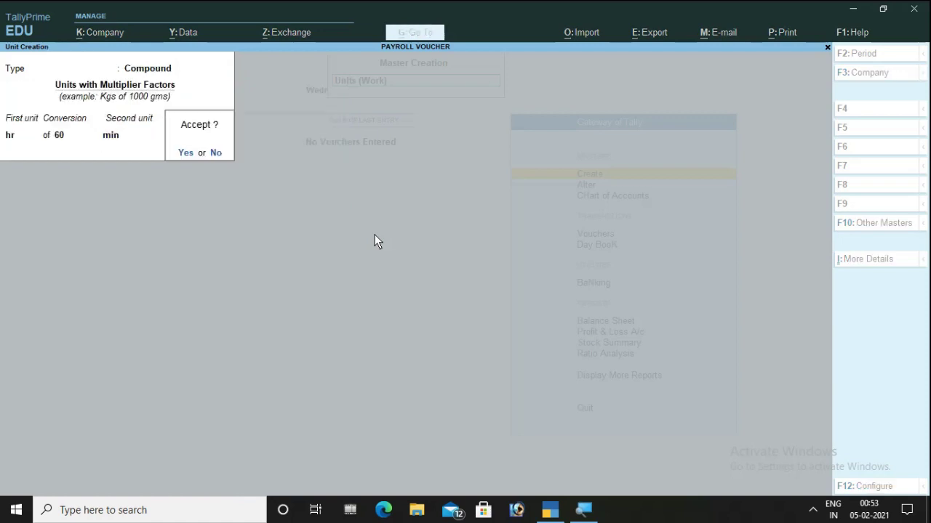
key("n")
key("Escape")
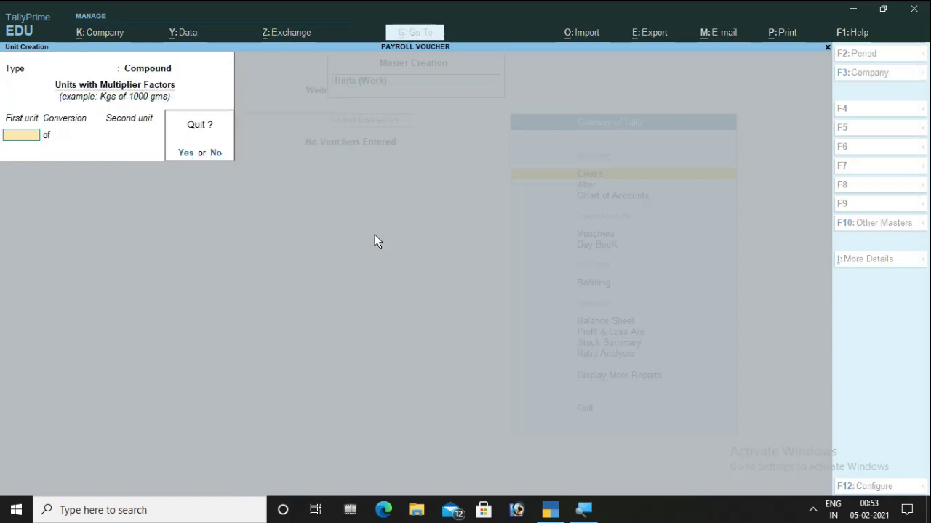
- Create the Paid Leave attendance type under Primary, counted in days
key("y")
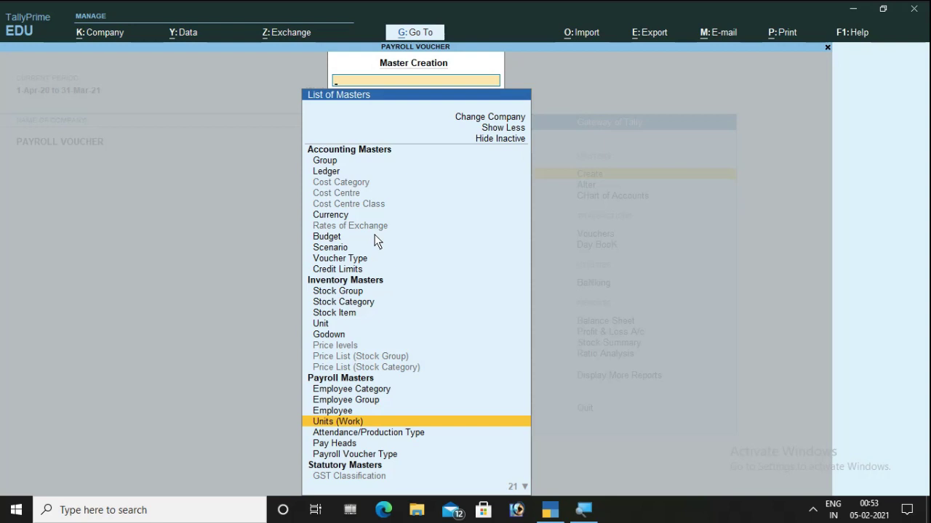
key("Down")
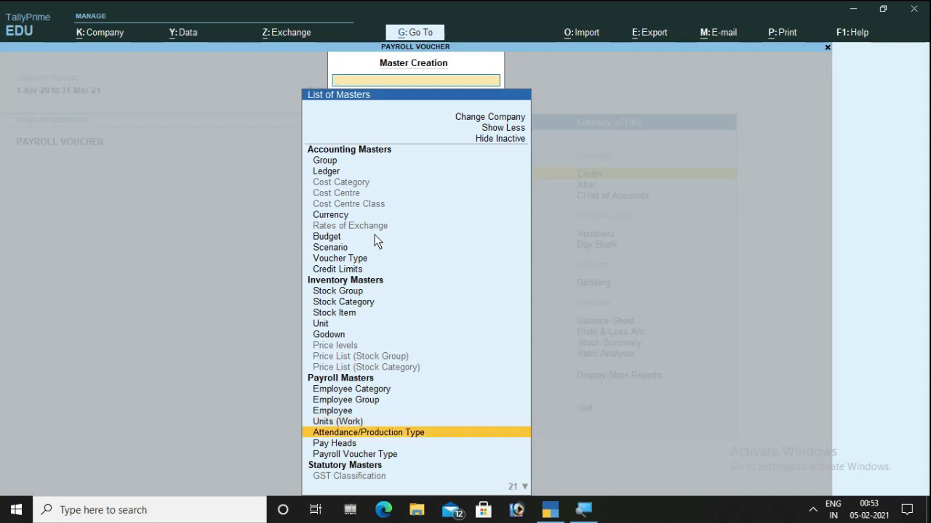
key("Return")
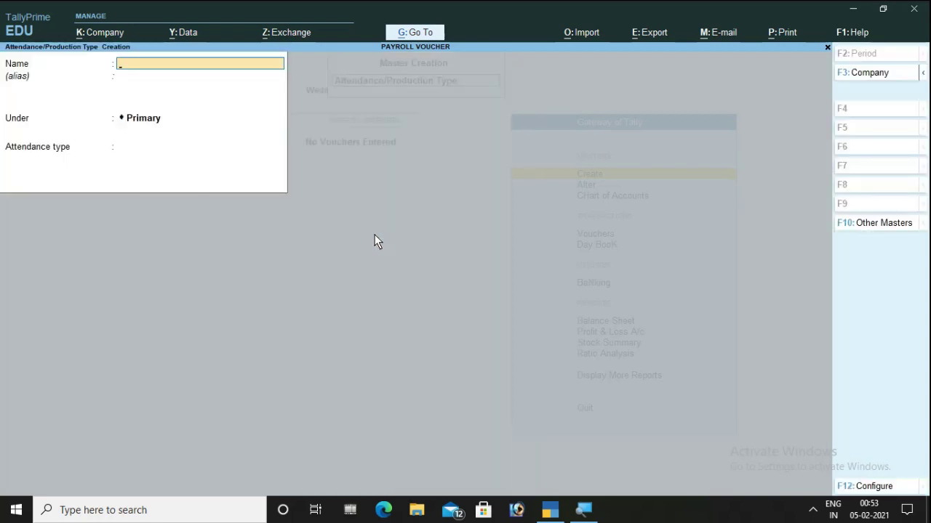
type("Paid Leave")
key("Return")
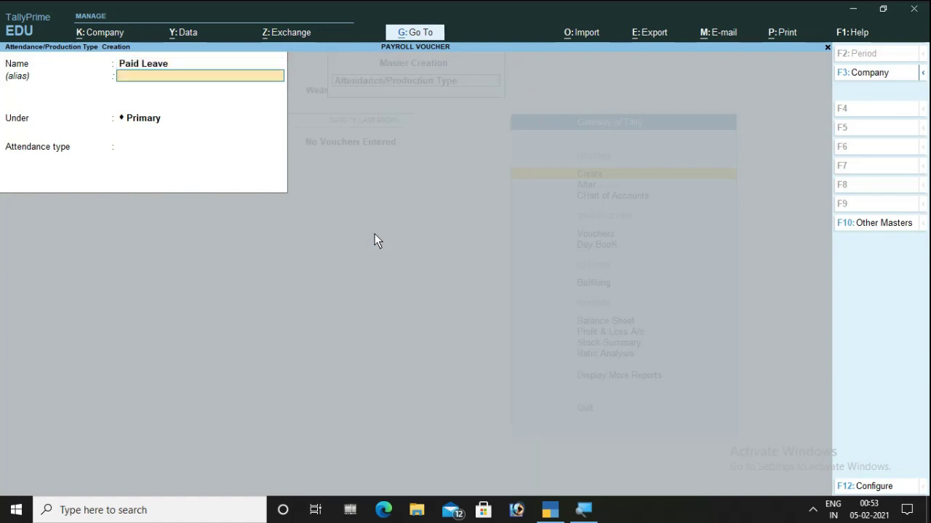
key("Return")
key("Return")
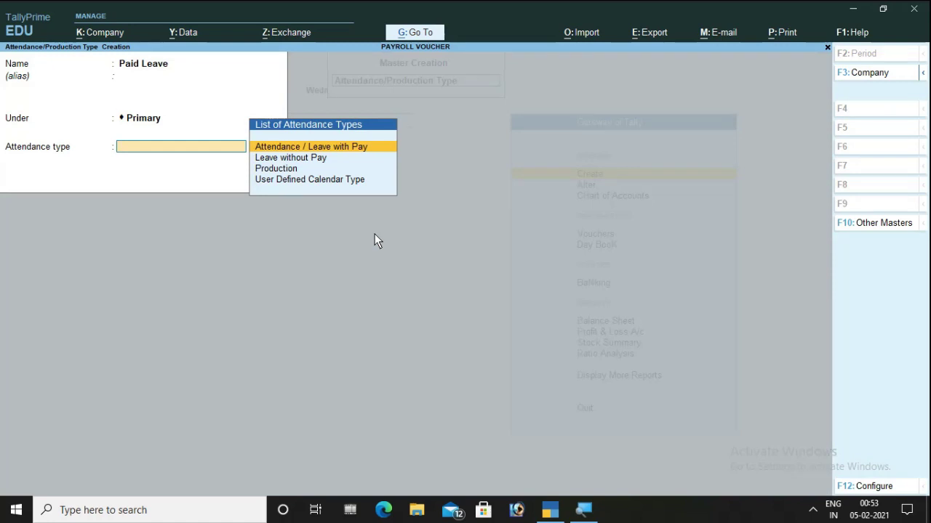
key("Return")
key("Return")
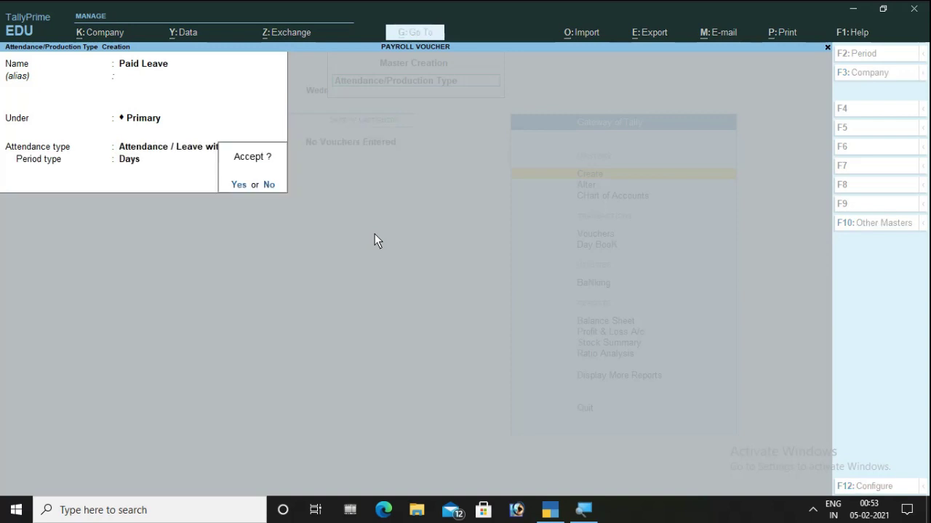
- Create Ot as a Production type measured in hr of 60 min
type("yOt")
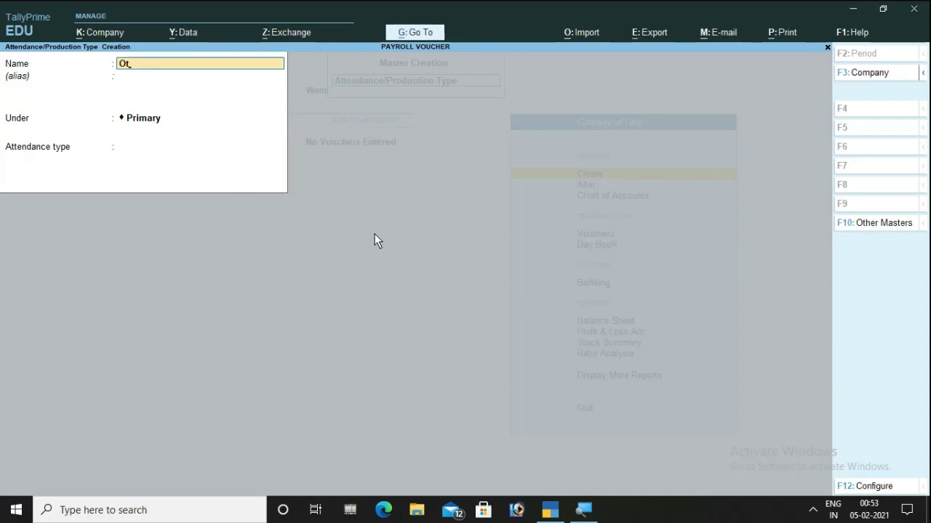
key("Return")
key("Return")
key("Return")
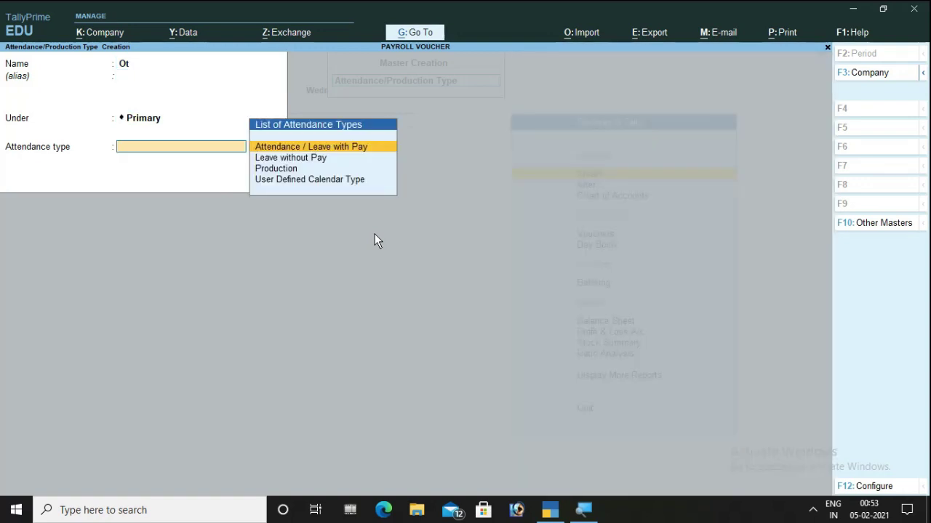
key("Down")
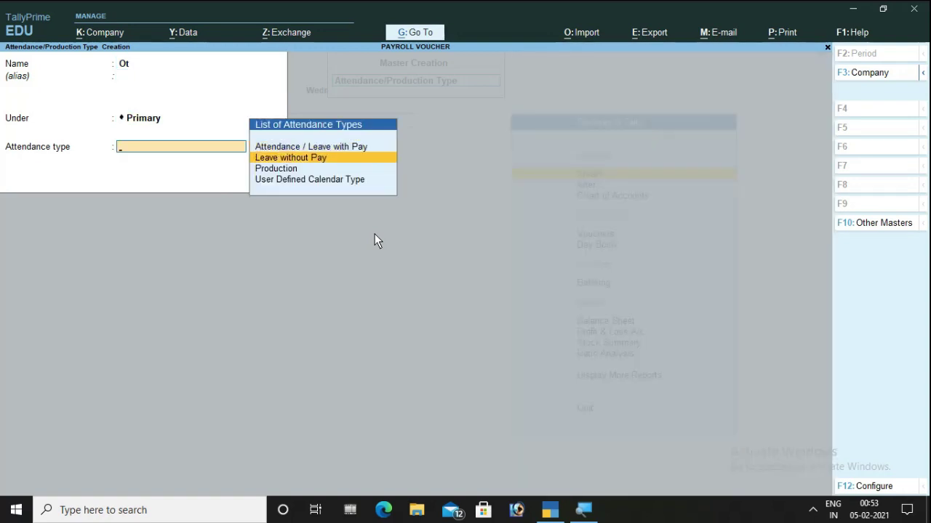
key("Down")
key("Return")
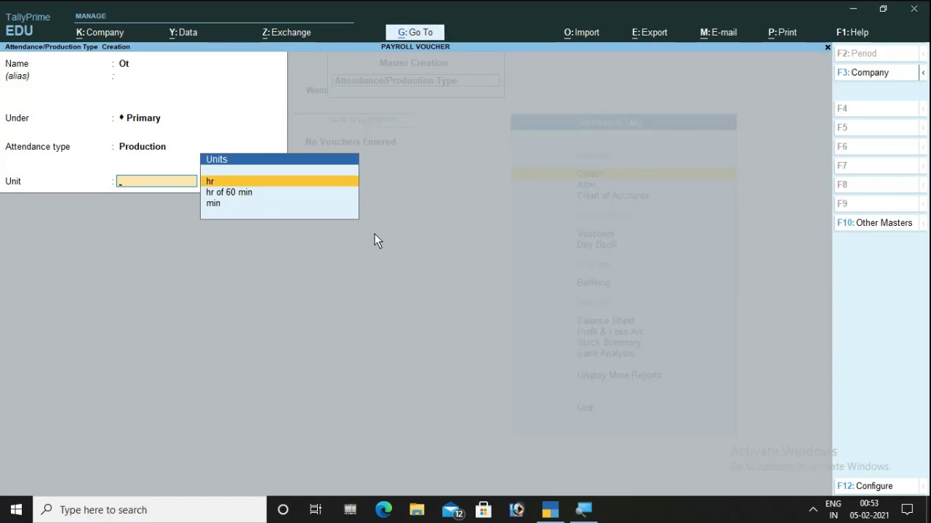
key("Down")
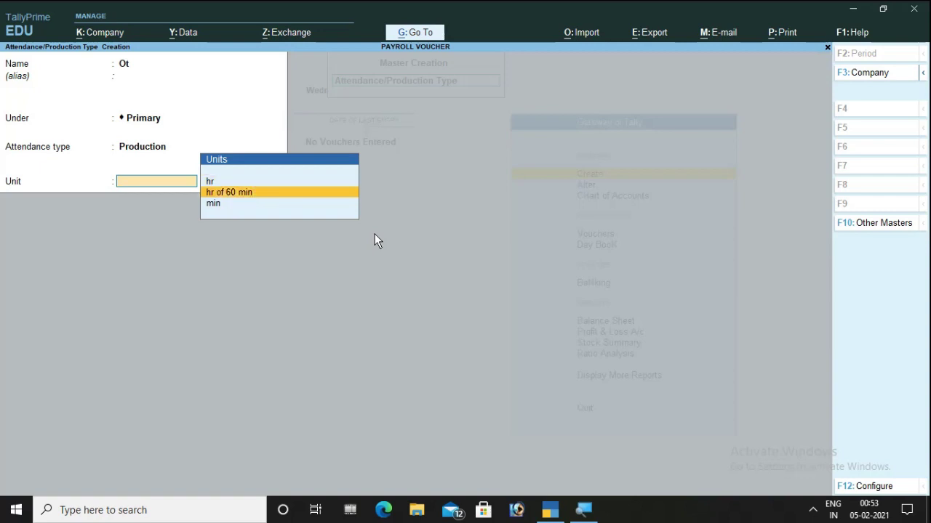
key("Return")
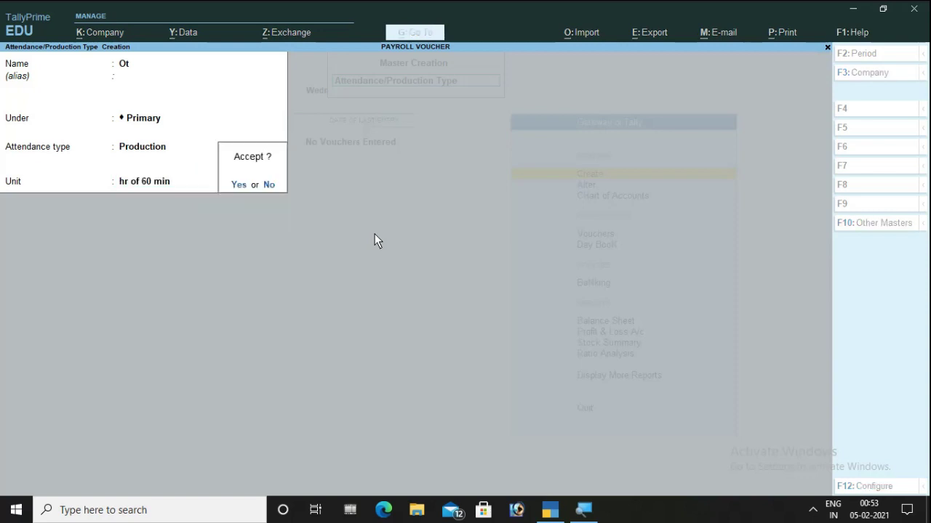
key("Return")
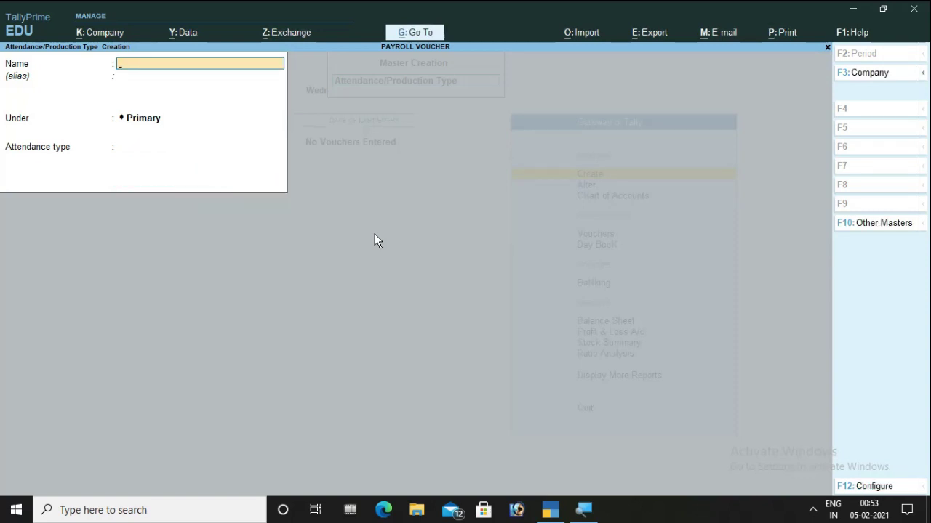
- Create Absent as a Leave without Pay type and exit to the masters list
type("Absent")
key("Return")
key("Return")
key("Return")
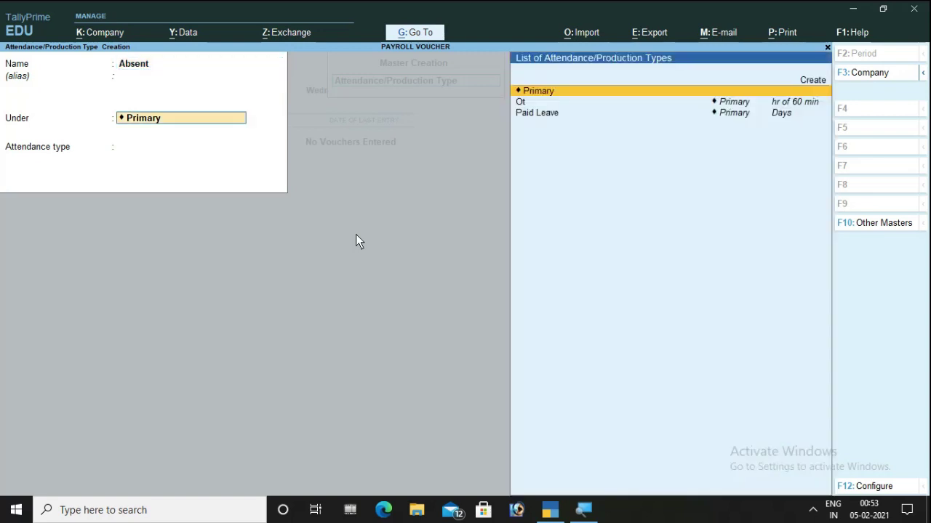
key("Down")
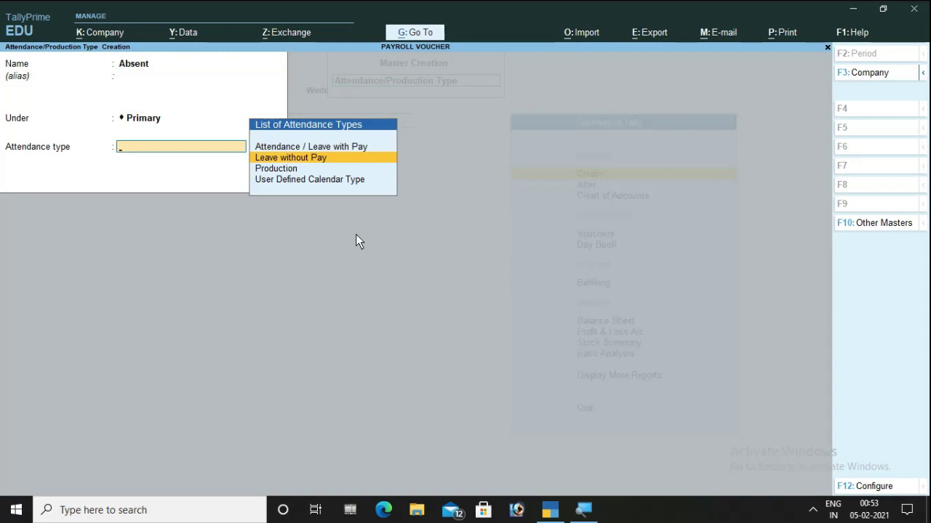
key("Return")
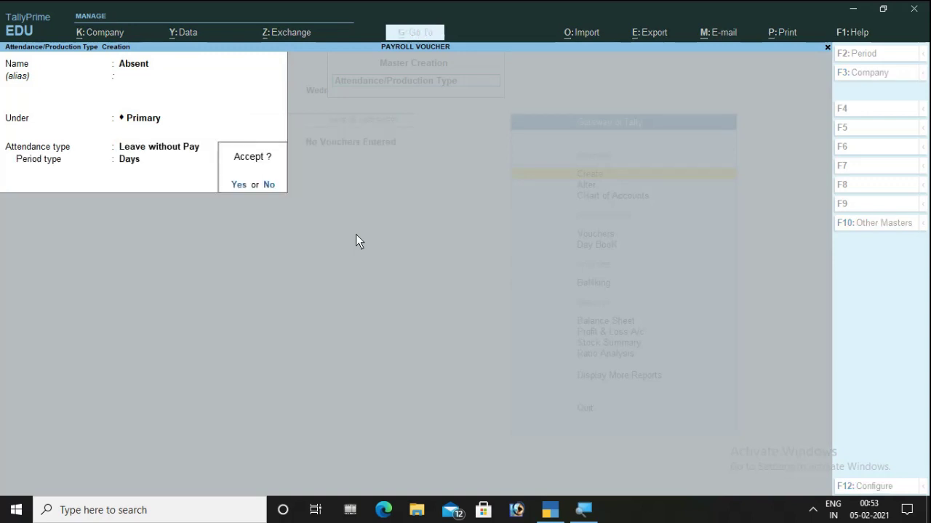
key("Return")
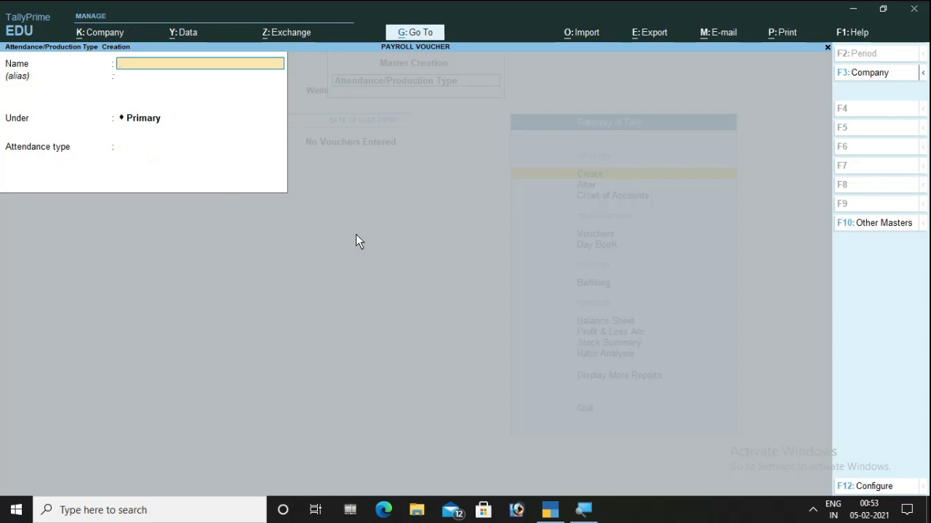
key("Escape")
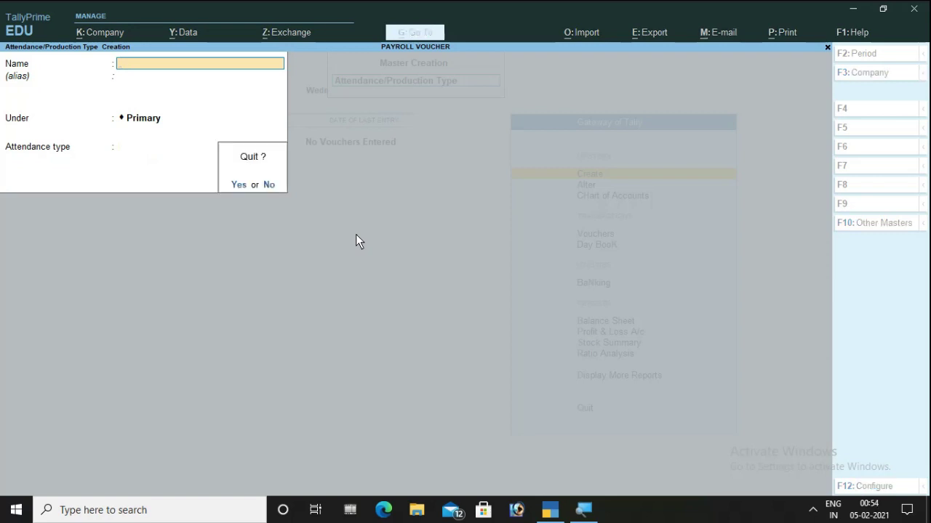
key("Return")
key("Down")
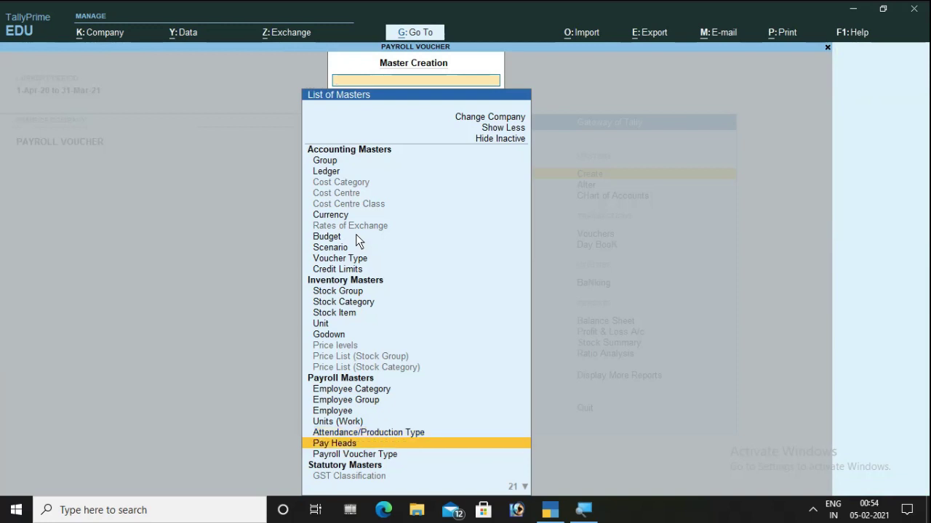
- Name the new pay head Basic Salary: Earnings for Employees, Fixed, under Indirect Expenses
key("Return")
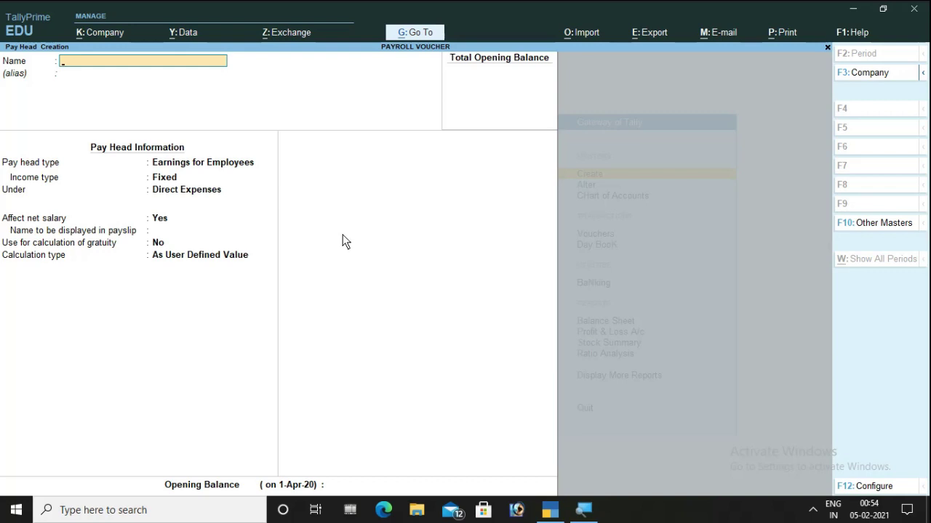
type("Basic Sala")
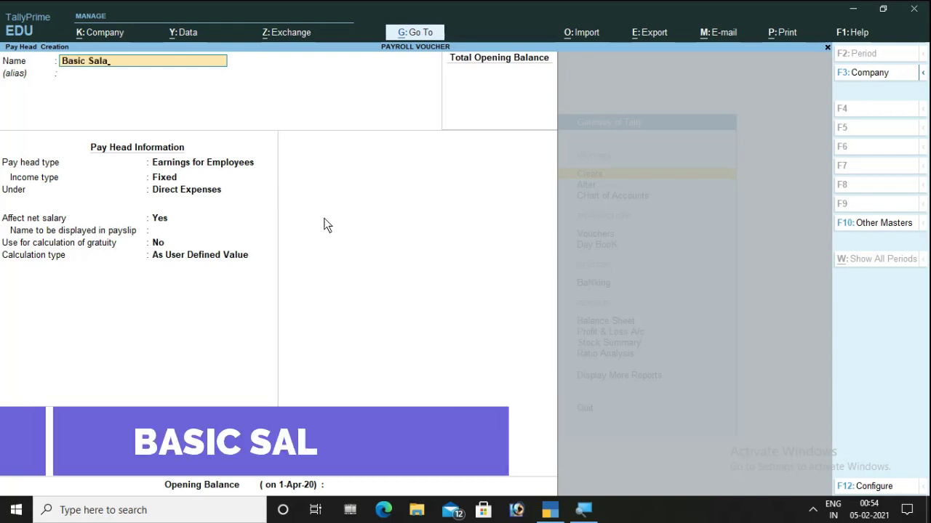
type("ry")
key("Return")
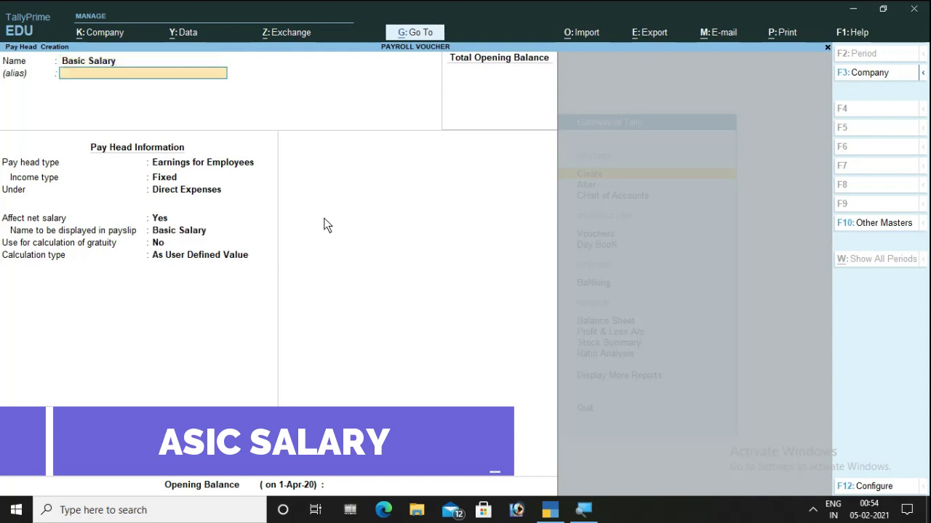
key("Return")
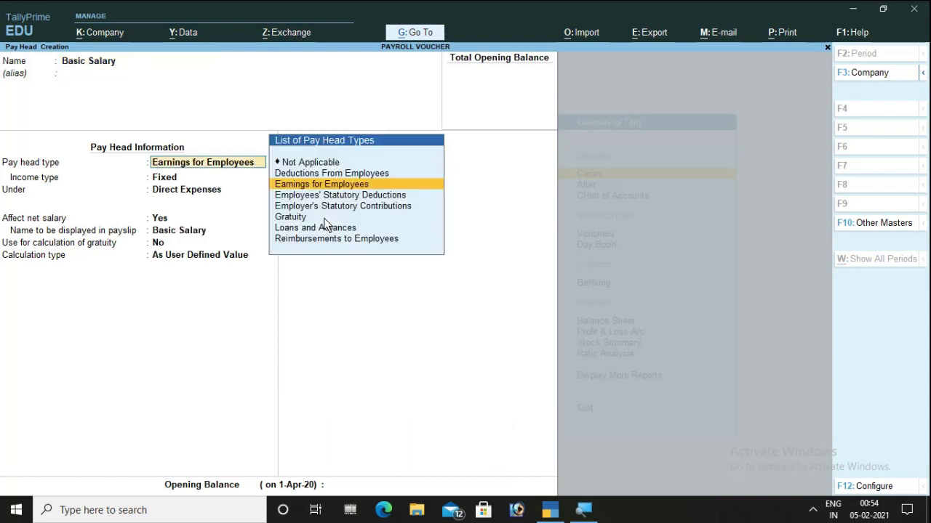
key("Return")
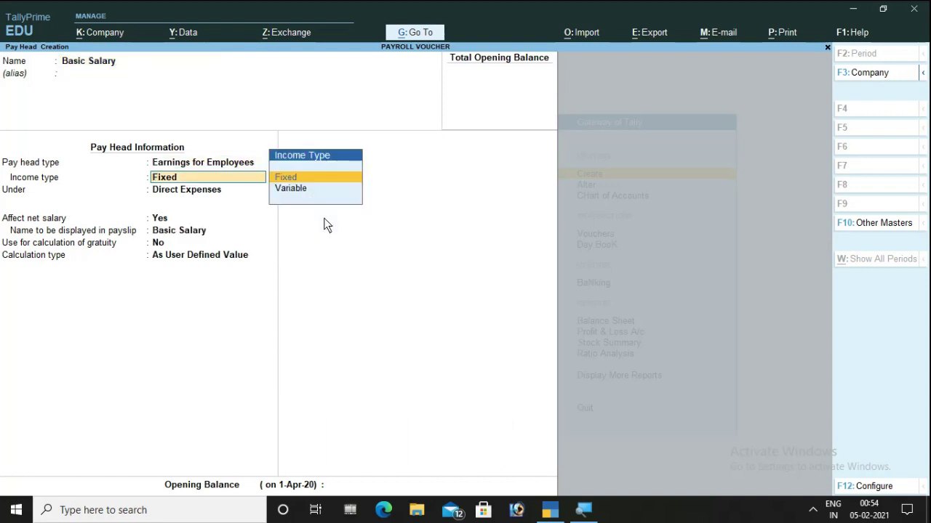
key("Return")
key("Down")
key("Down")
key("Down")
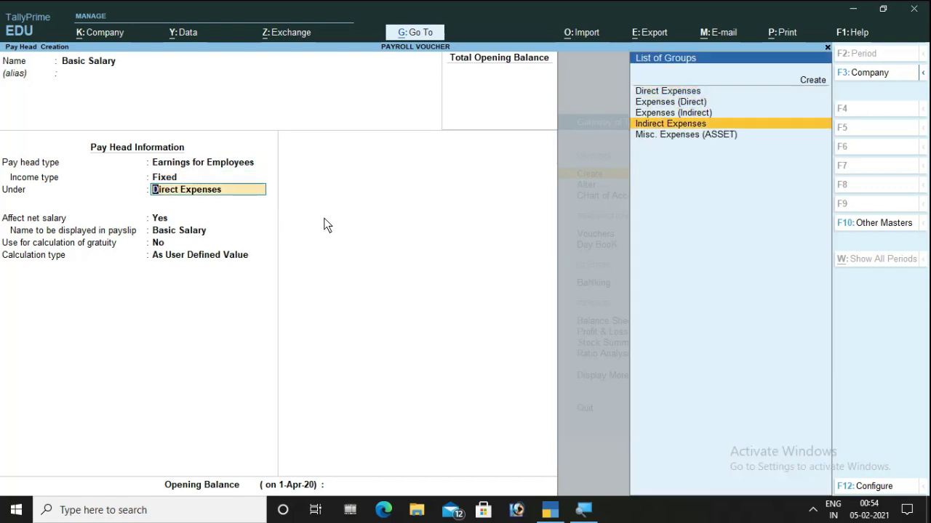
key("Return")
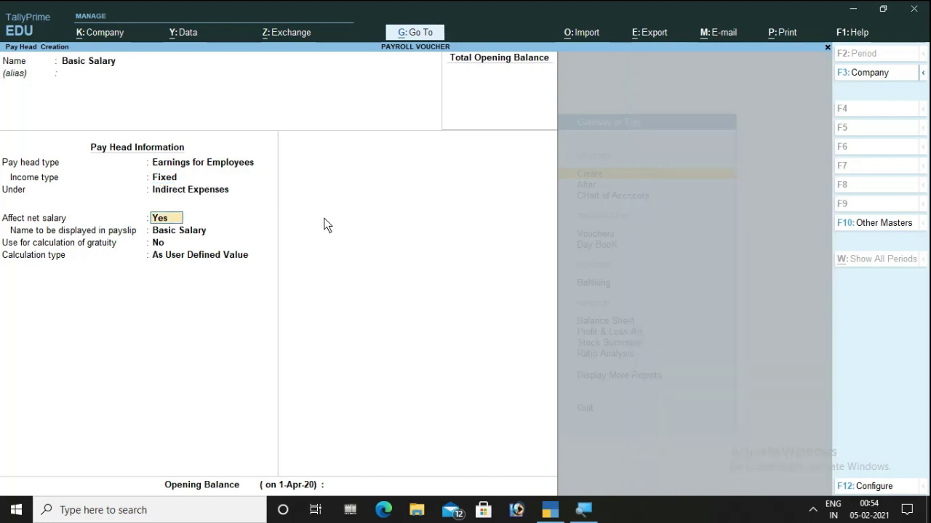
- Set Basic Salary to On Attendance, Absent as unpaid leave, Months, As per Calendar Period
key("Return")
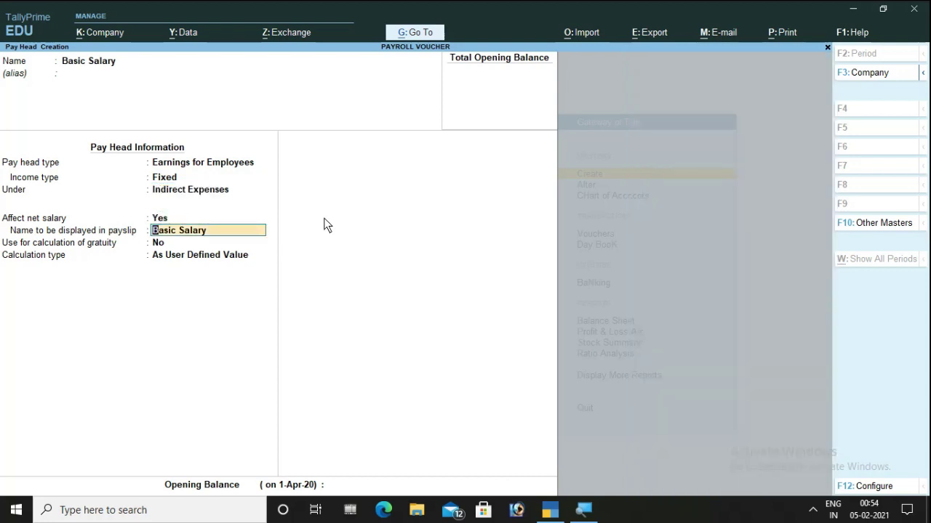
key("Return")
key("Return")
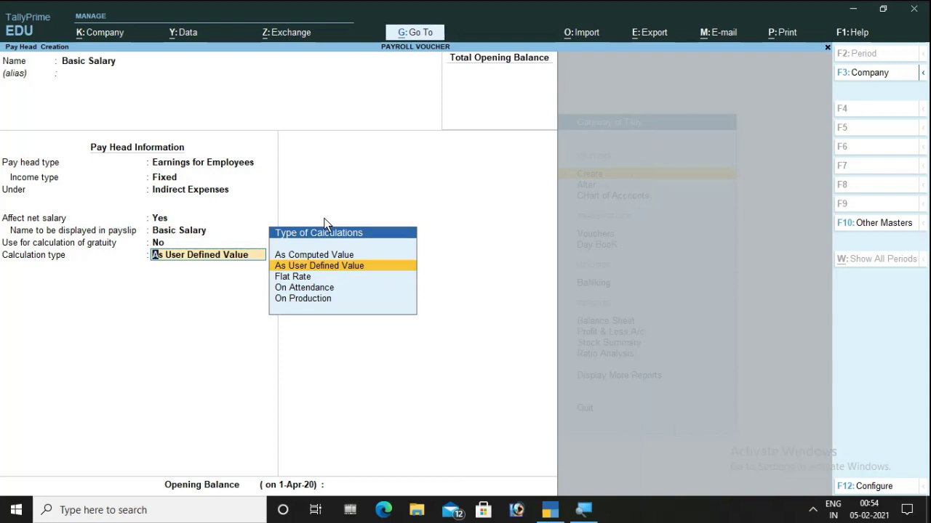
key("Down")
key("Down")
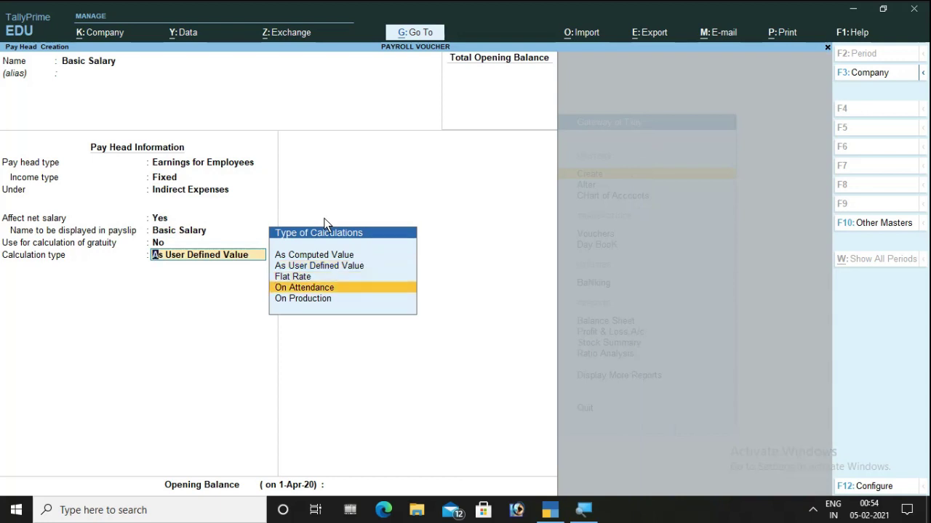
key("Return")
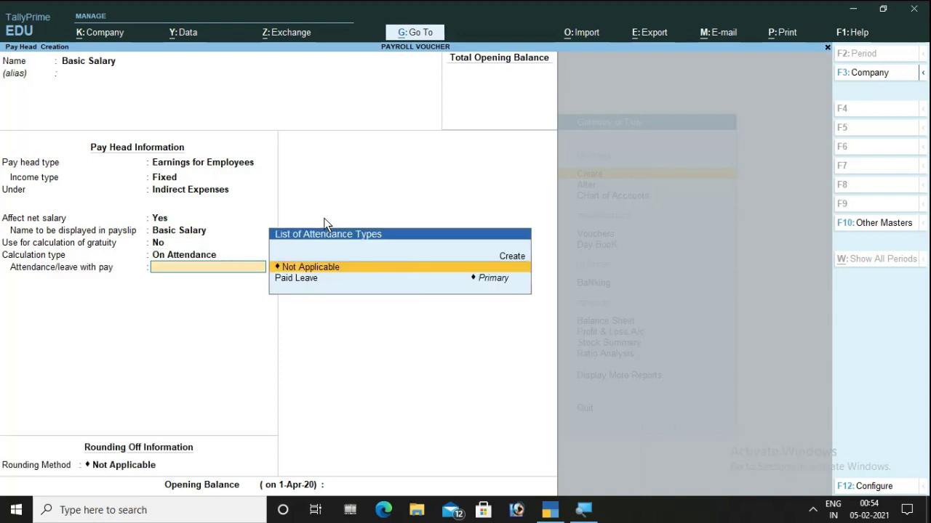
key("Return")
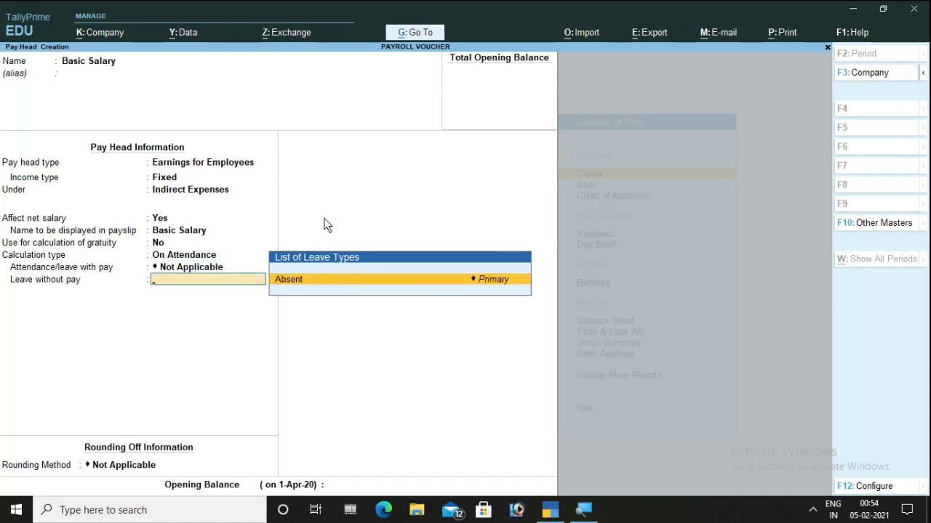
key("Return")
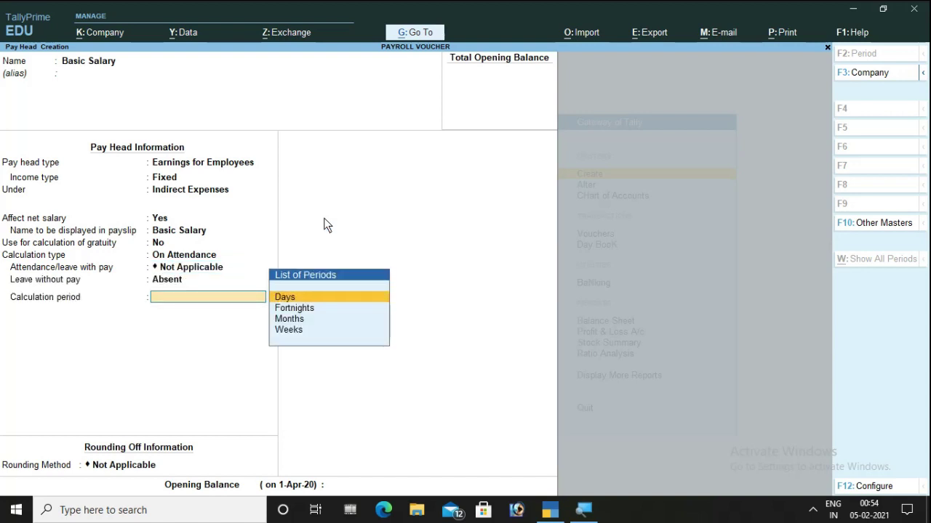
key("Down")
key("Down")
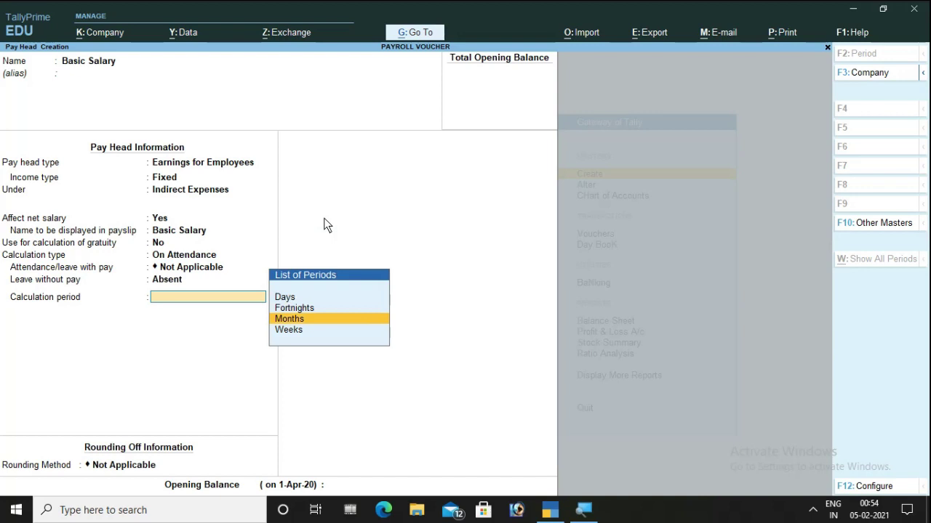
key("Return")
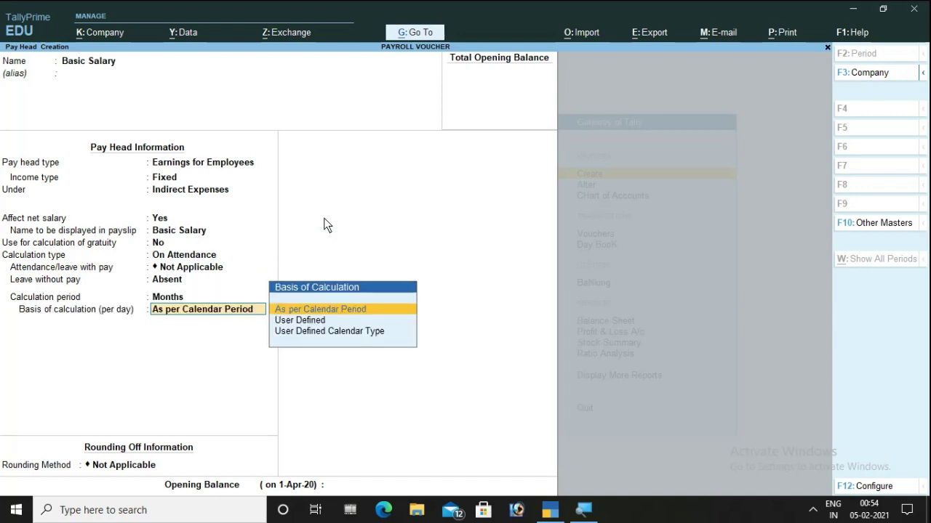
key("Return")
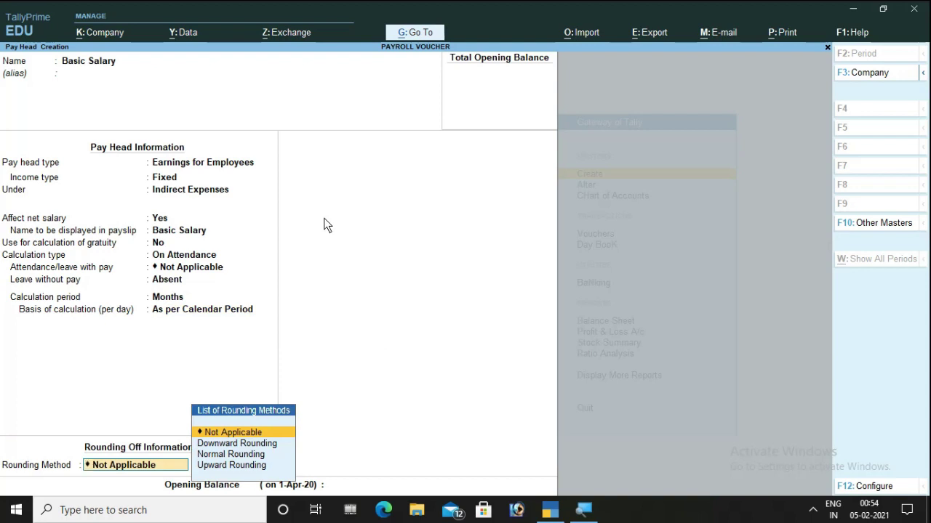
- Give Basic Salary a 10,00,000 opening balance with rounding Not Applicable
key("Return")
type("0")
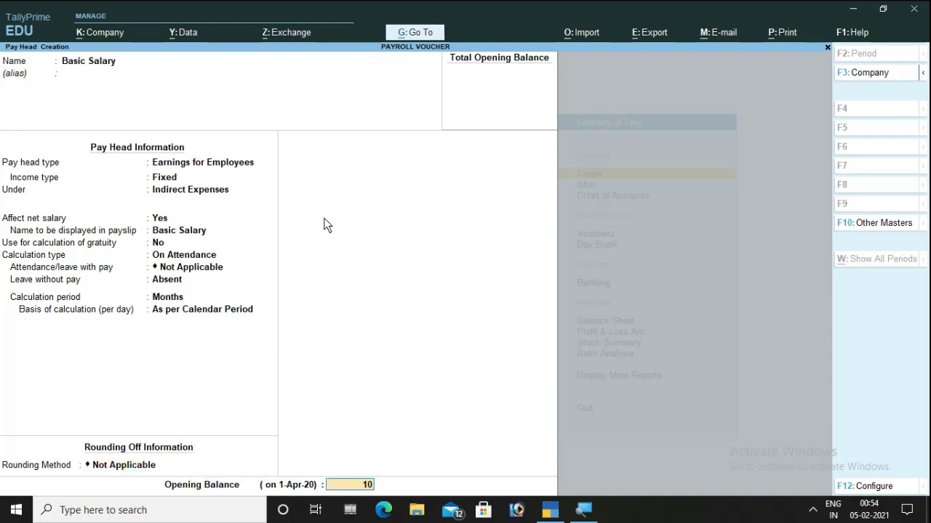
type("00000")
key("Return")
key("Return")
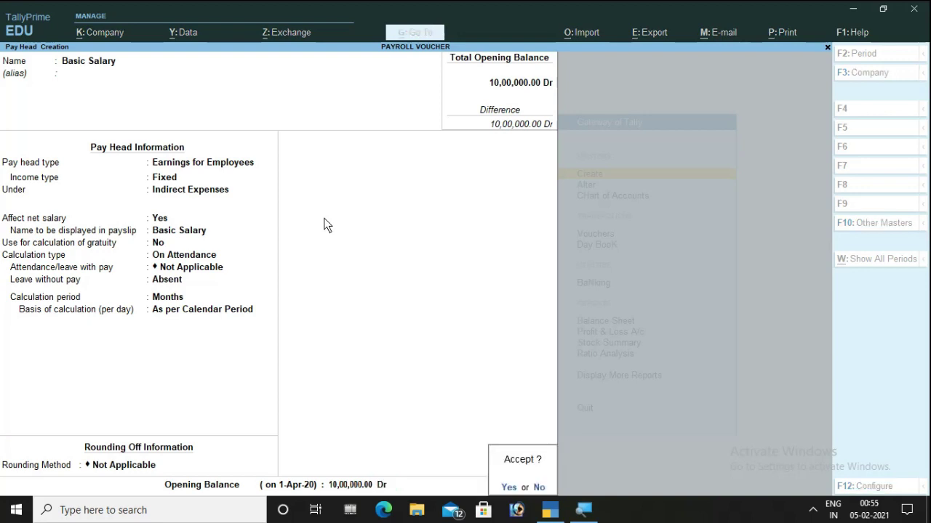
key("Return")
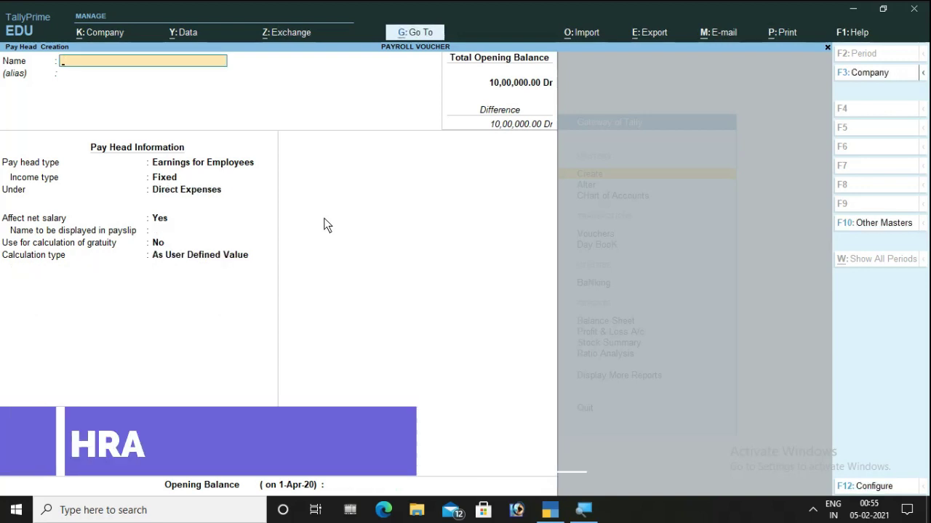
- Create pay head Hra as a Fixed earning under Indirect Expenses, As Computed Value
type("Hra")
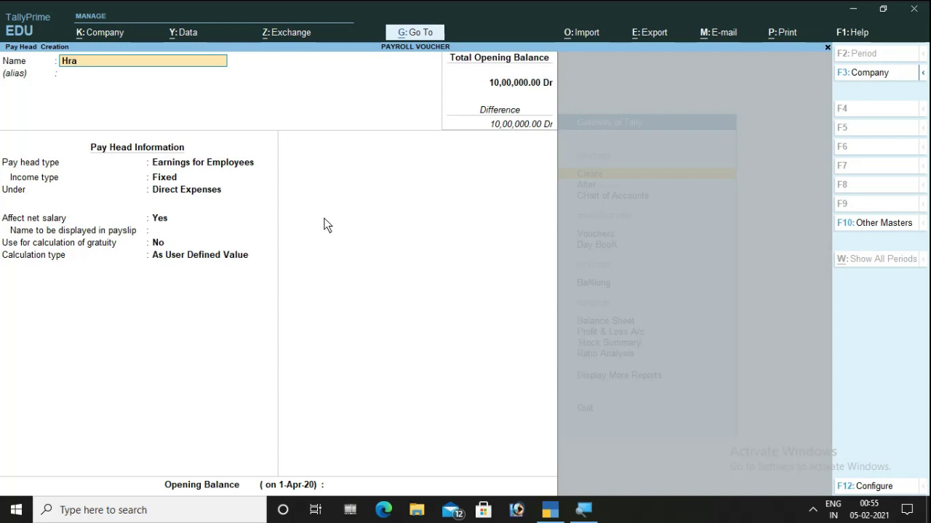
key("Return")
key("Return")
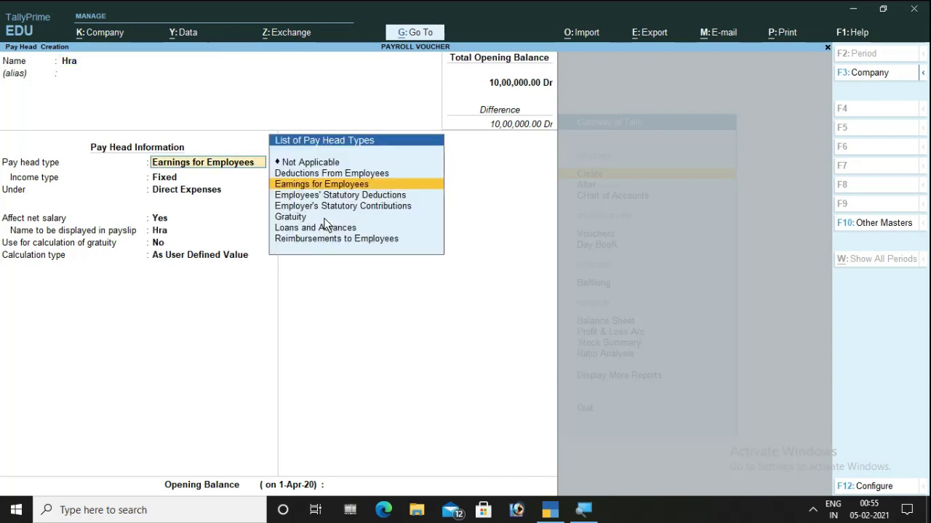
key("Return")
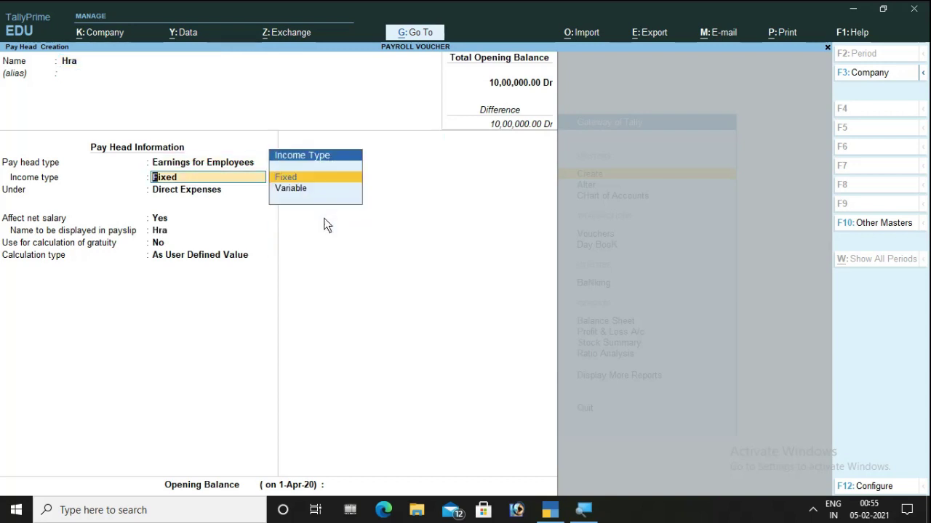
key("Return")
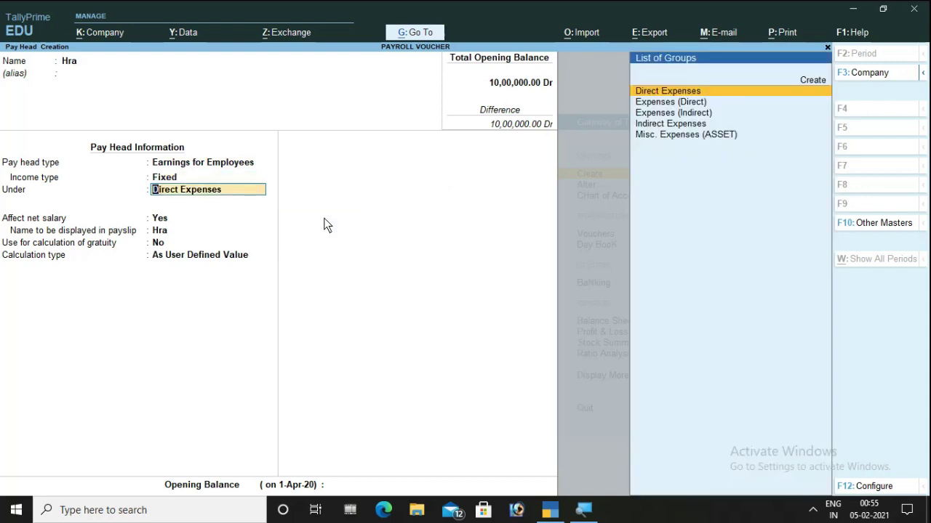
key("Down")
key("Down")
key("Down")
key("Return")
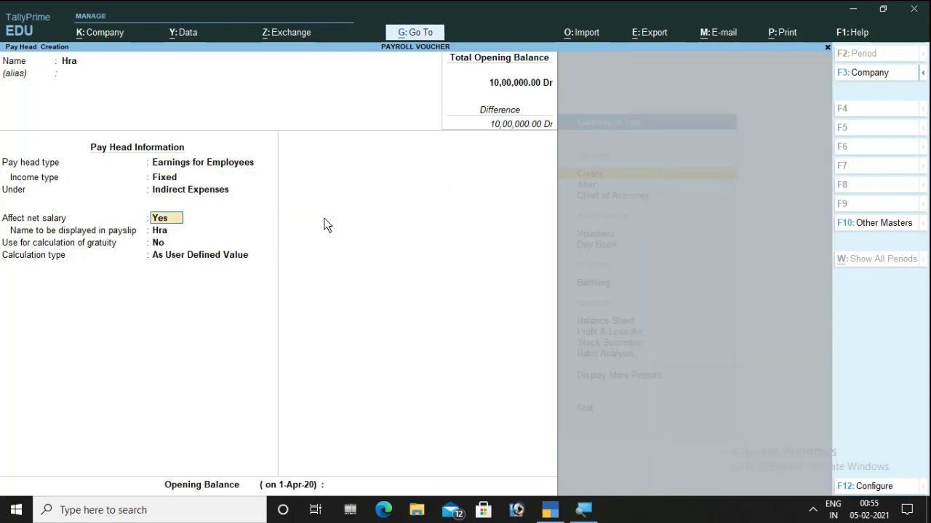
key("Return")
key("Return")
key("Return")
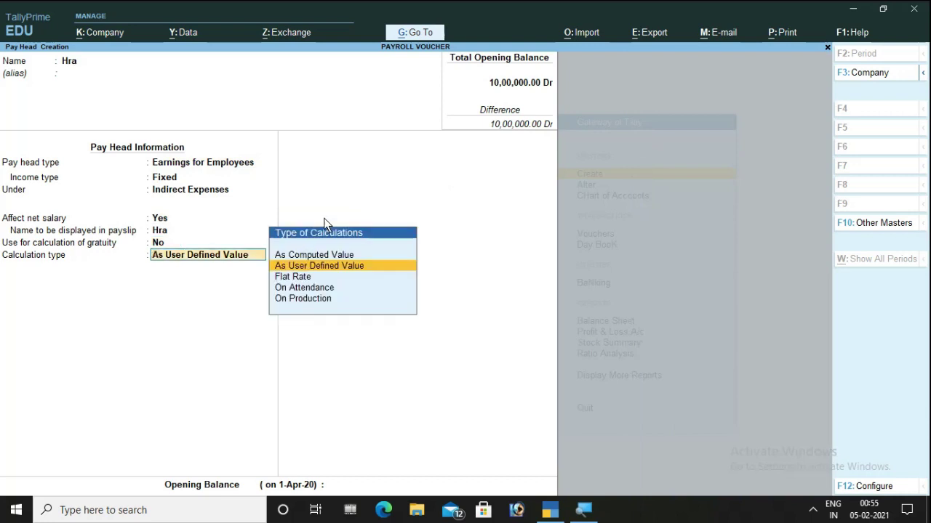
key("Up")
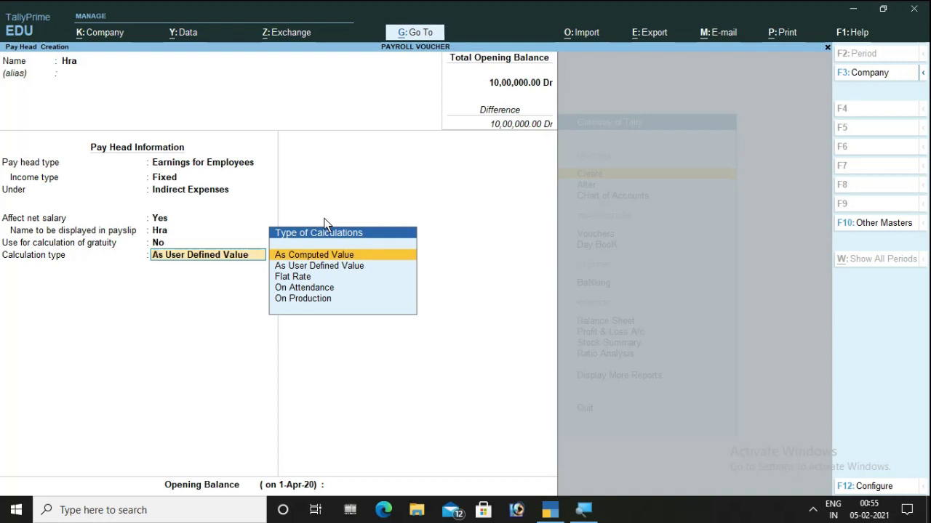
key("Return")
key("Return")
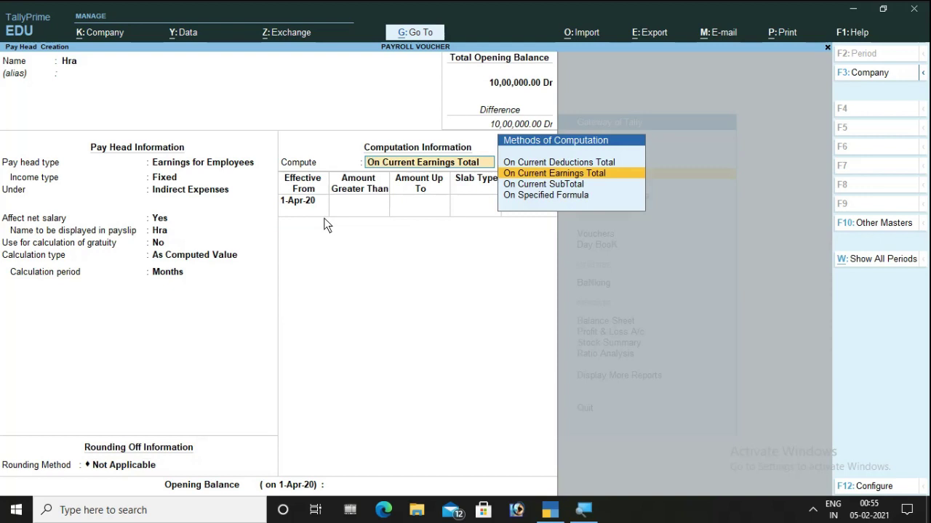
- Compute Hra on current earnings total: 20% up to 20,000, 30% up to 30,000
key("Return")
key("Return")
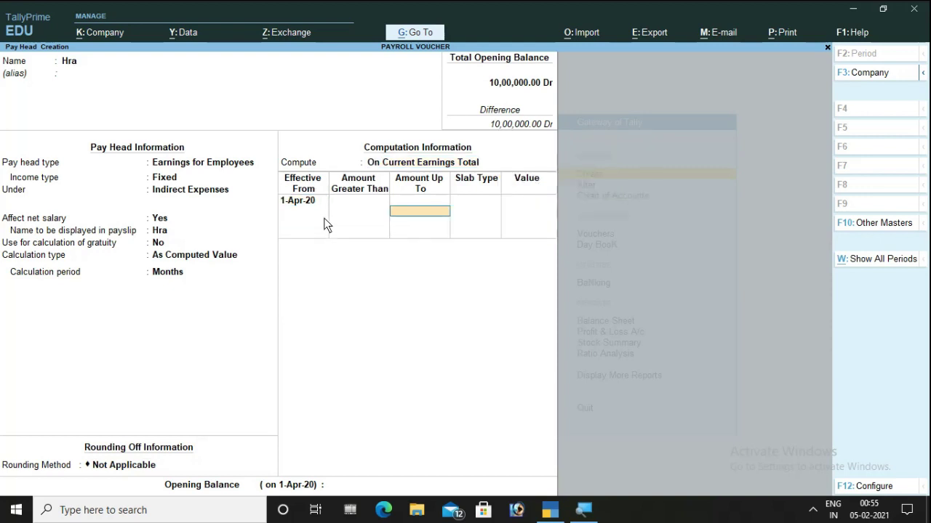
type("20000")
key("Return")
key("Return")
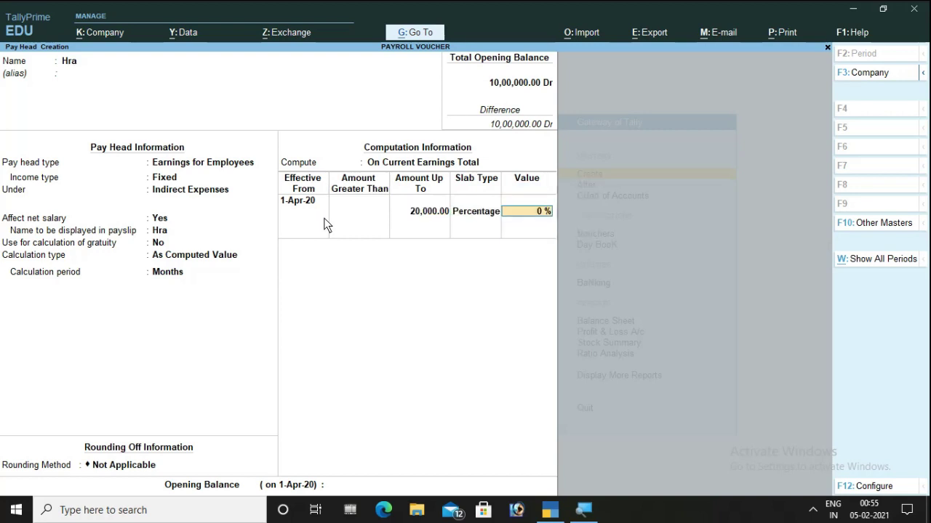
type("20")
key("Return")
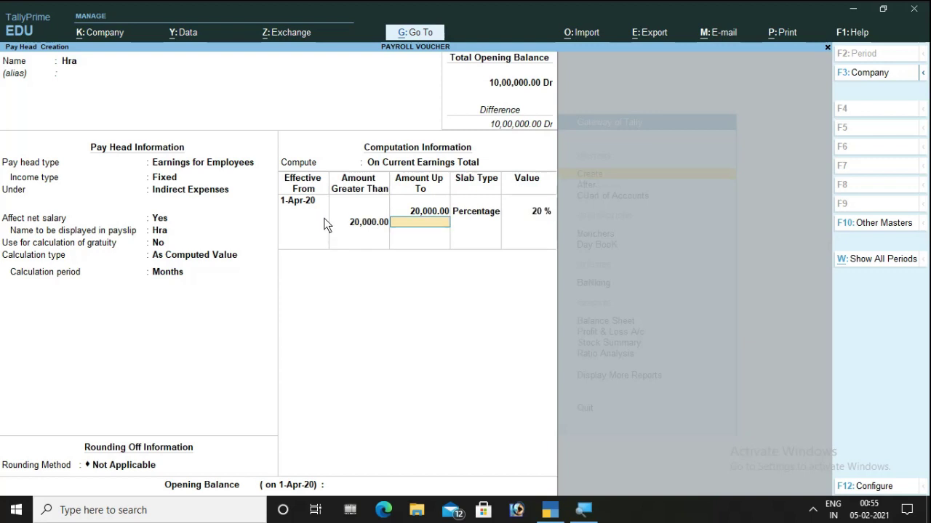
type("30000")
key("Return")
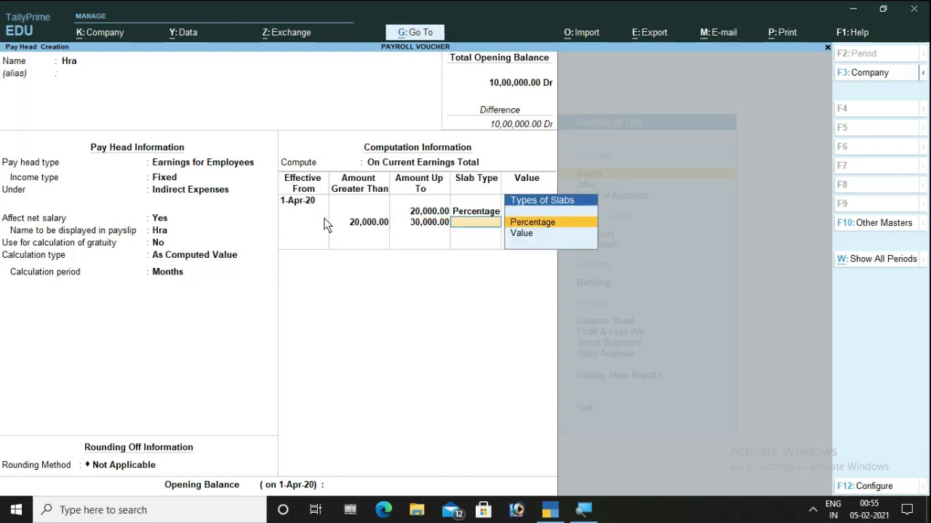
key("Return")
type("30")
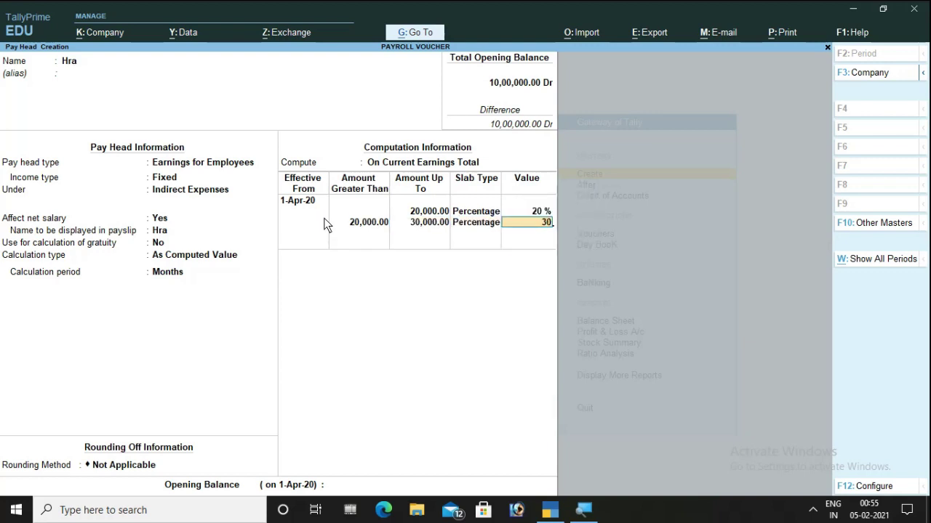
key("Return")
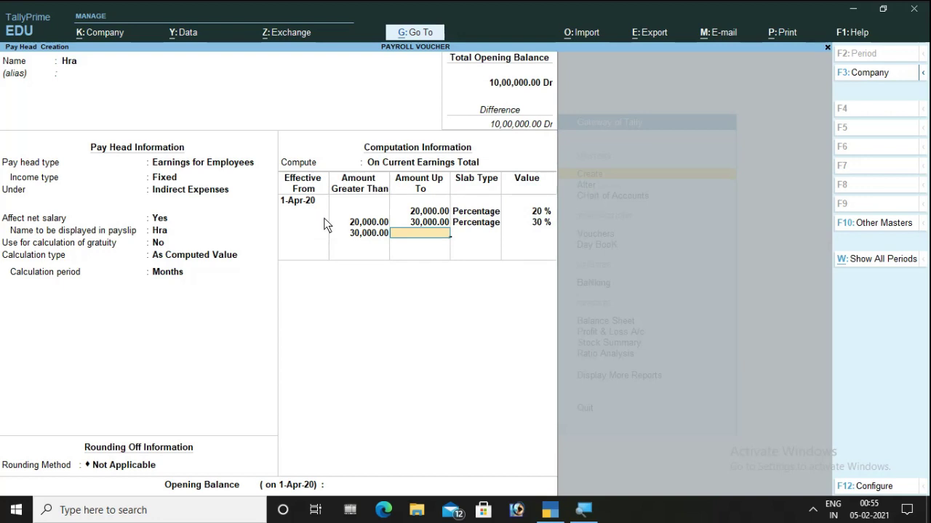
- Add a 40% slab above 30,000 and save Hra without an opening balance
key("Return")
key("Return")
type("40")
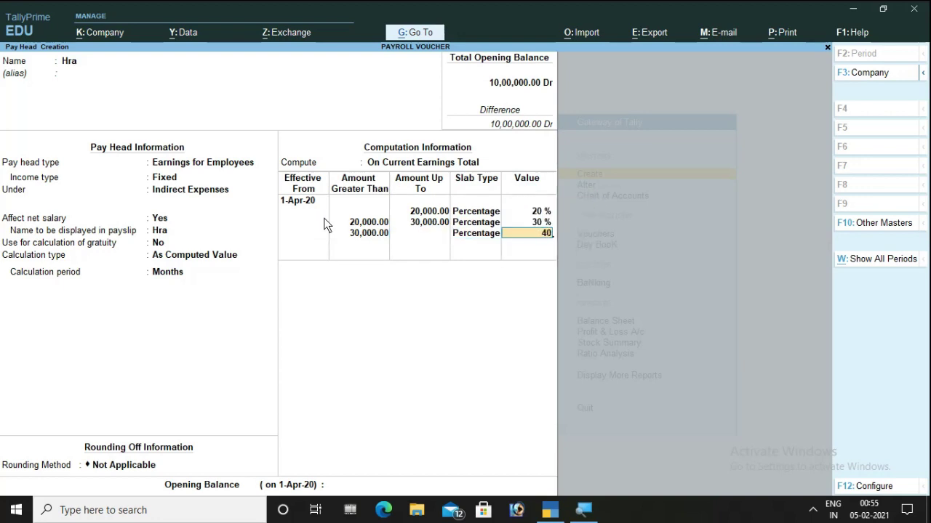
key("Return")
key("Return")
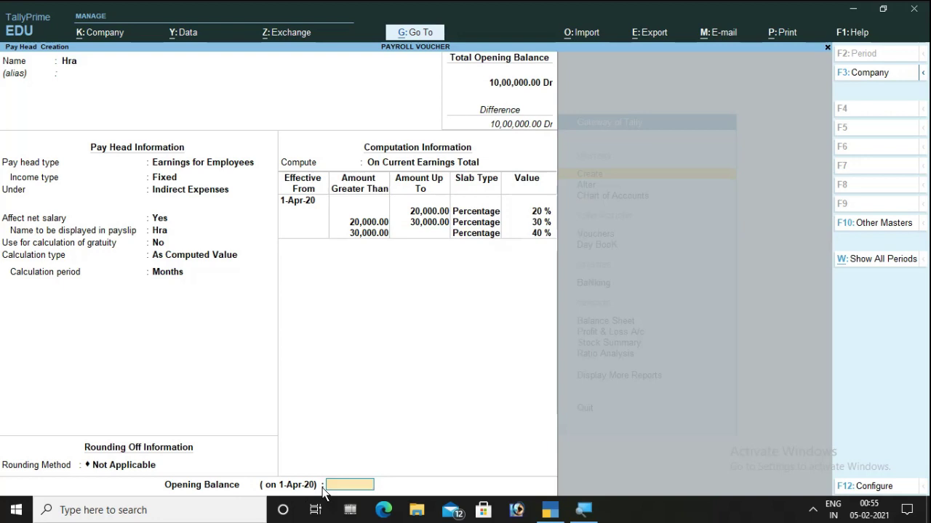
key("Return")
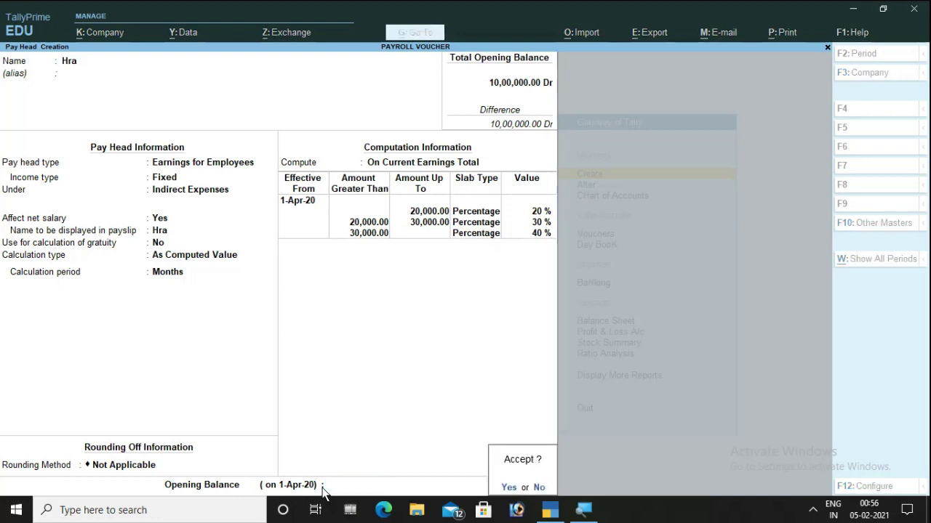
key("Return")
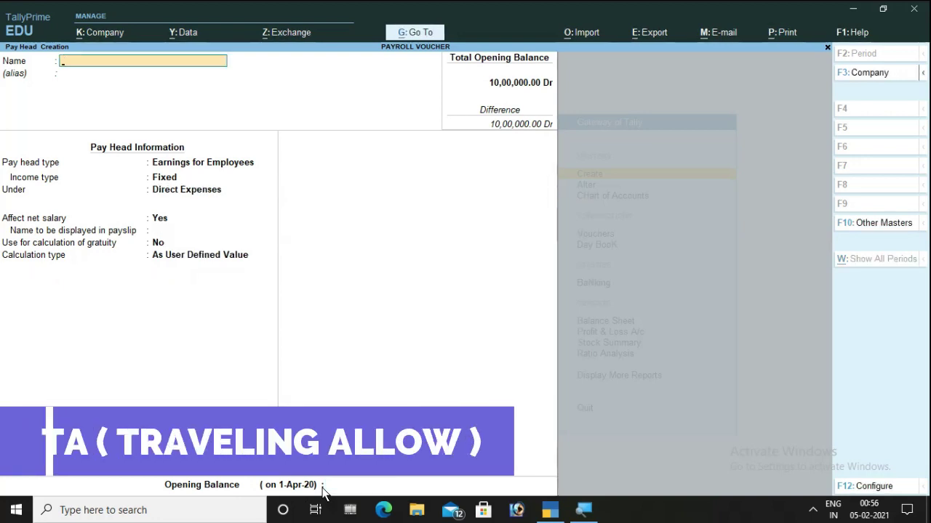
- Name the pay head Ta as a Fixed employee earning under Indirect Expenses
type("Ta")
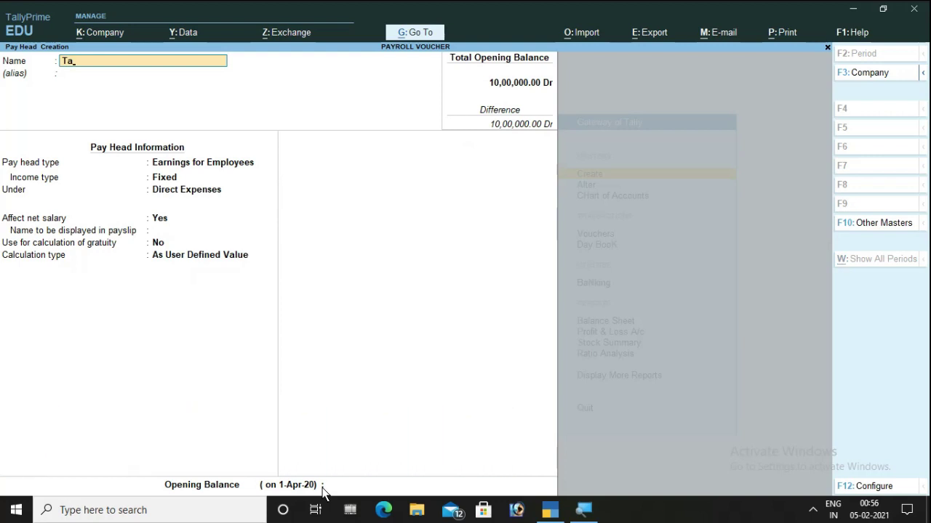
key("Return")
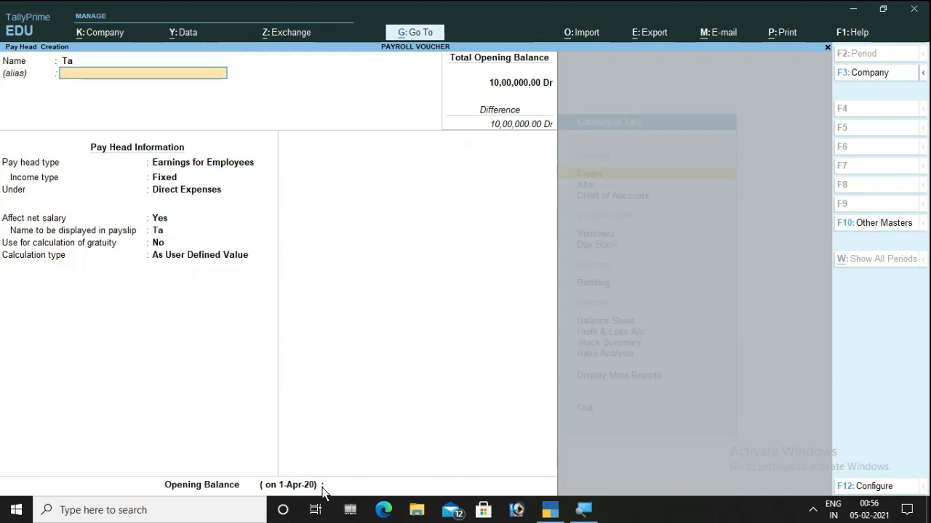
key("Return")
key("Return")
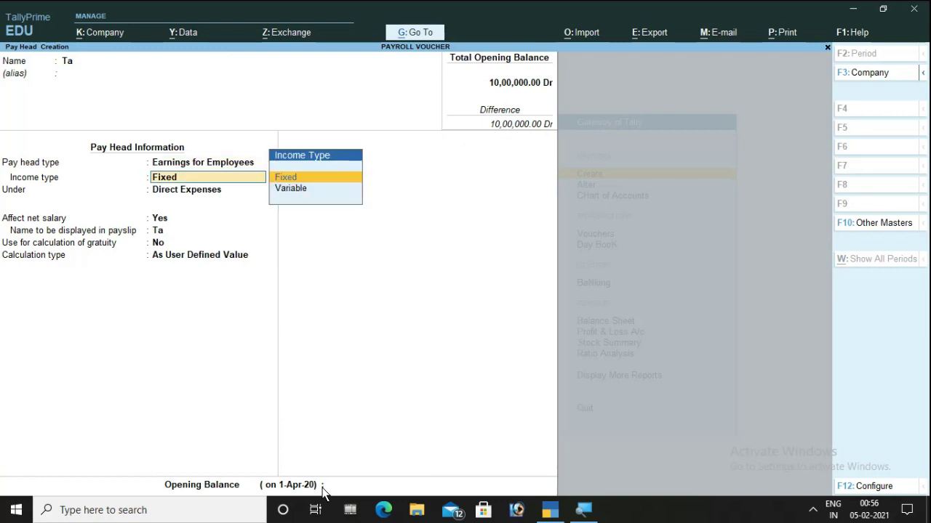
key("Return")
key("Down")
key("Down")
key("Down")
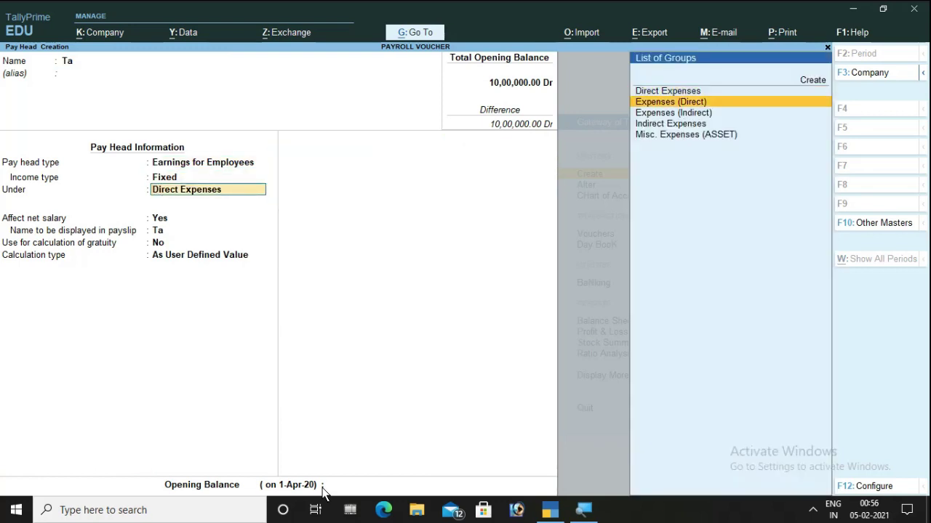
key("Return")
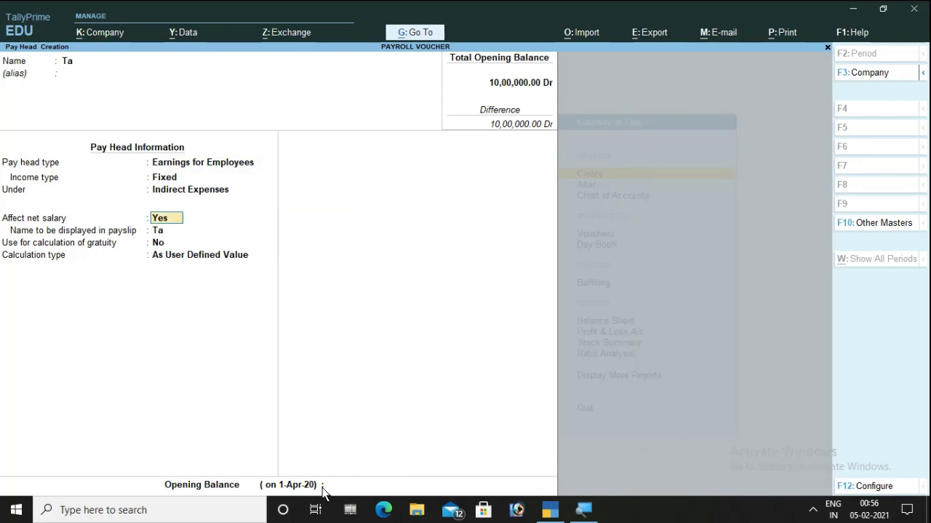
key("Return")
key("Return")
key("Return")
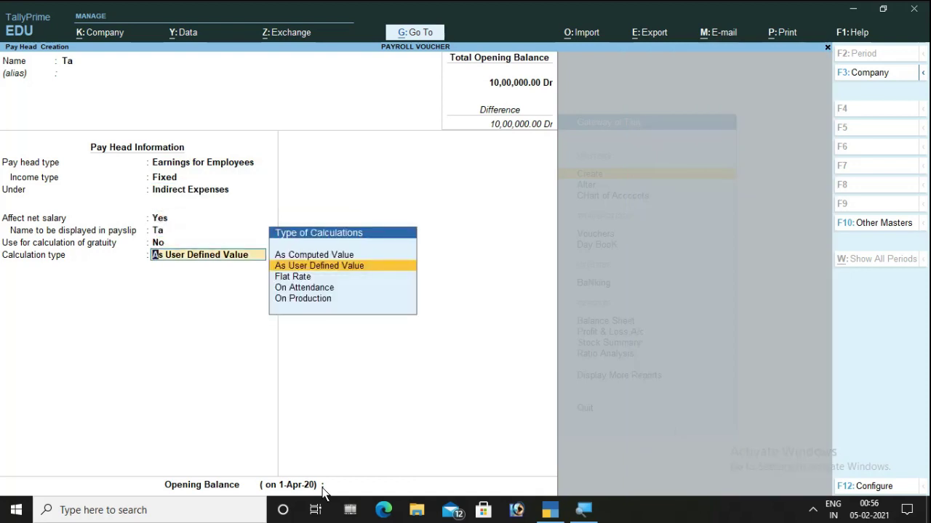
- Set Ta to a monthly Flat Rate with rounding Not Applicable and save it
key("Down")
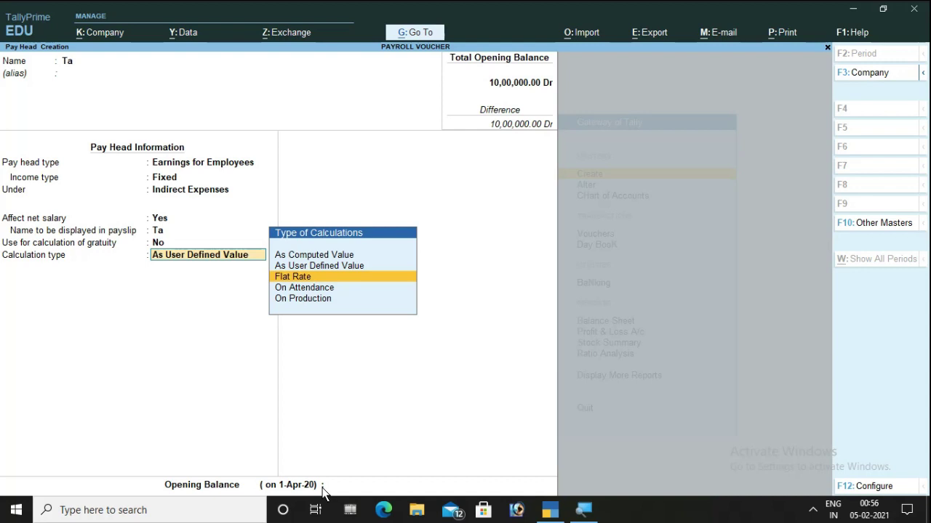
key("Return")
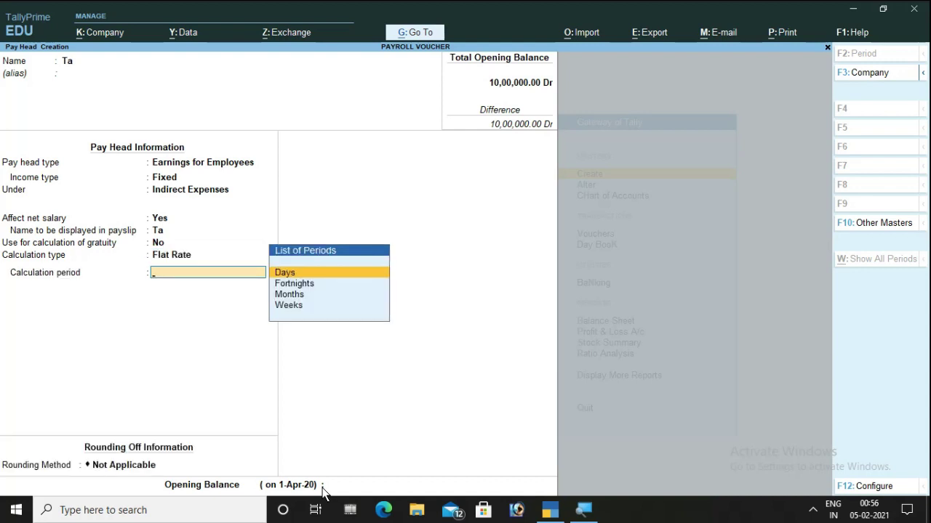
key("Down")
key("Down")
key("Return")
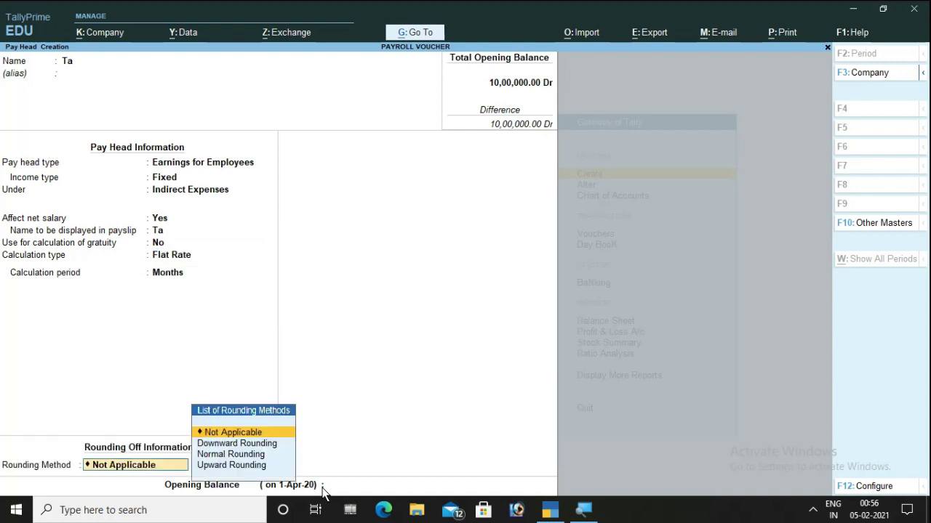
key("Return")
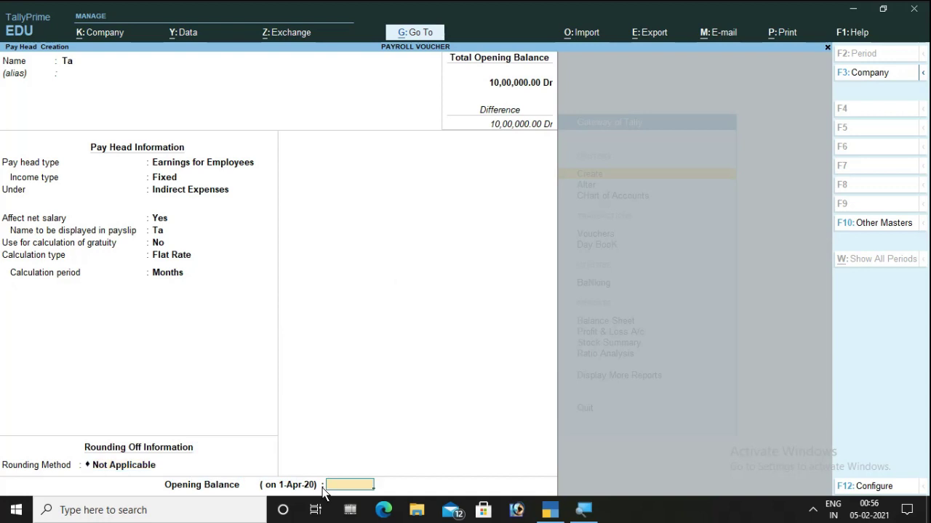
key("Return")
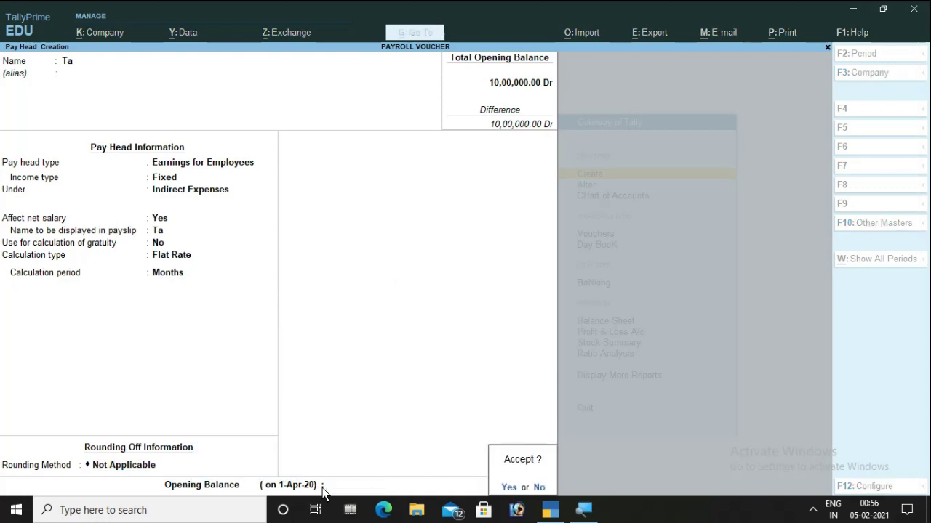
key("Return")
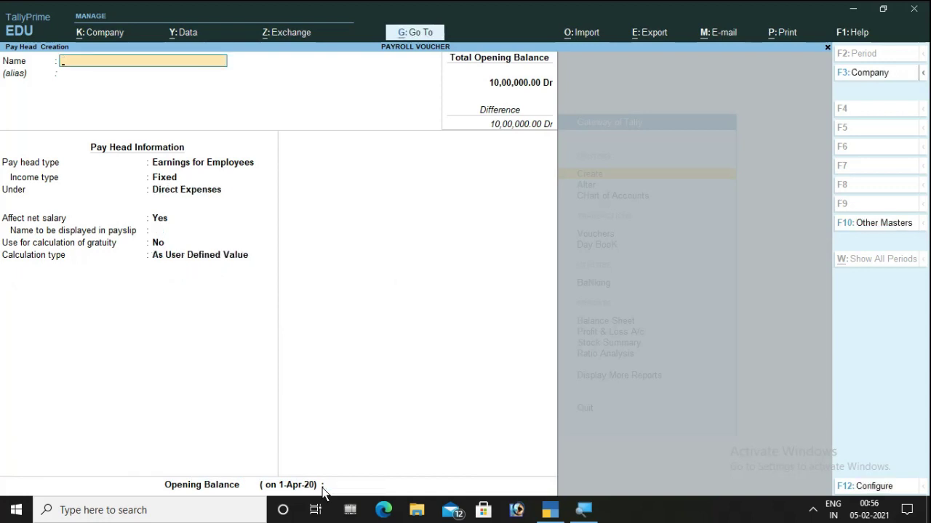
- Name the pay head Da: Fixed earning under Indirect Expenses, As Computed Value
type("Da")
key("Return")
key("Return")
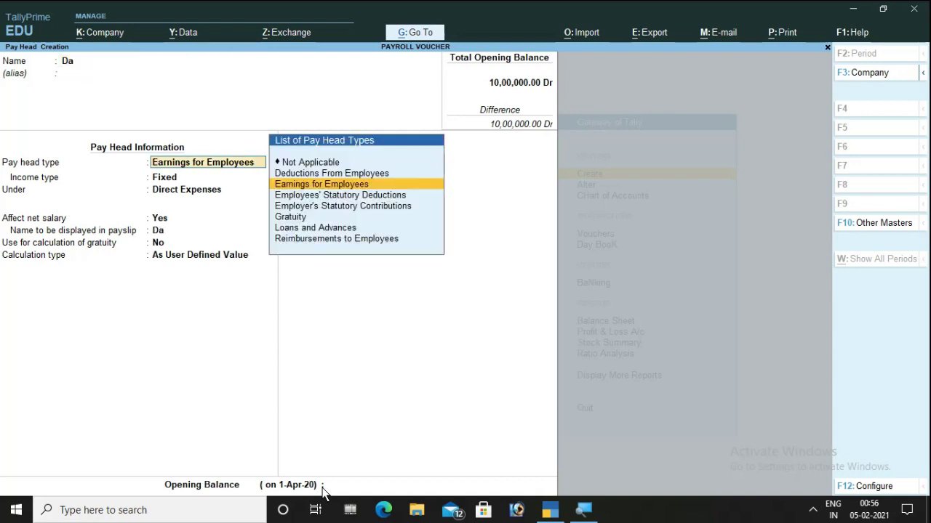
key("Return")
key("Return")
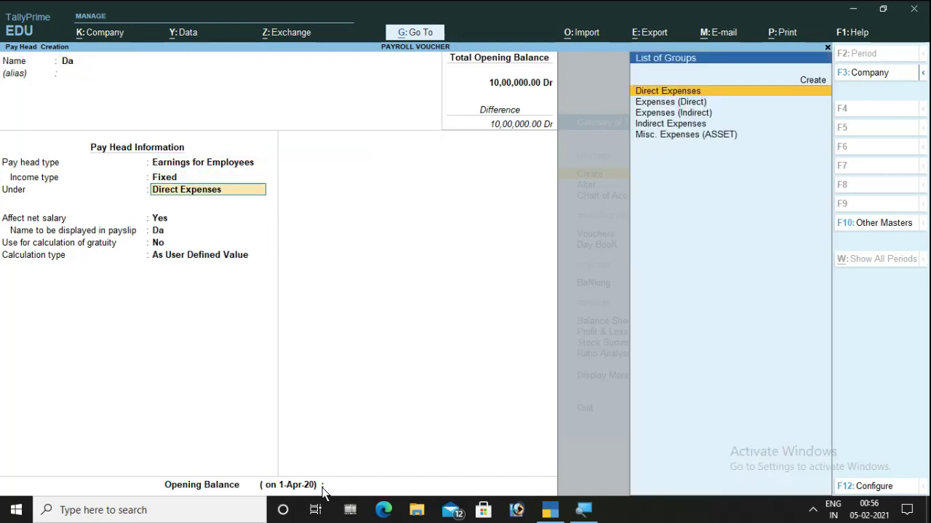
key("Down")
key("Down")
key("Down")
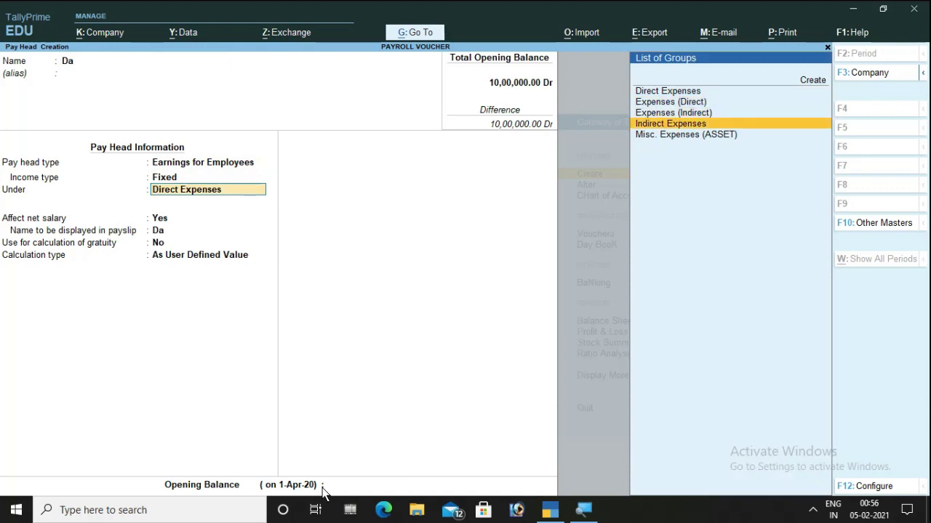
key("Return")
key("Return")
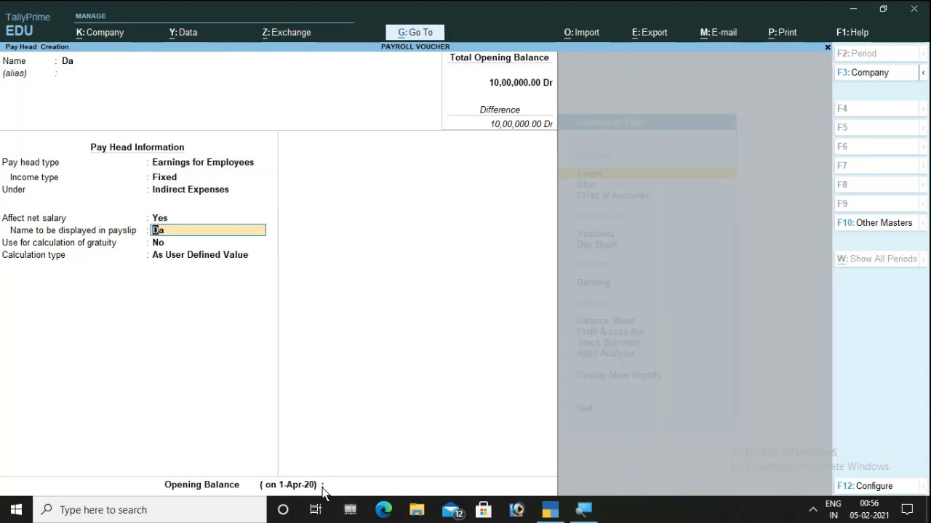
key("Return")
key("Return")
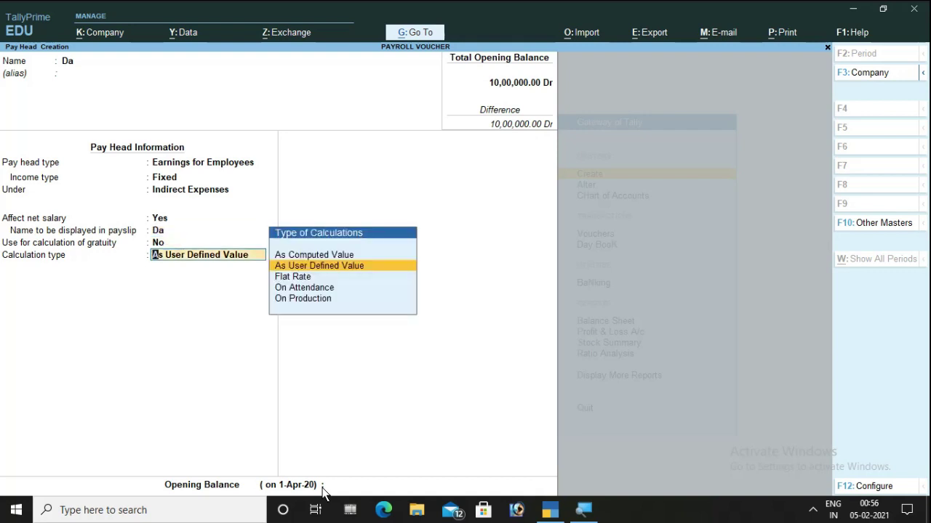
key("Up")
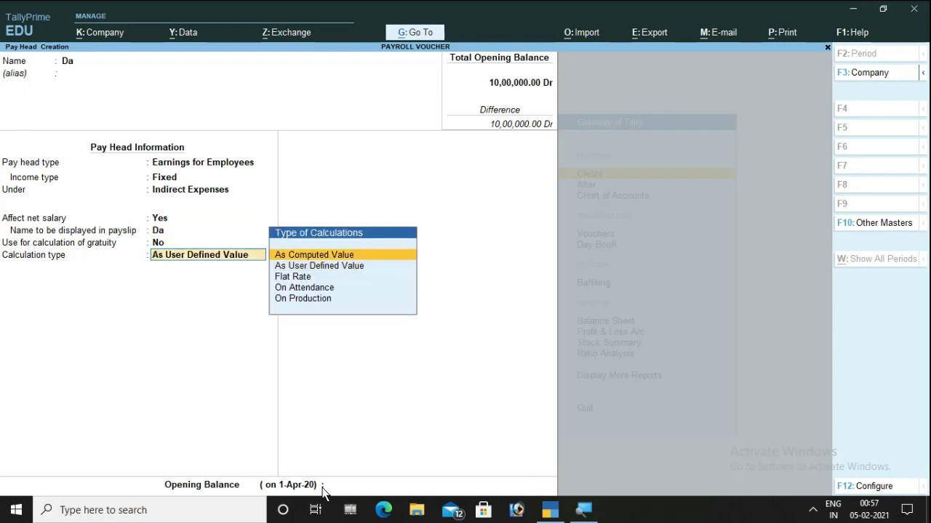
key("Return")
- Compute Da on the current earnings total, with a first slab of 5% up to 20,000
key("Return")
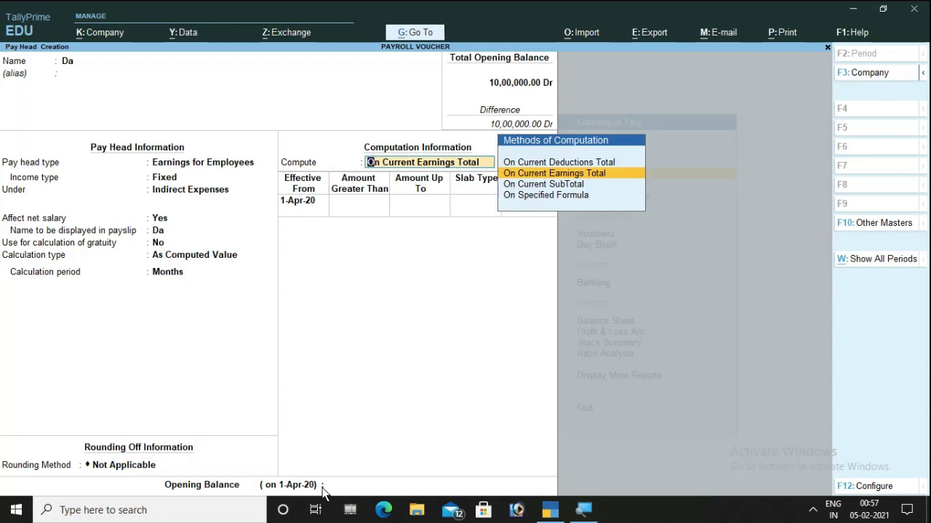
key("Return")
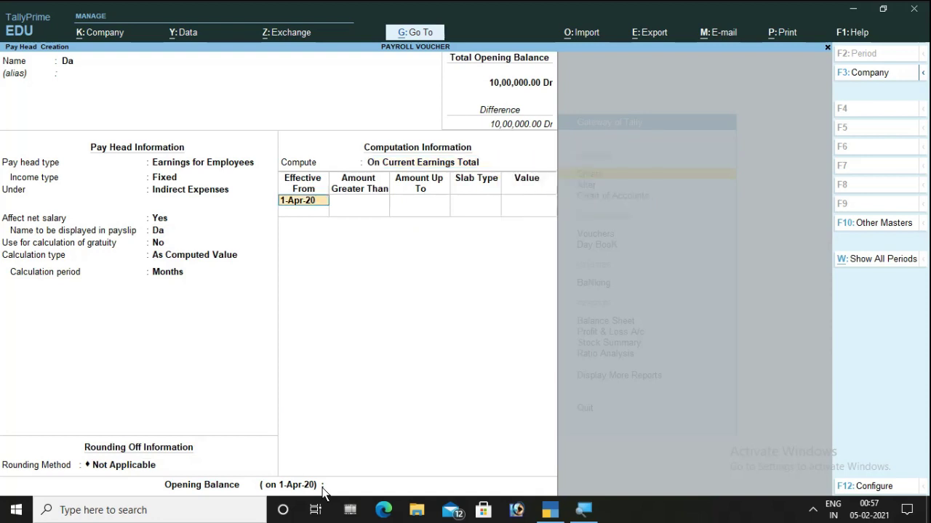
key("Return")
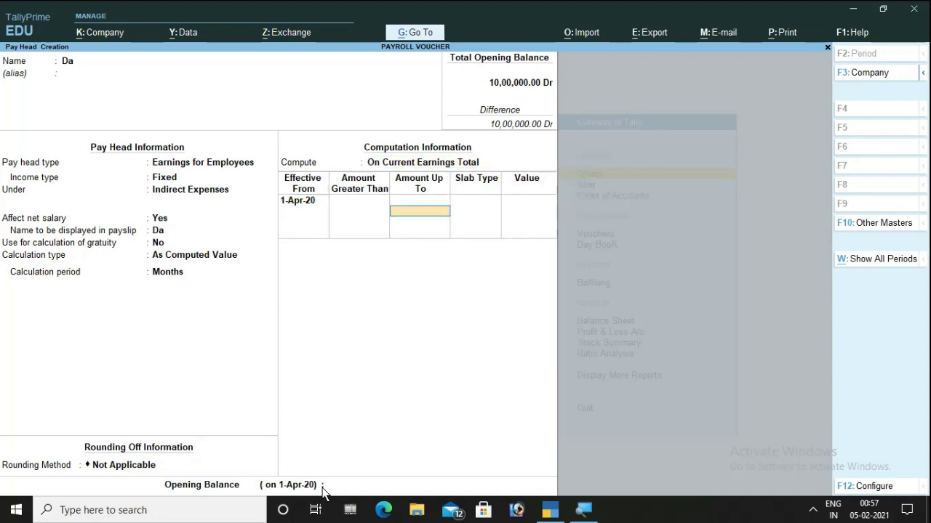
type("20000")
key("Return")
key("Return")
type("5")
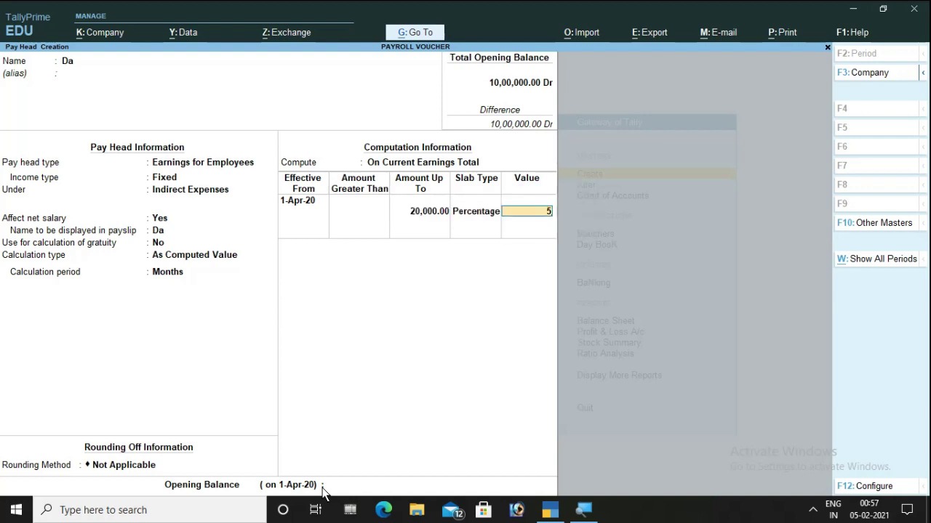
key("Return")
- Add a 6% slab up to 30,000 and 7% above, then save the Da pay head
type("30000")
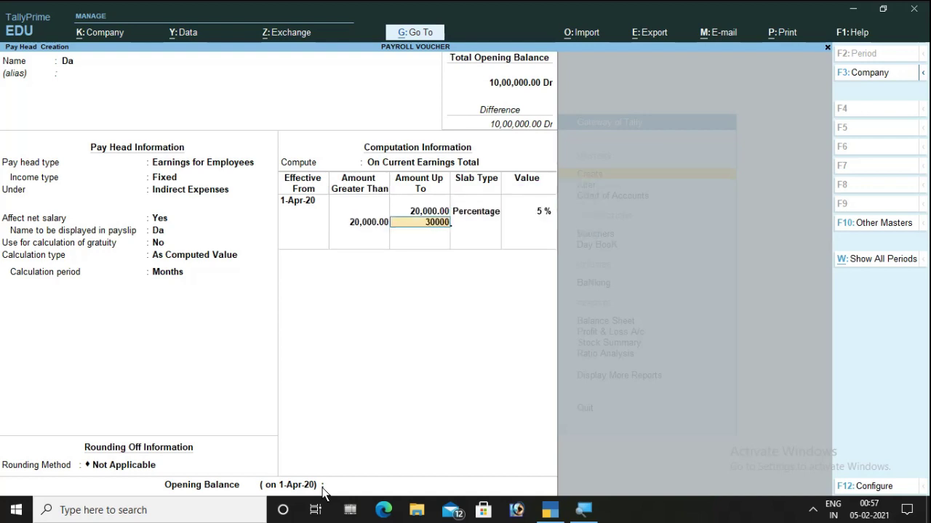
key("Return")
key("Return")
type("6")
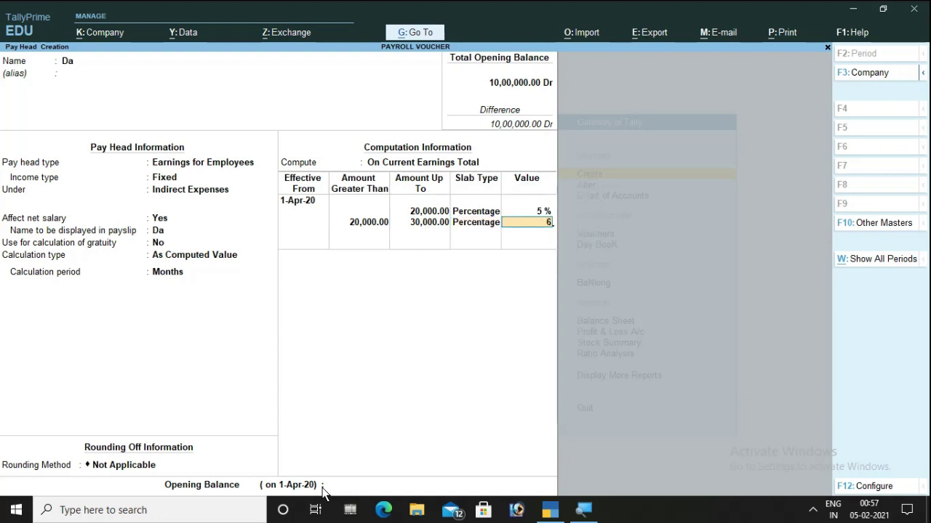
key("Return")
key("Return")
key("Return")
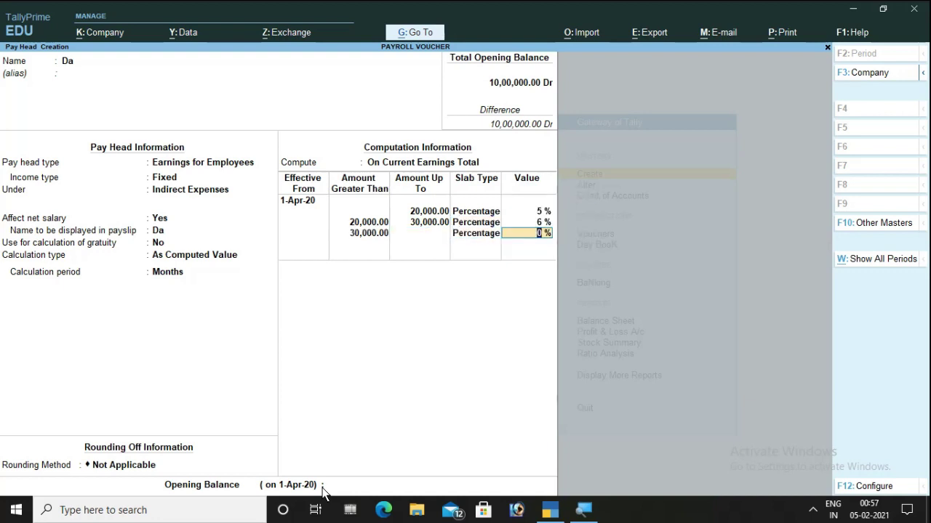
type("7")
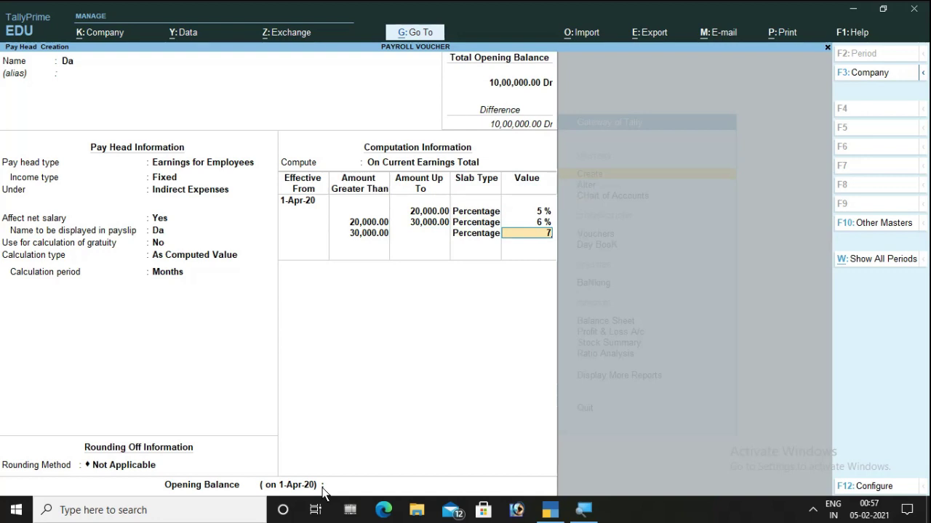
key("Return")
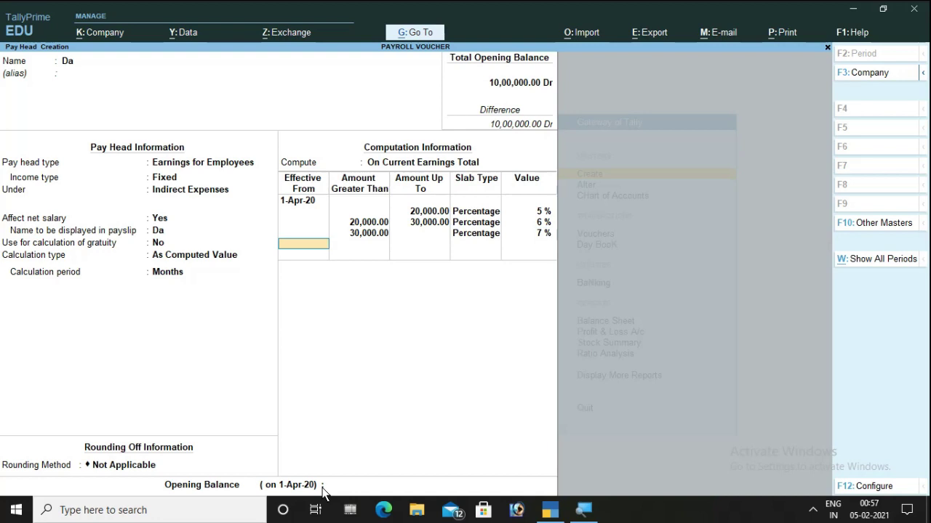
key("Return")
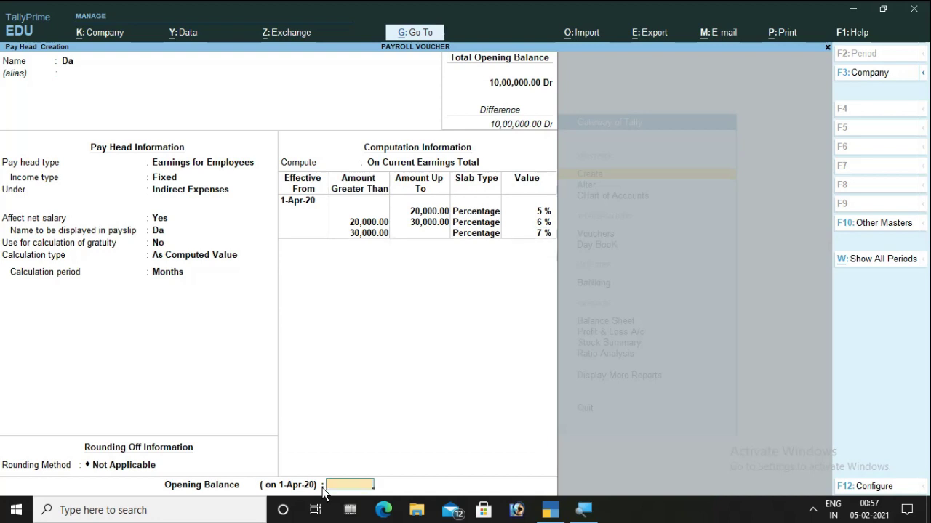
key("Return")
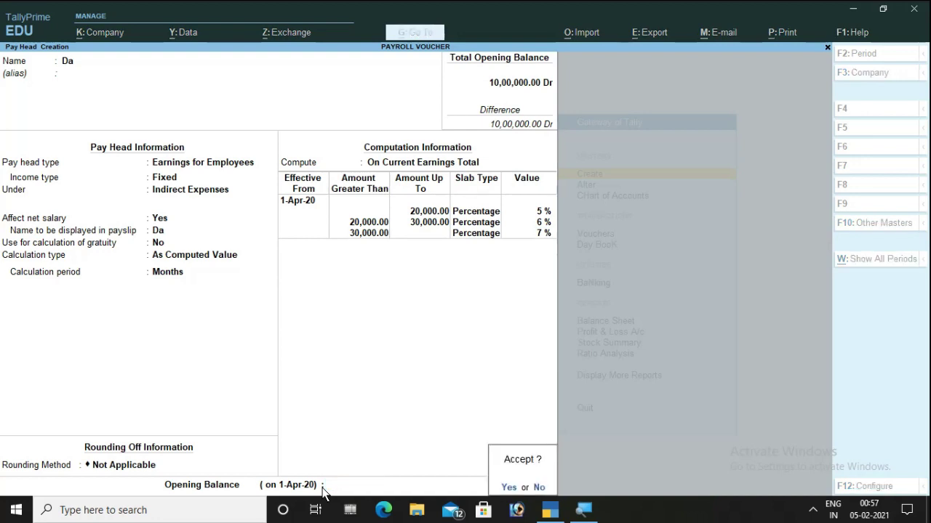
key("Return")
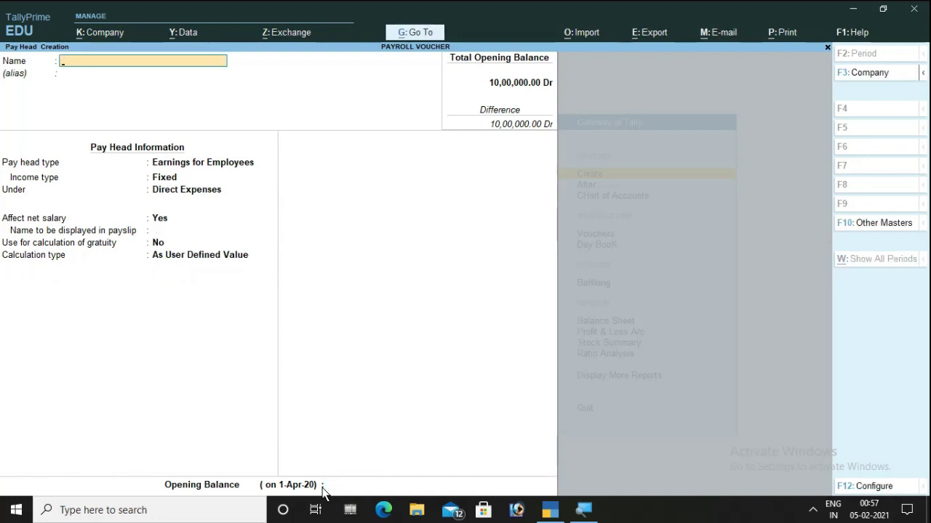
- Name the new pay head Pf and set its type to Deductions From Employees
type("Pf")
key("Return")
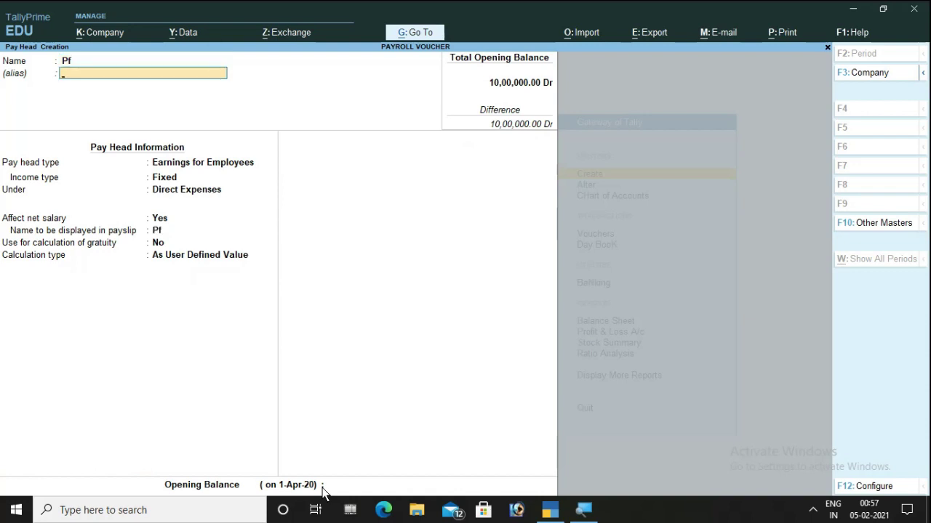
key("Return")
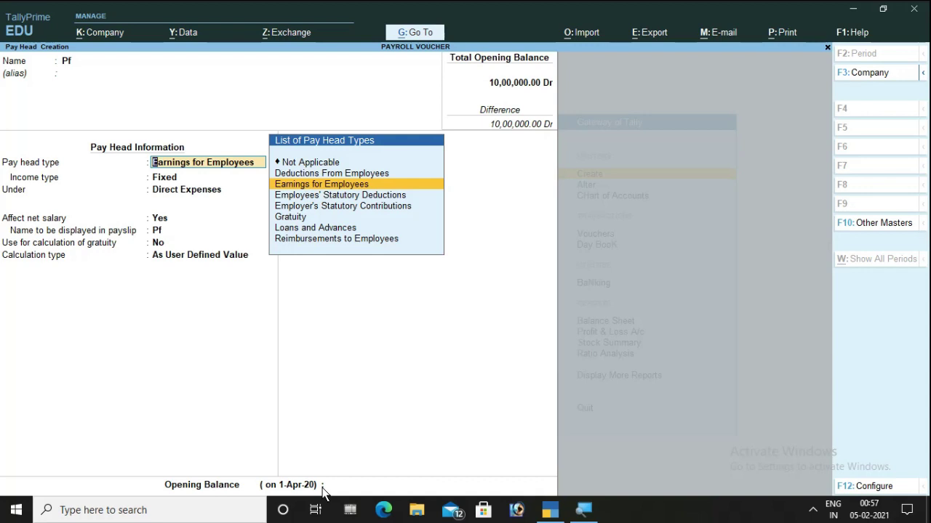
key("Up")
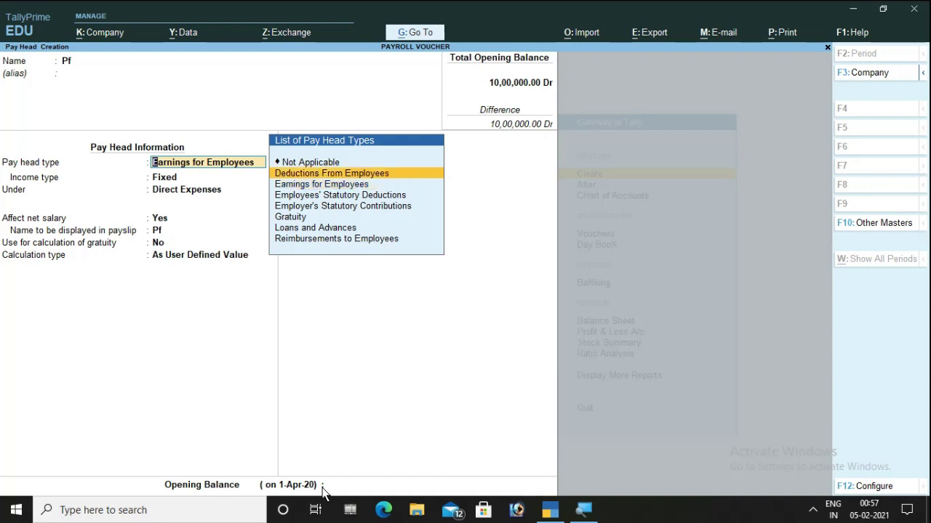
key("Return")
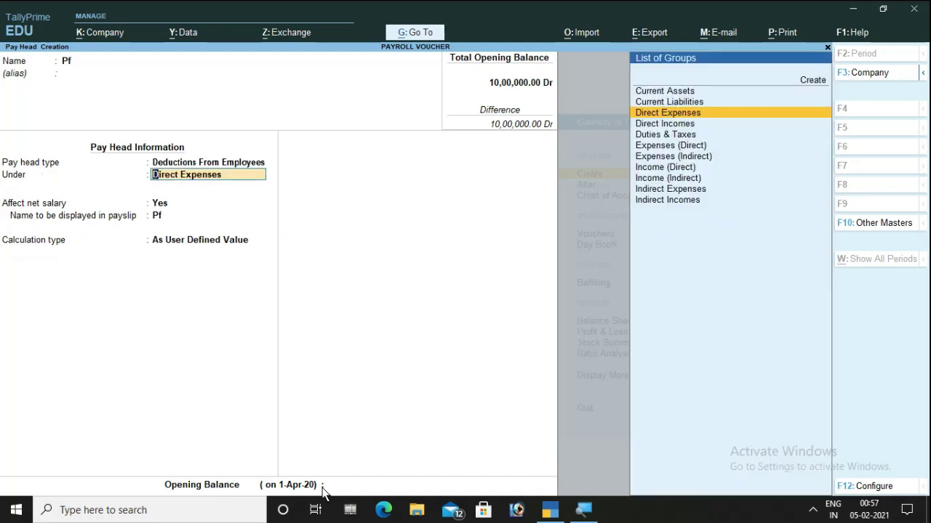
- Group Pf under Current Liabilities and choose computed value as its calculation type
key("Up")
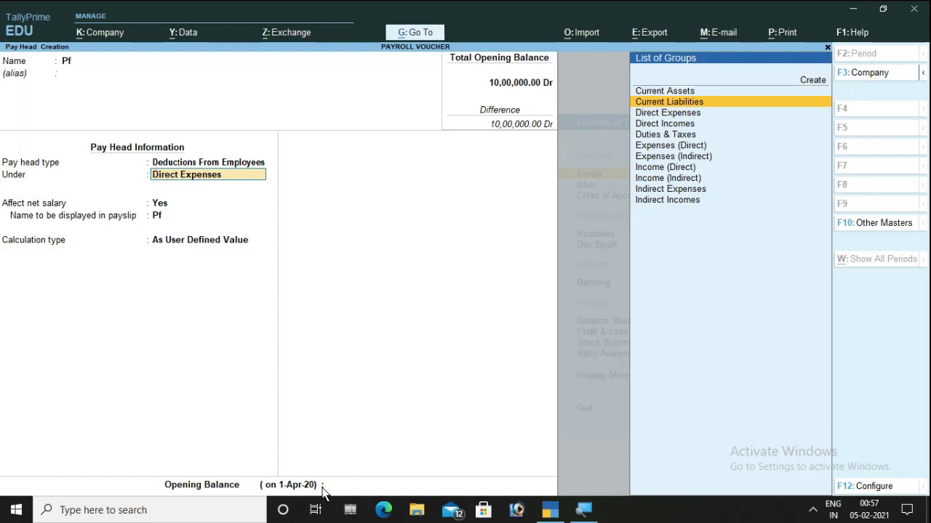
key("Return")
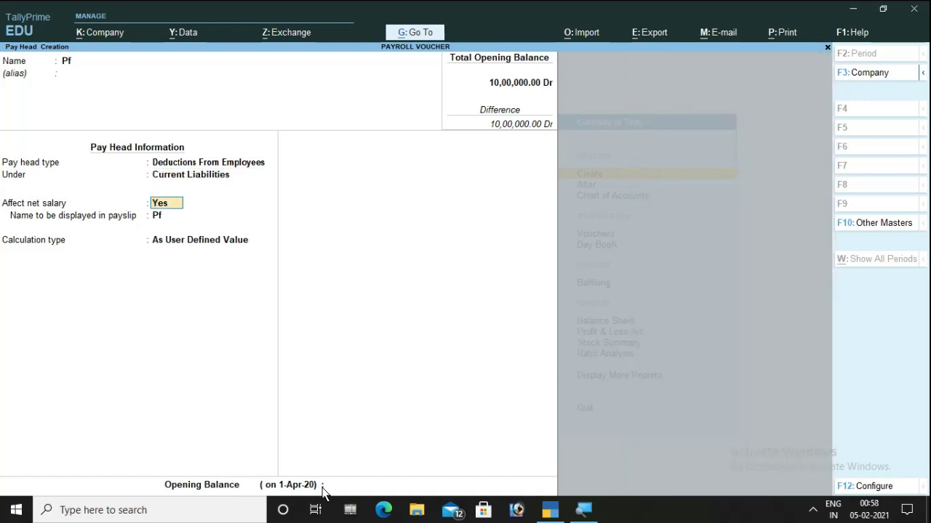
key("Return")
key("Return")
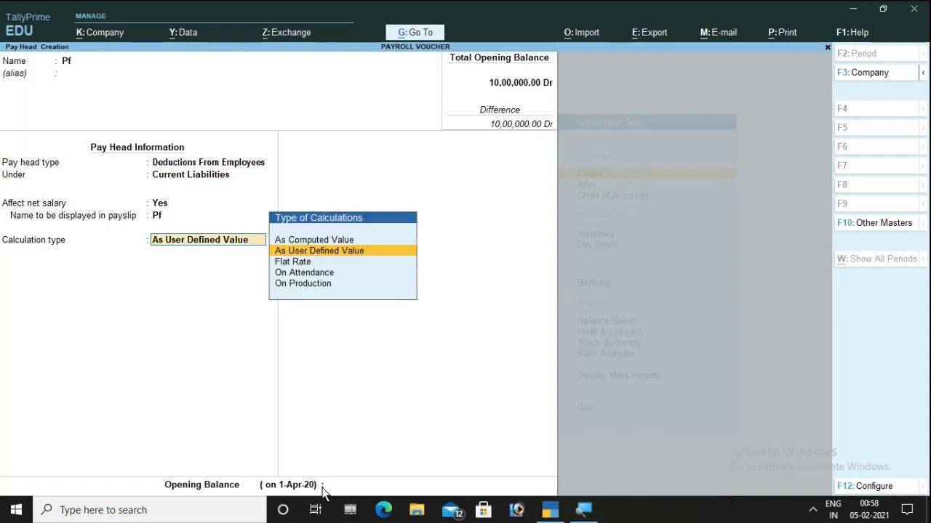
key("Up")
- Compute Pf on current earnings total, no rounding, at 12% up to 15,000
key("Return")
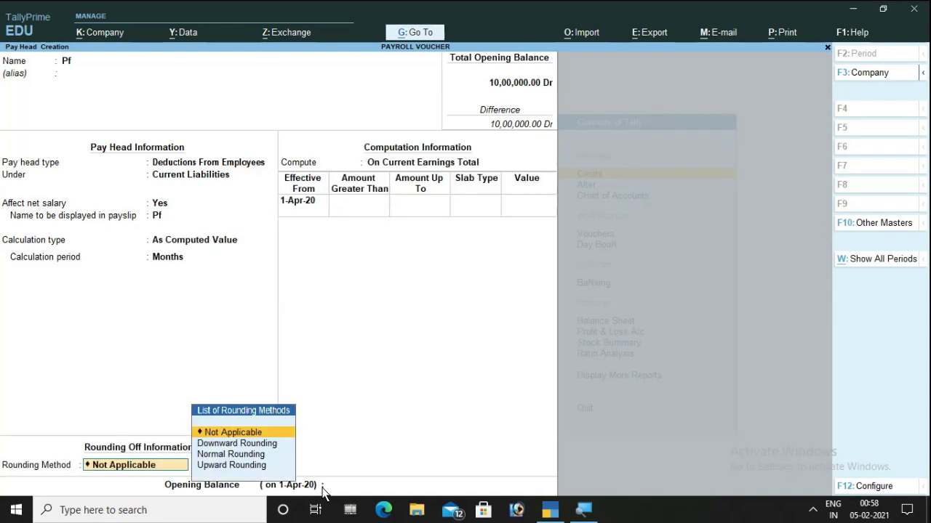
key("Return")
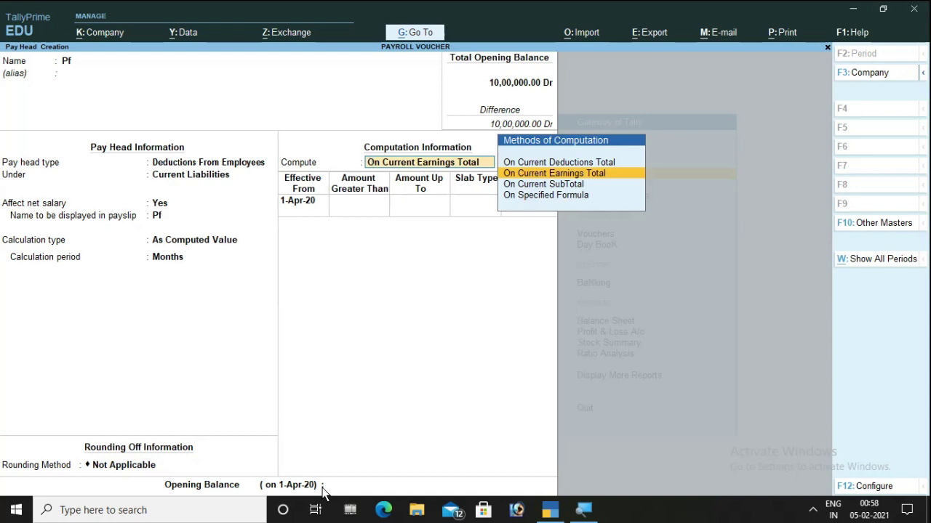
key("Return")
key("Return")
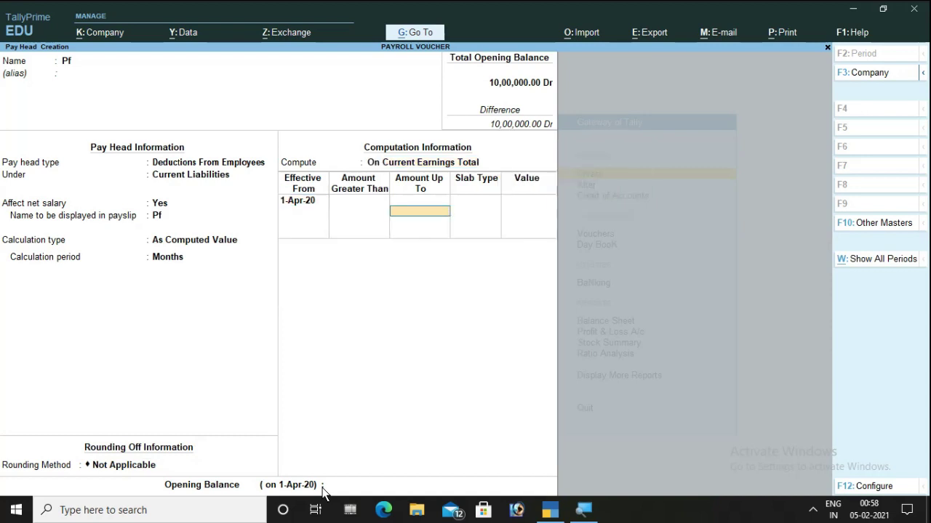
type("15000")
key("Return")
key("Return")
type("18")
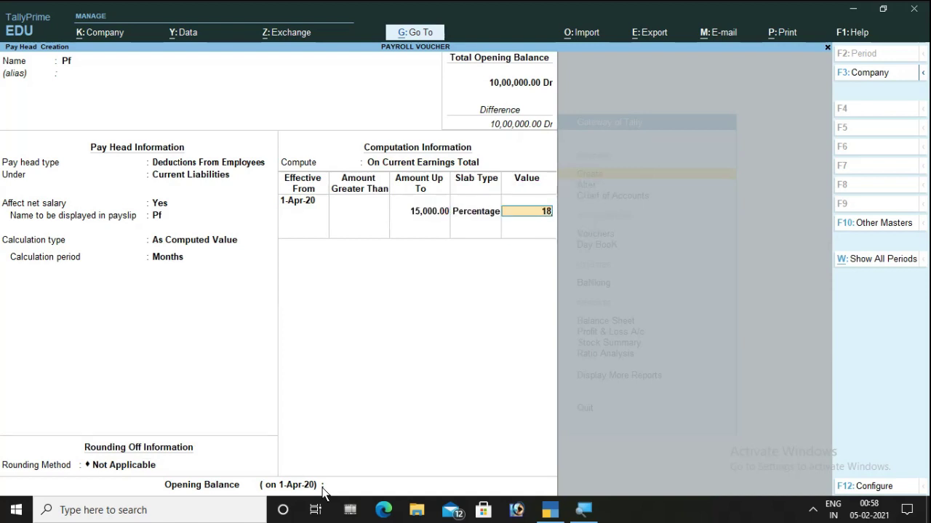
key("BackSpace")
key("BackSpace")
type("12")
key("Return")
key("Return")
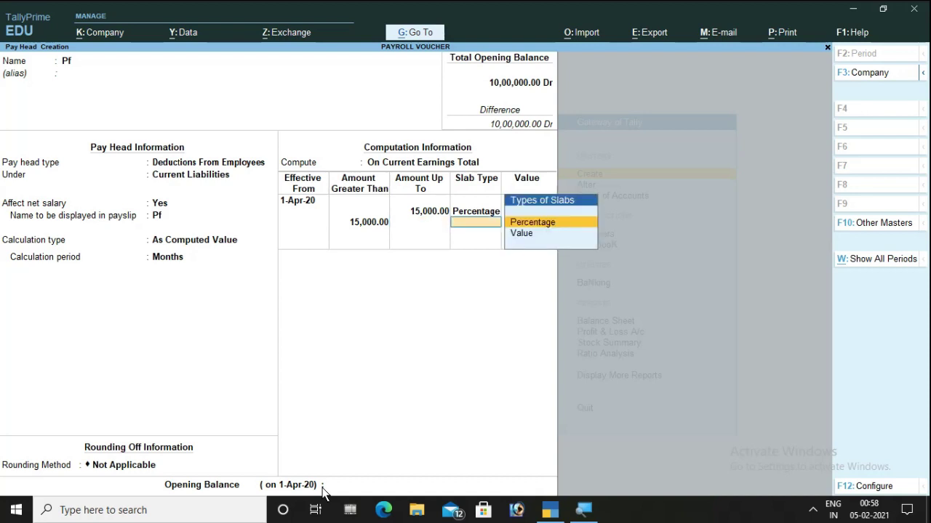
- Add a flat 1,800 value slab above 15,000, save Pf, and name the next pay head Pt
key("Down")
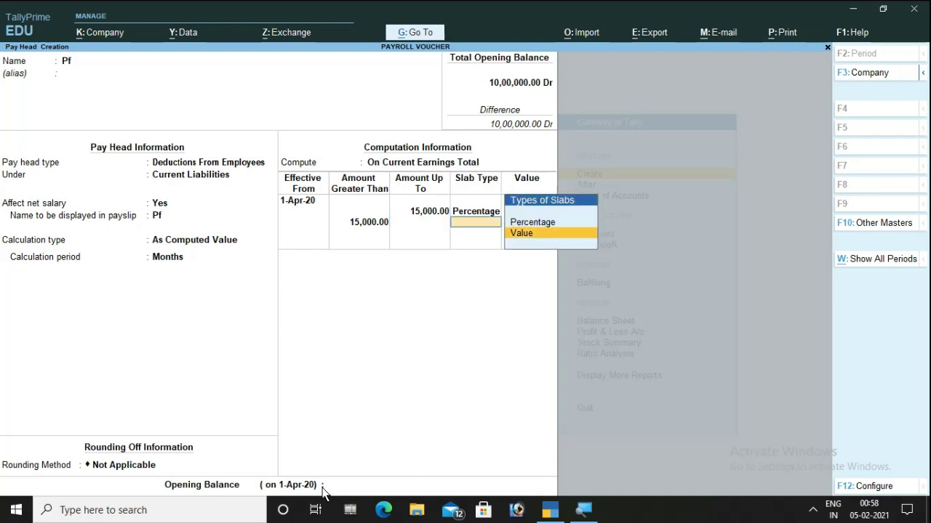
key("Return")
type("1")
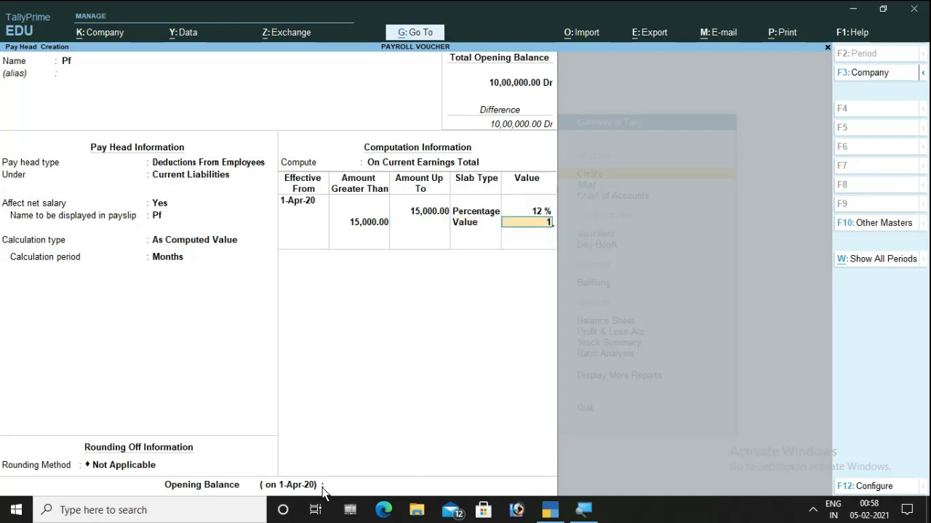
type("8000")
key("BackSpace")
key("Return")
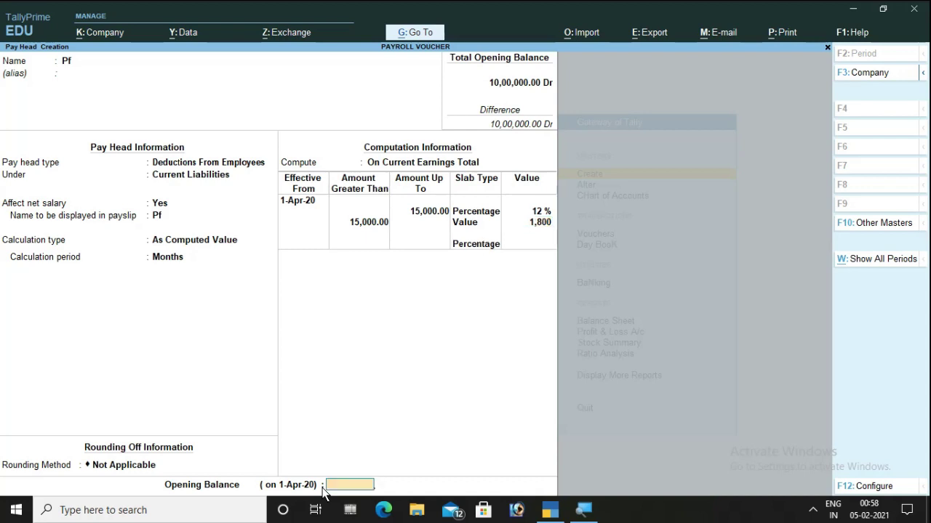
key("Return")
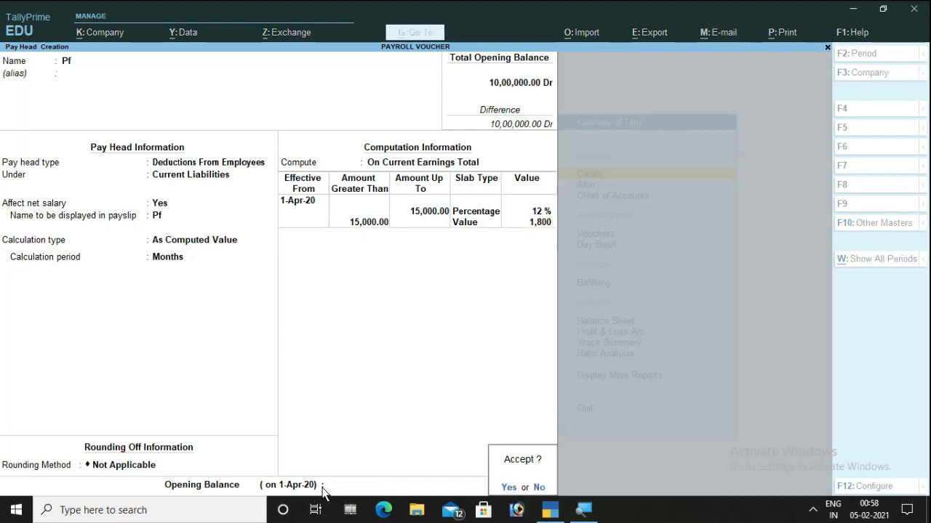
key("Return")
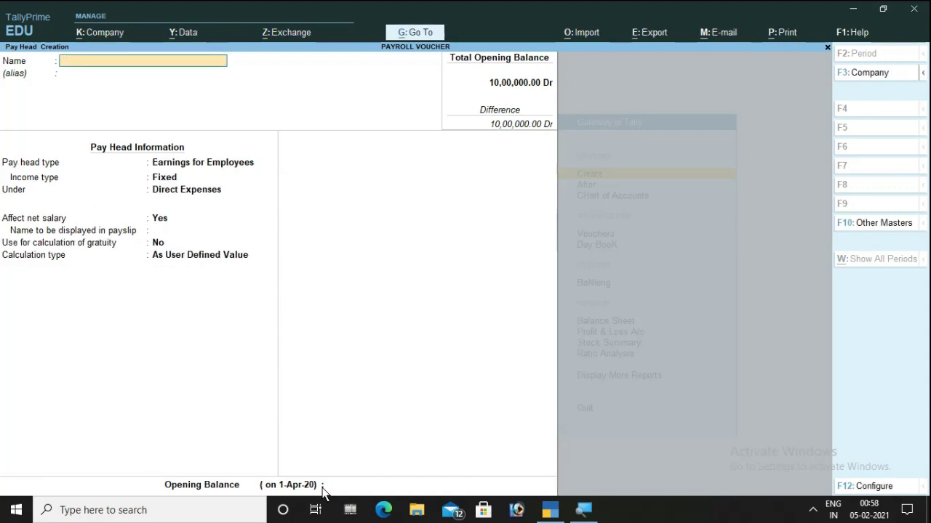
type("Pt")
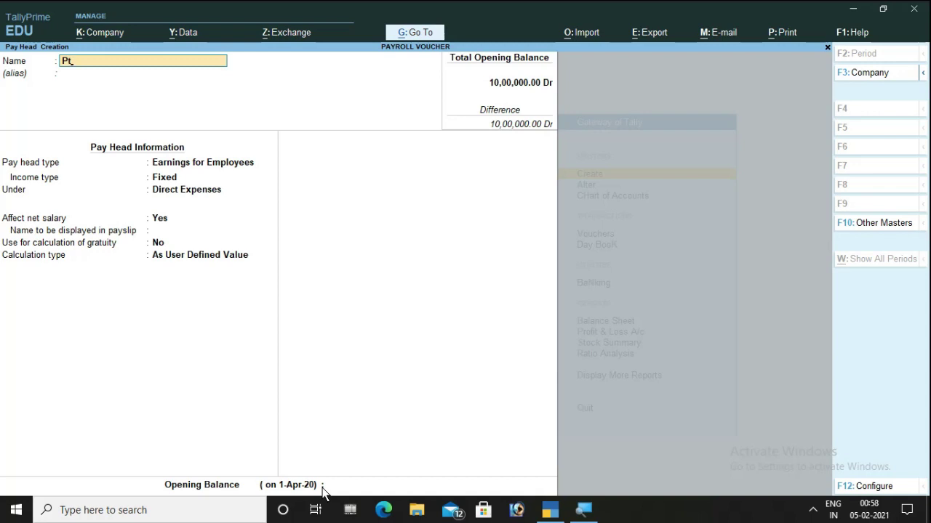
- Make Pt an Employees' Statutory Deductions pay head under Duties & Taxes
key("Return")
key("Return")
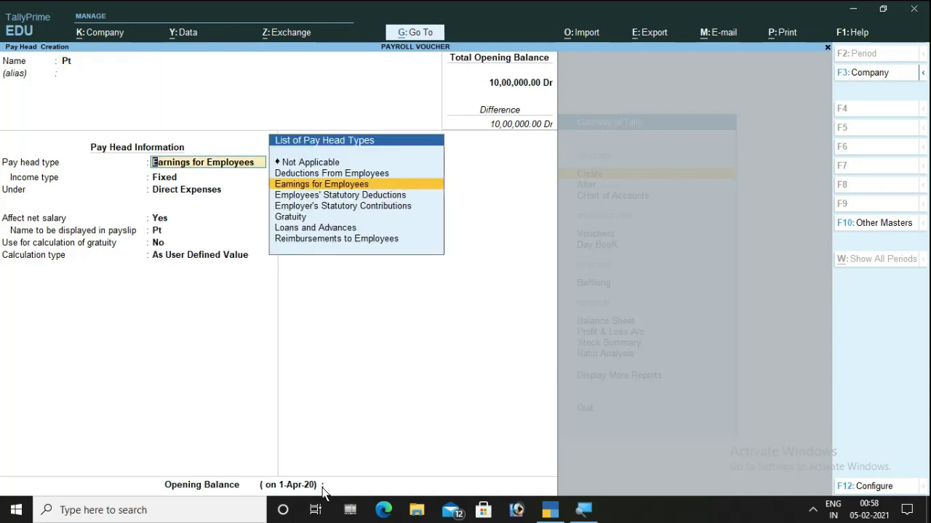
key("Down")
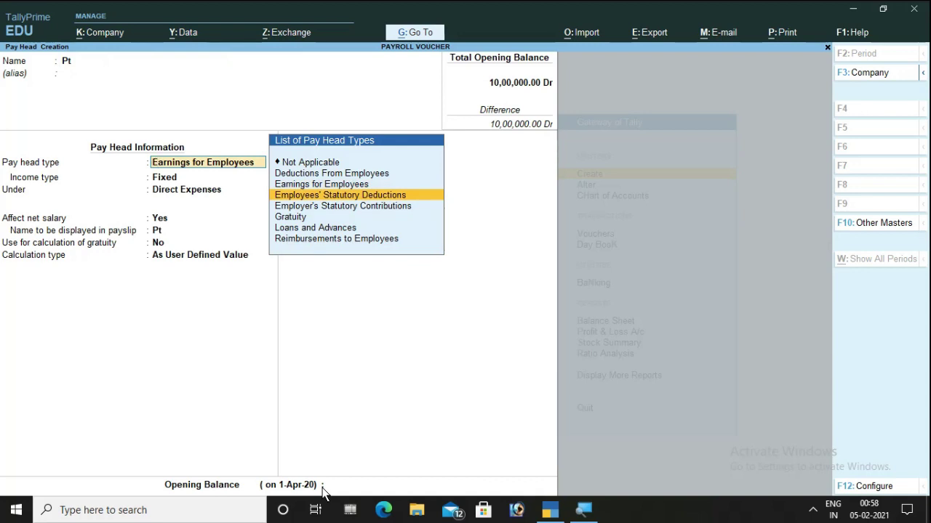
key("Return")
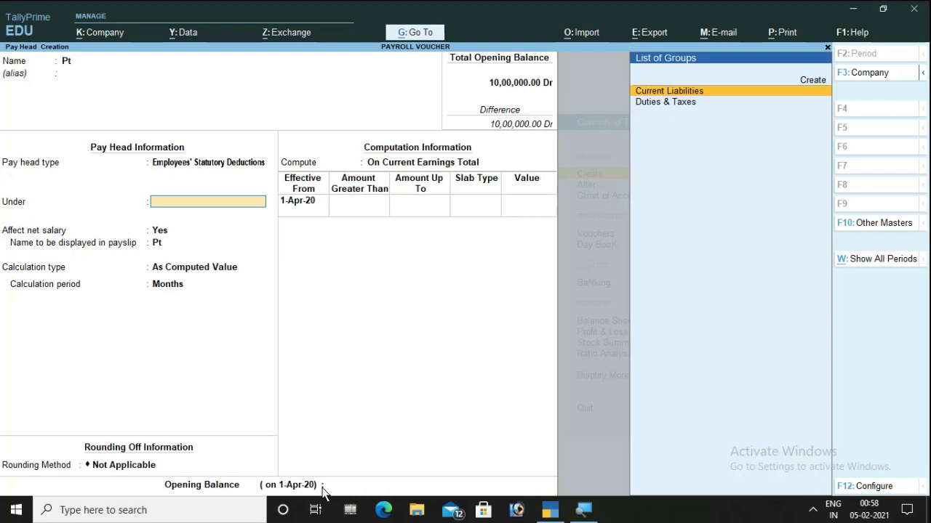
key("Down")
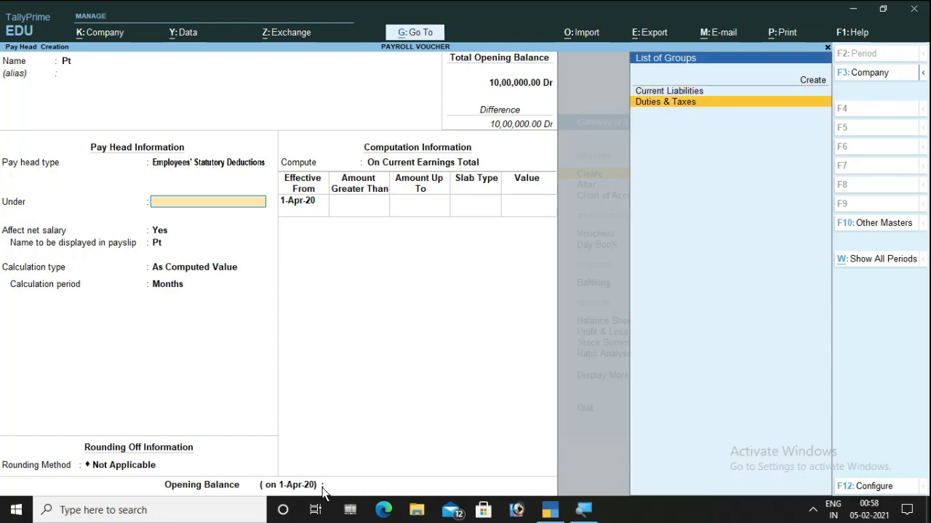
key("Return")
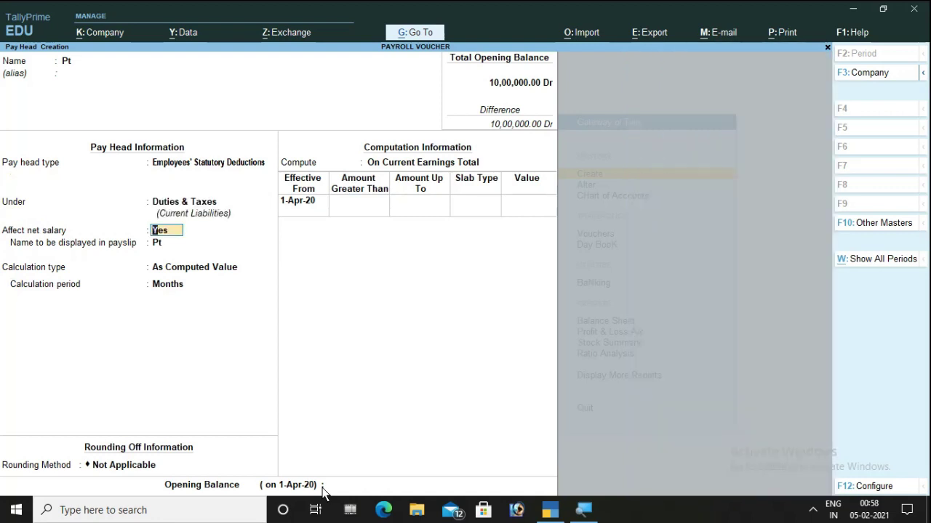
key("Return")
key("Return")
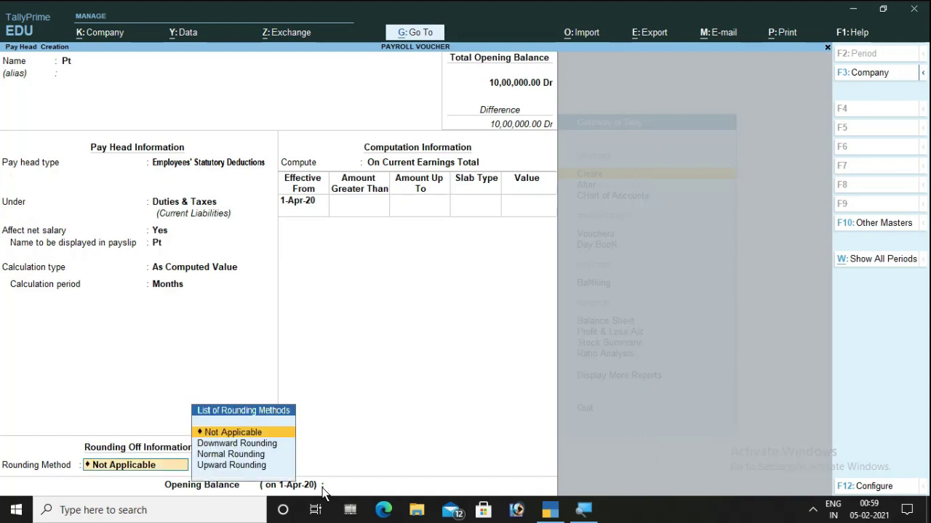
key("Return")
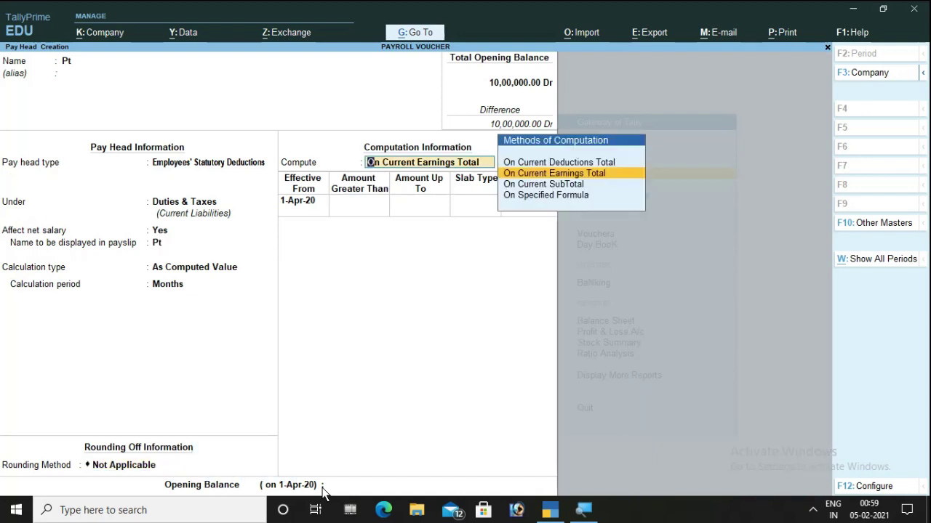
- Compute Pt on current earnings total, with a first slab up to 7,500 at value 0
key("Return")
key("Return")
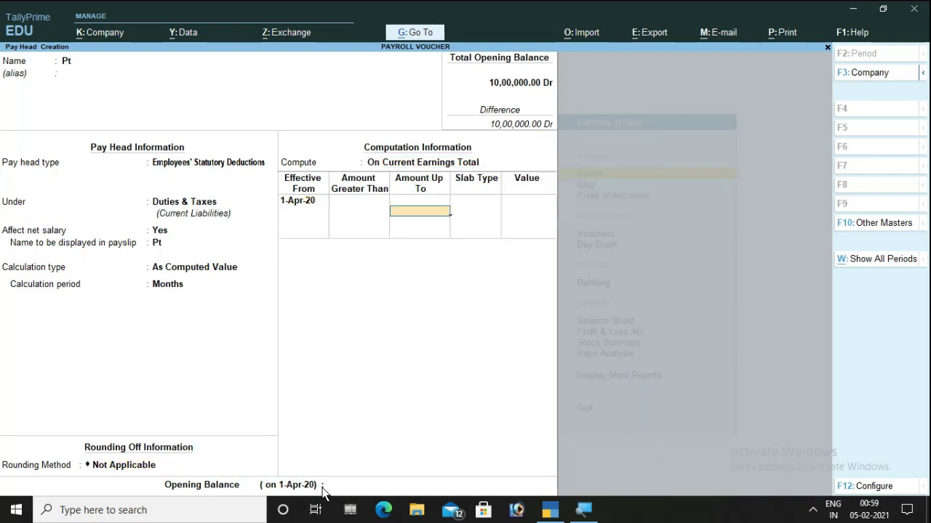
type("7500")
key("Return")
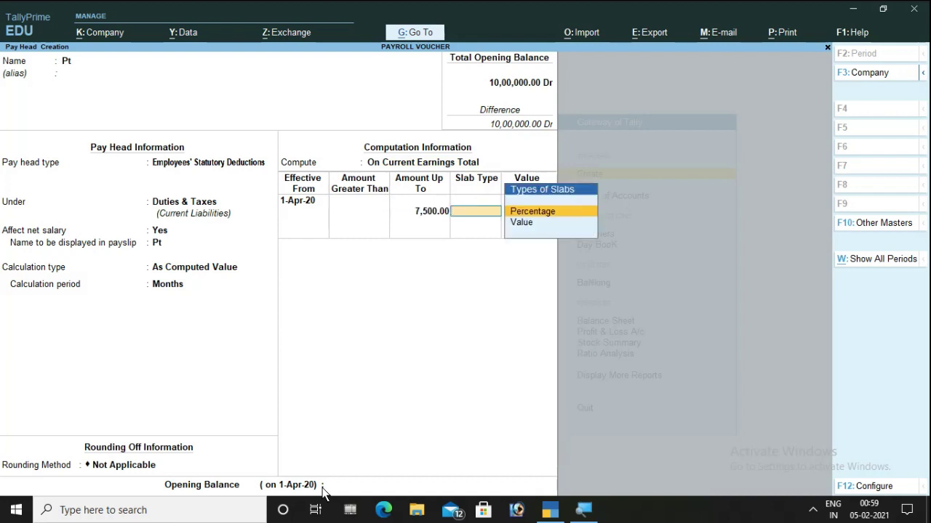
key("Down")
key("Return")
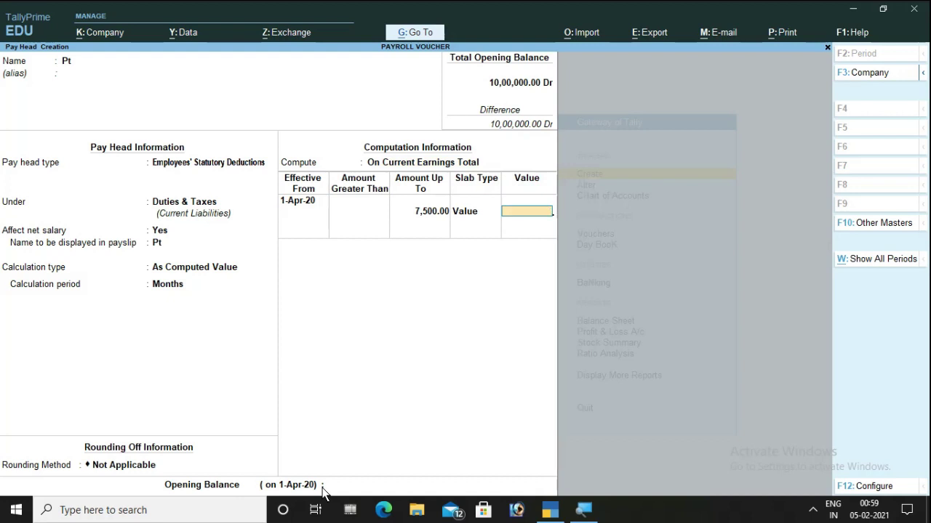
type("0")
key("Return")
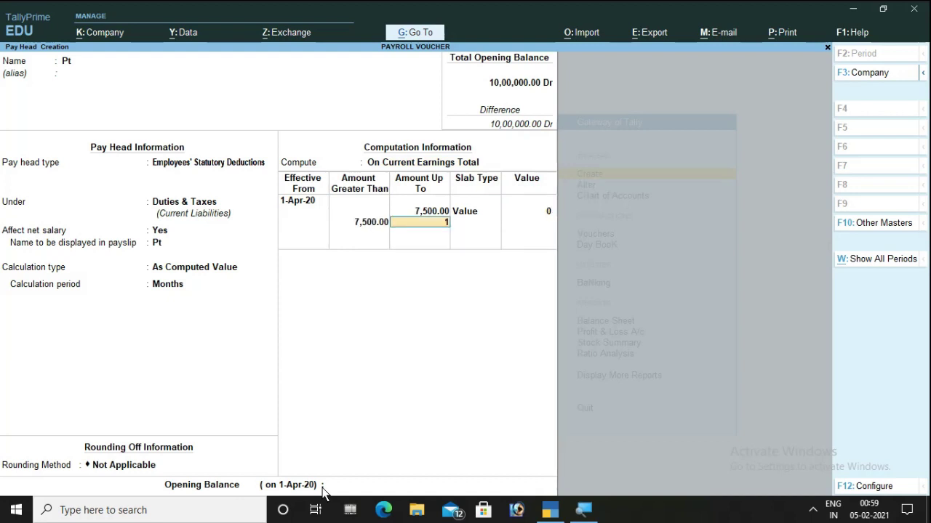
- Add slabs up to 10,000 at value 200 and above at 400, then save Pt
type("10000")
key("Return")
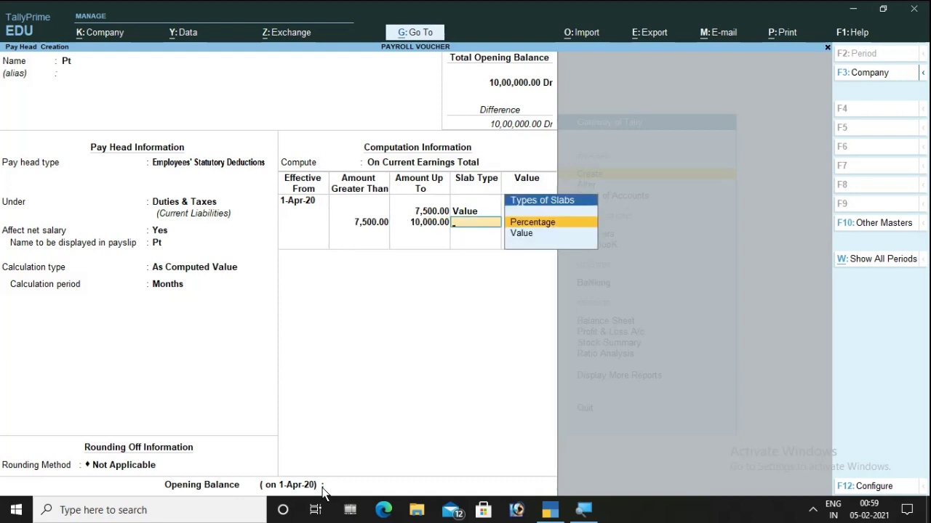
key("Down")
key("Return")
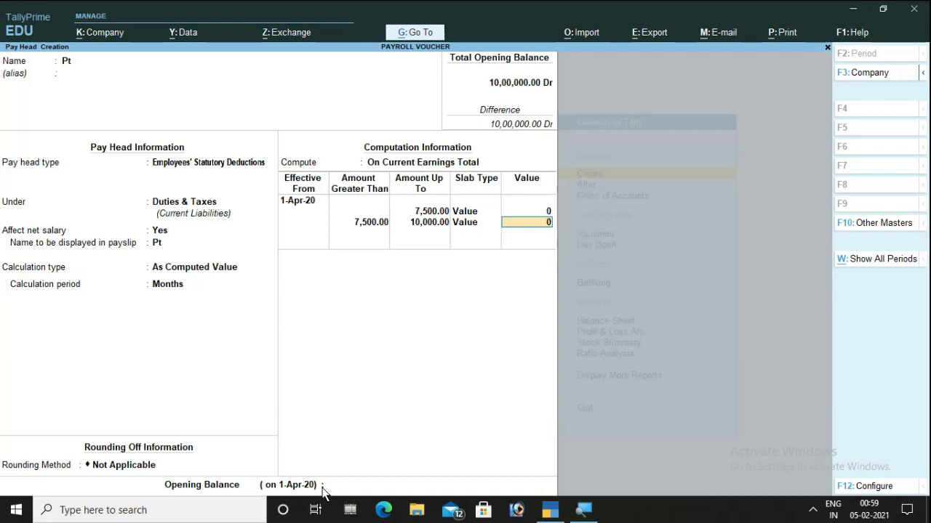
type("200")
key("Return")
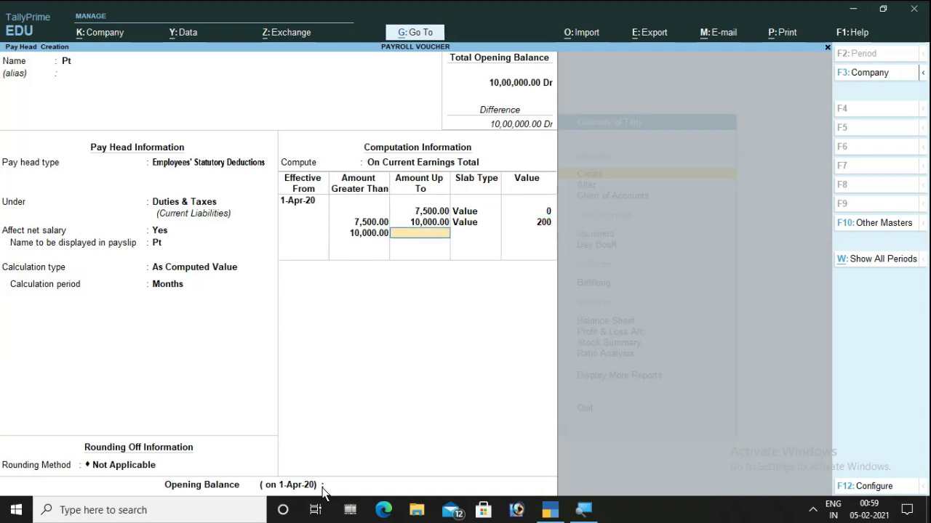
key("Return")
key("Down")
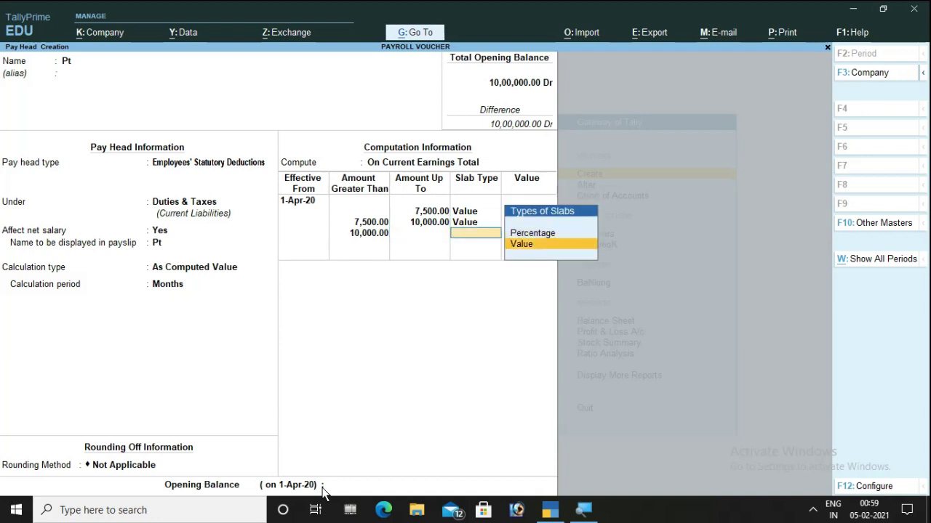
key("Return")
type("400")
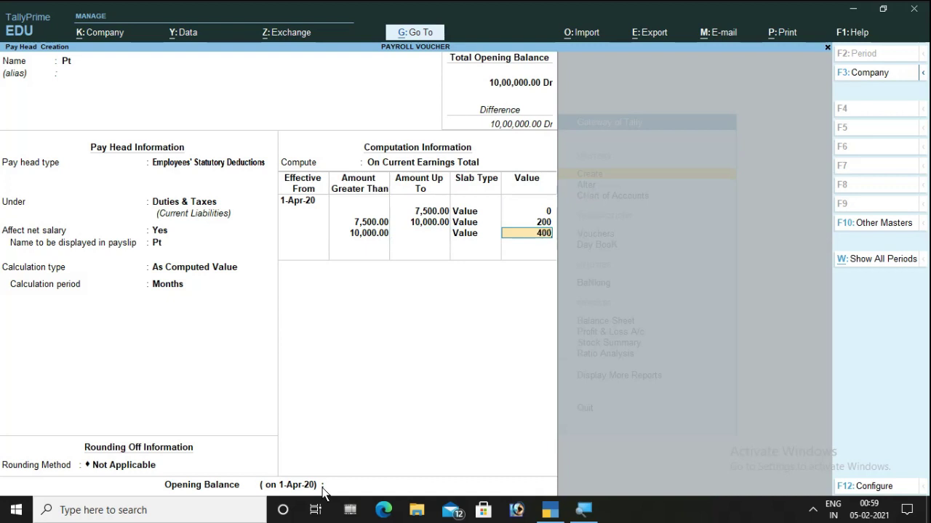
key("Return")
key("Return")
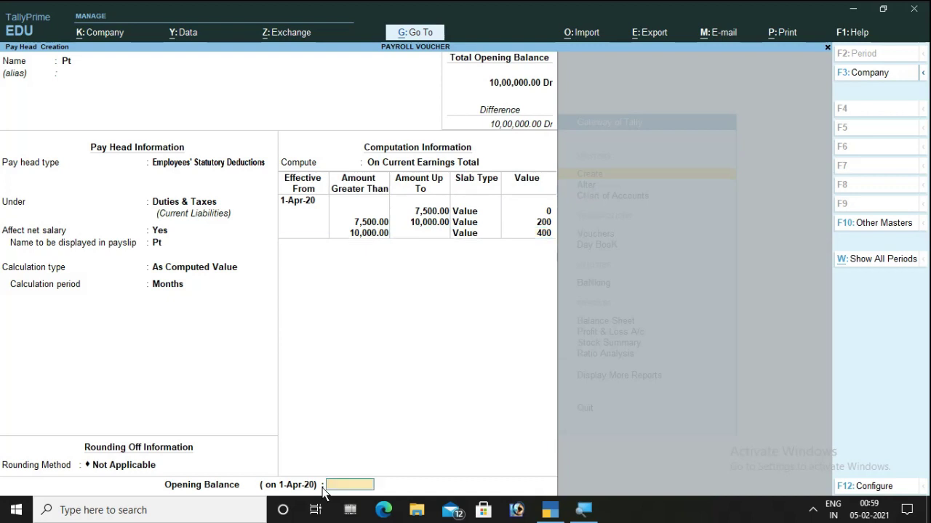
key("Return")
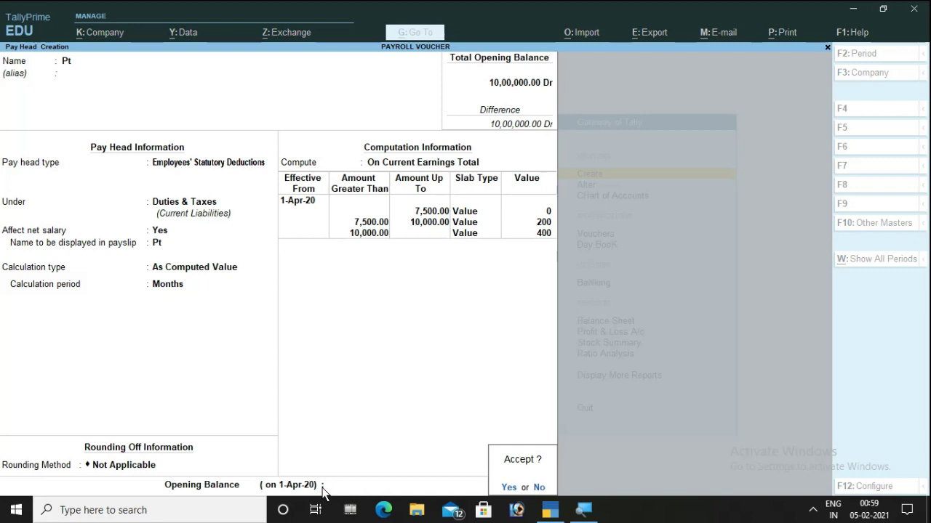
key("Return")
- Name the pay head Ot as a Fixed Earnings for Employees under Indirect Expenses
type("Ot")
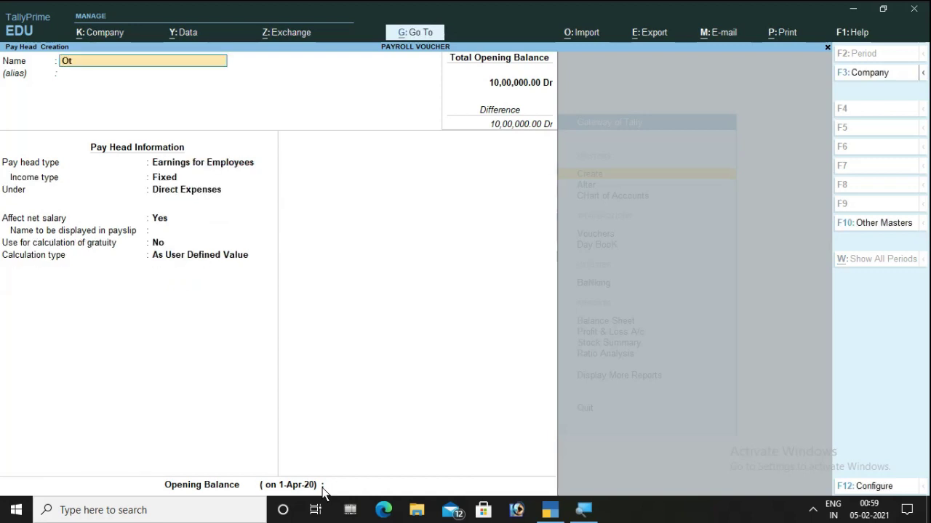
key("Return")
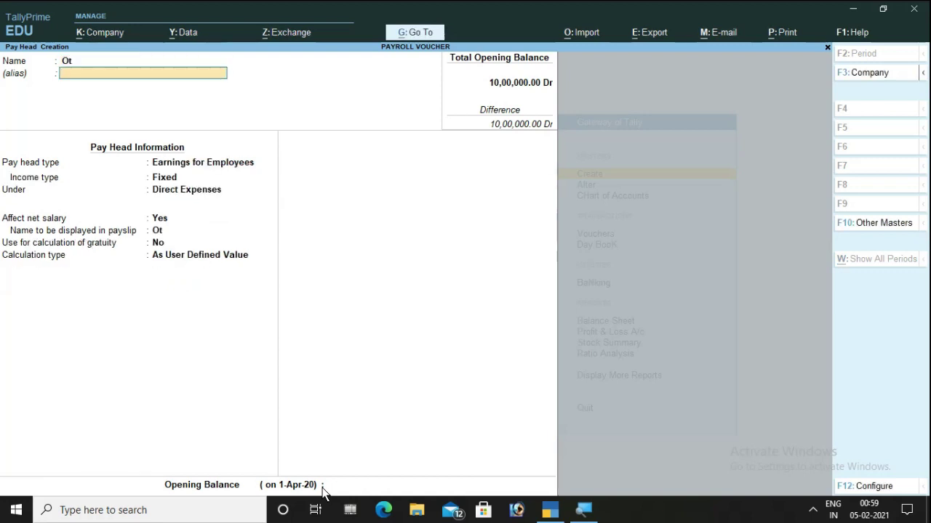
key("Return")
key("Return")
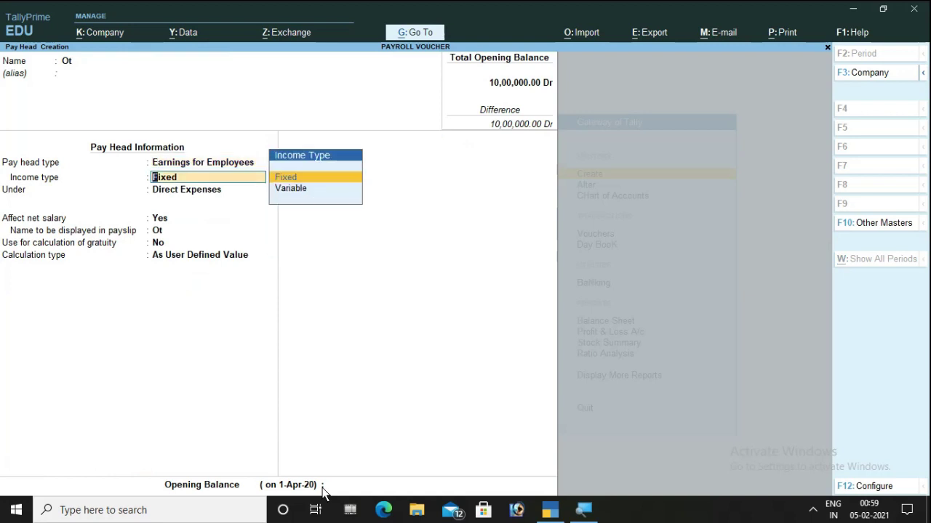
key("Return")
key("Down")
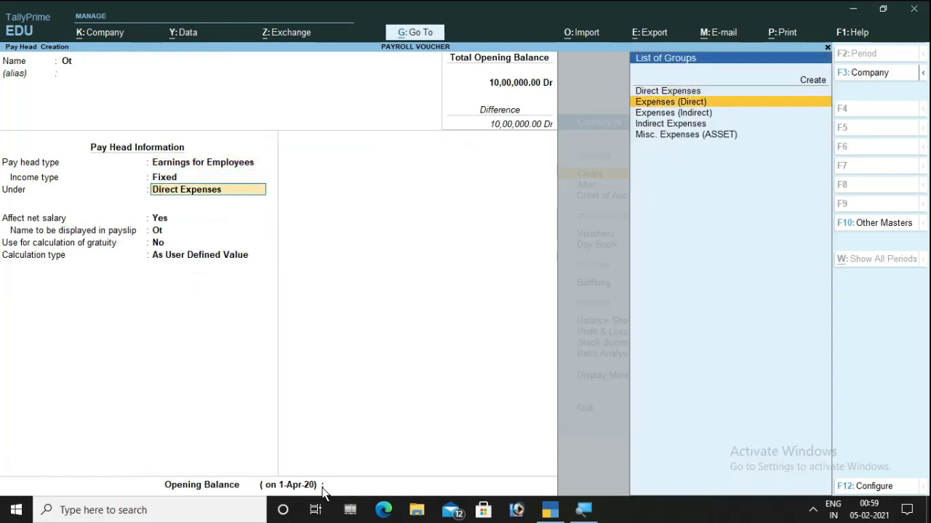
key("Down")
key("Down")
key("Return")
key("Return")
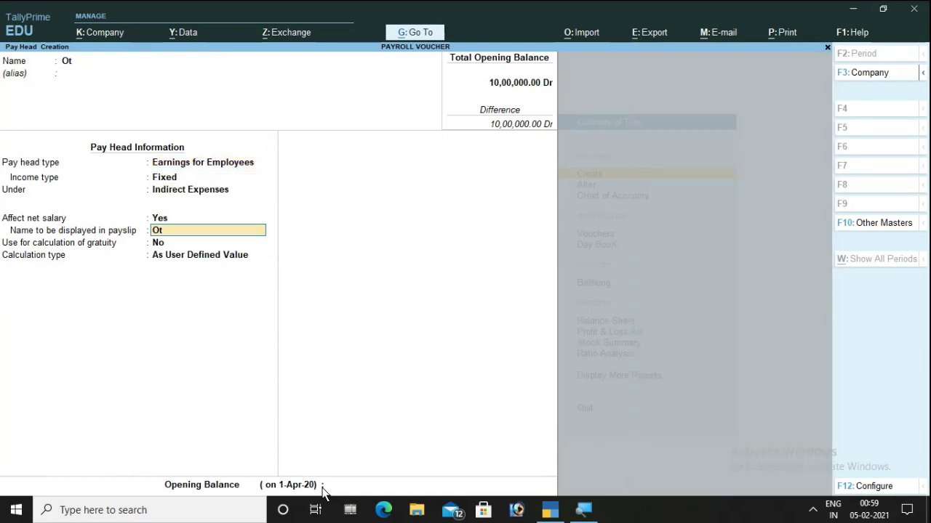
key("Return")
key("Return")
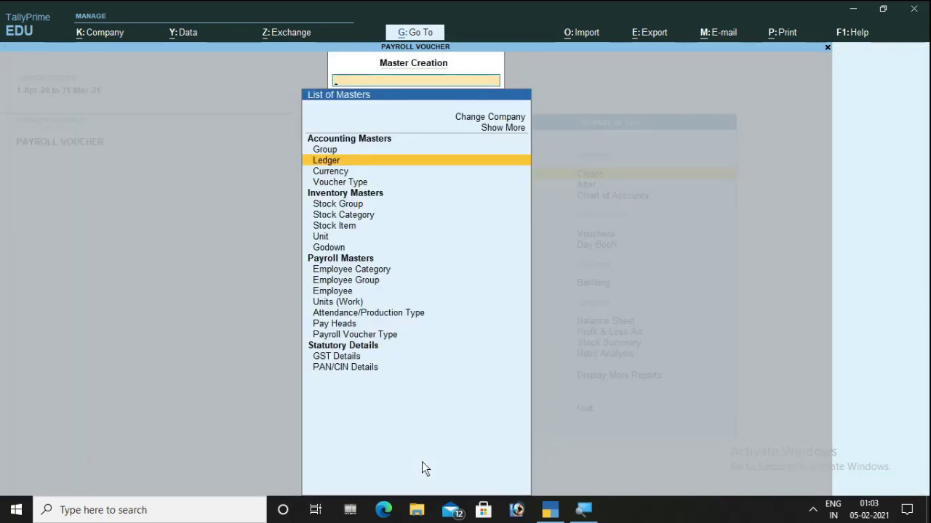
- Alter masters with inactive types shown, choose Define Salary, and select the Sales employee
key("Escape")
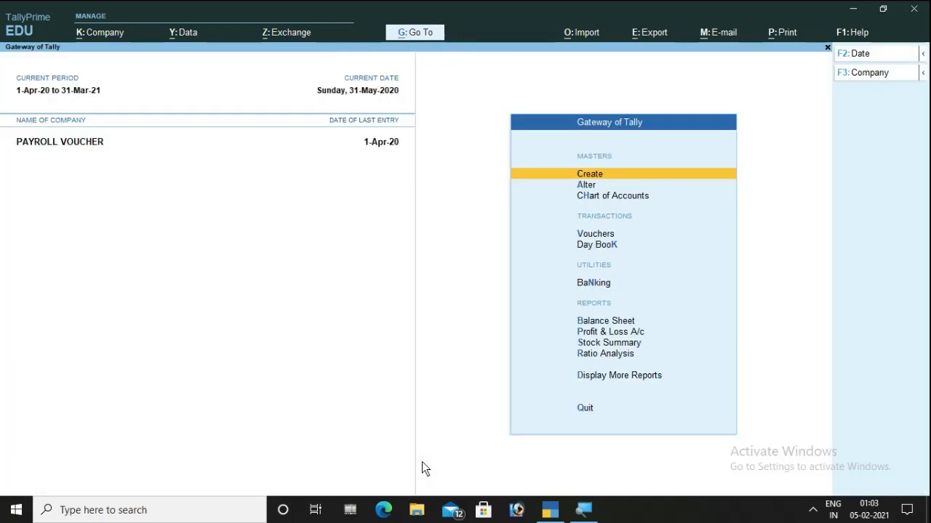
key("Down")
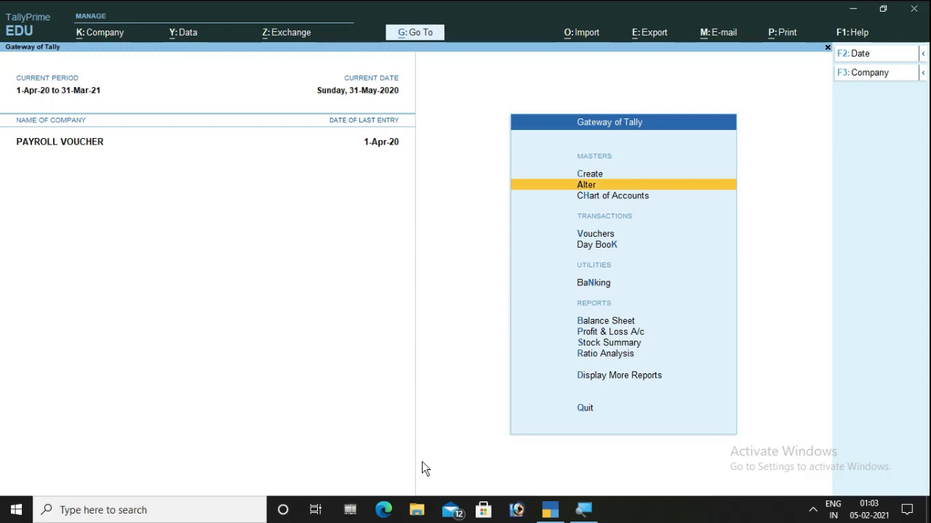
key("Return")
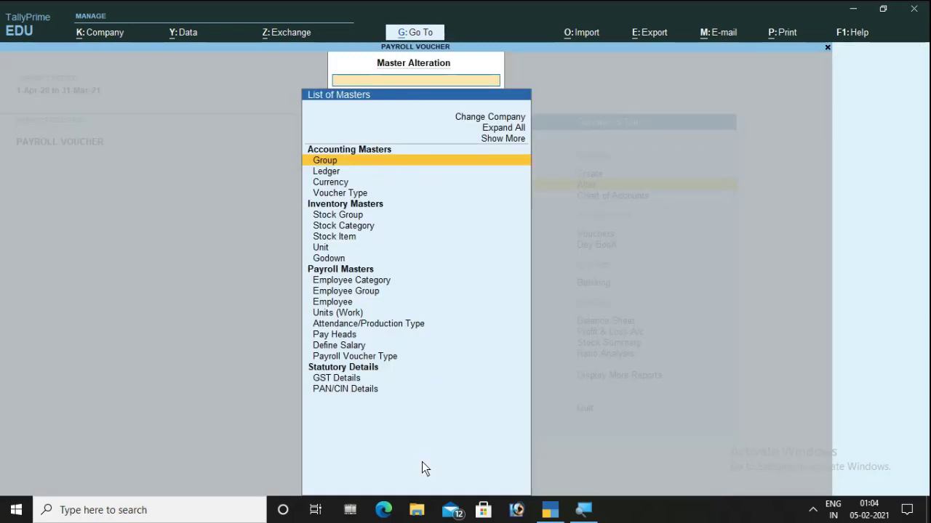
key("Up")
key("Up")
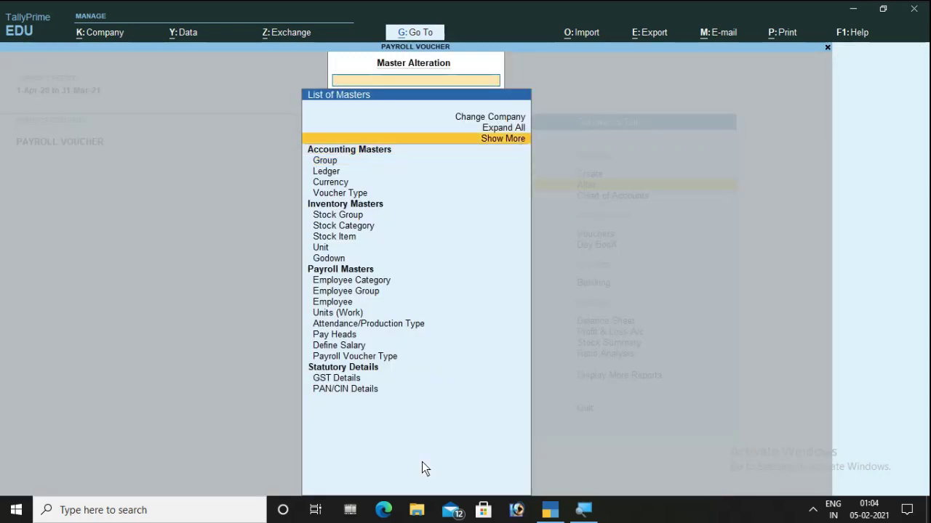
key("Return")
key("Down")
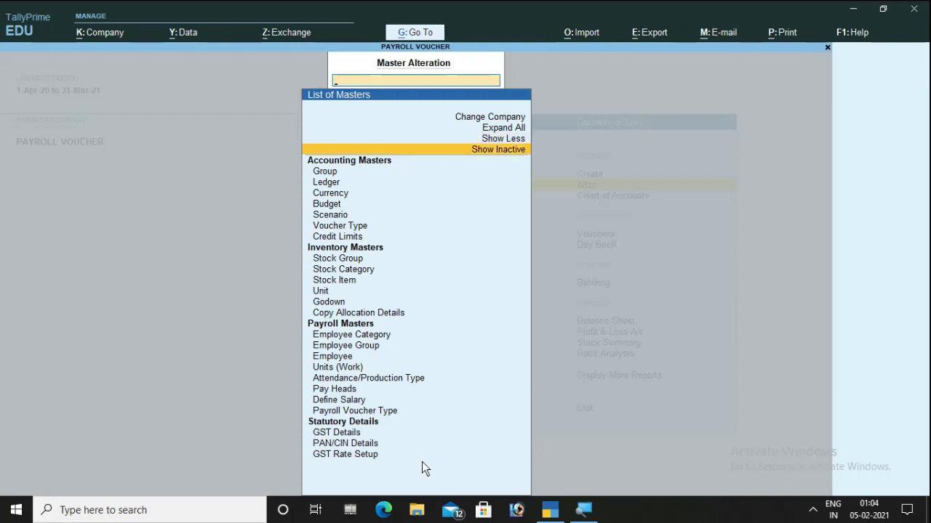
key("Return")
key("Down")
key("Down")
key("Down")
key("Down")
key("Down")
key("Down")
key("Down")
key("Down")
key("Down")
key("Down")
key("Down")
key("Down")
key("Down")
key("Down")
key("Down")
key("Down")
key("Down")
key("Down")
key("Down")
key("Down")
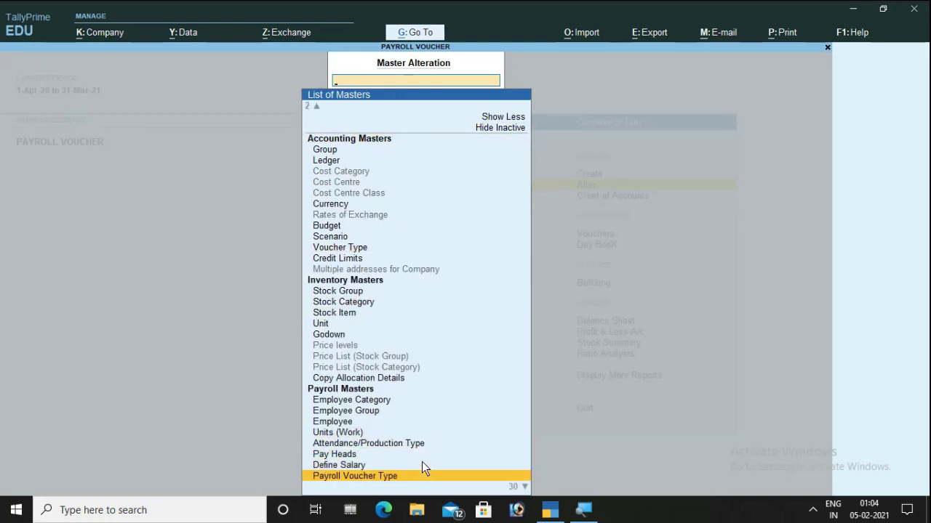
key("Up")
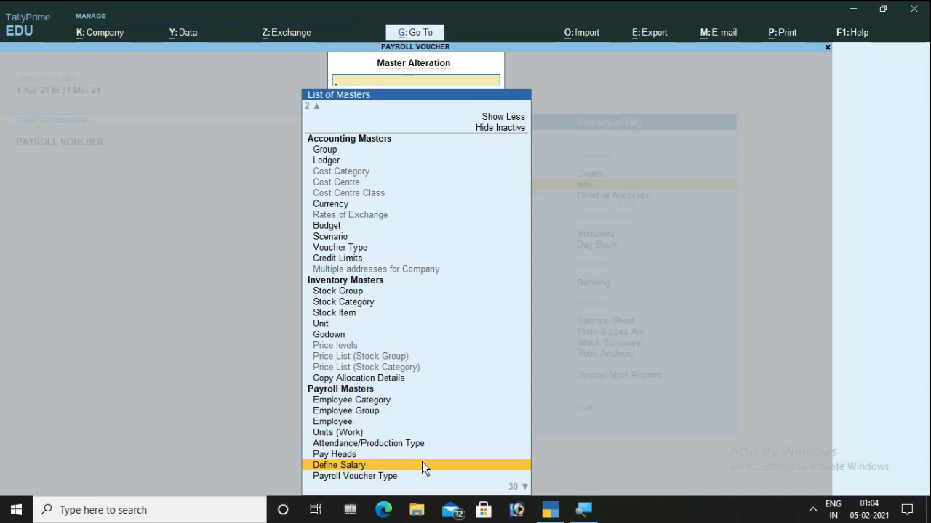
key("Return")
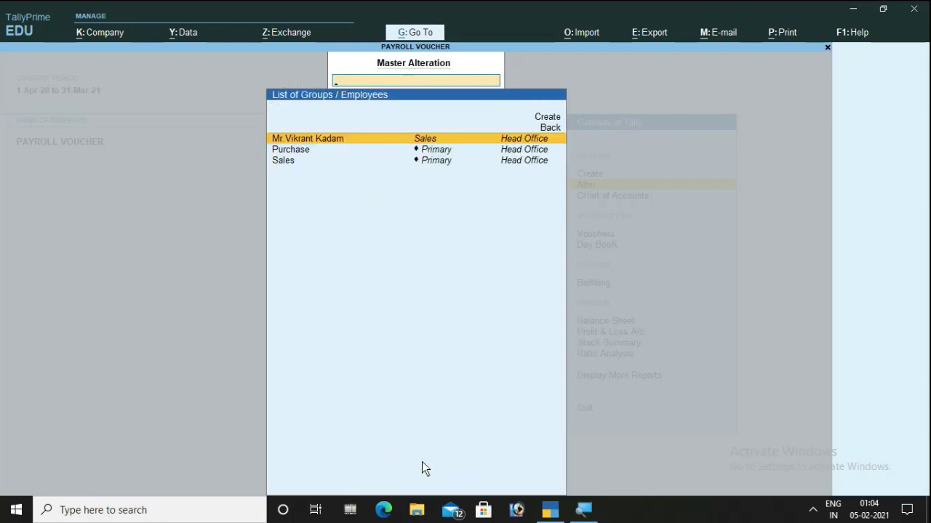
key("Return")
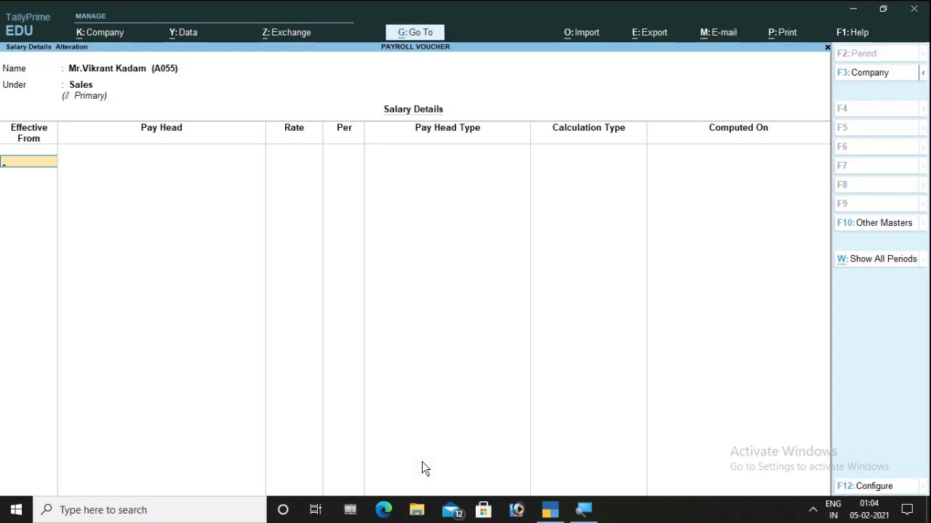
- From 1-Apr-20, add Basic Salary at 35,000 monthly, Hra, and Ta at 1,800
type("1")
key("Return")
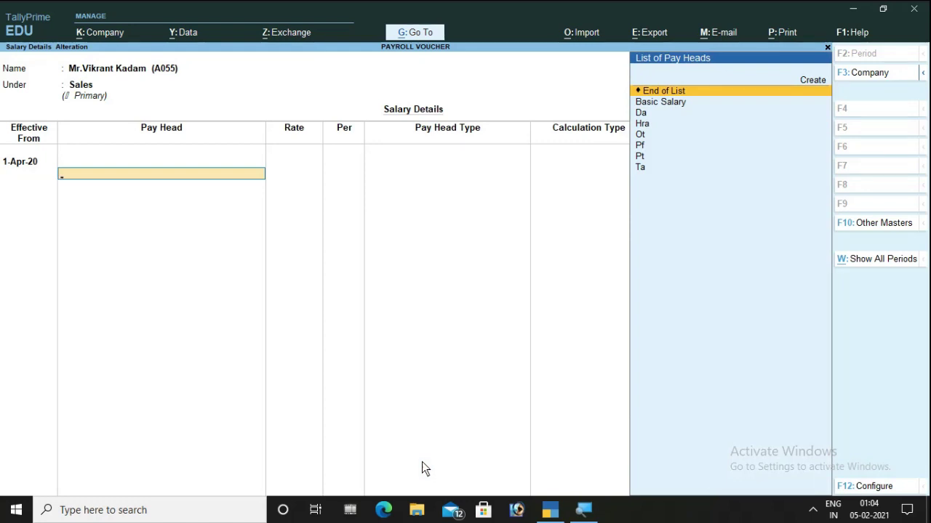
key("Down")
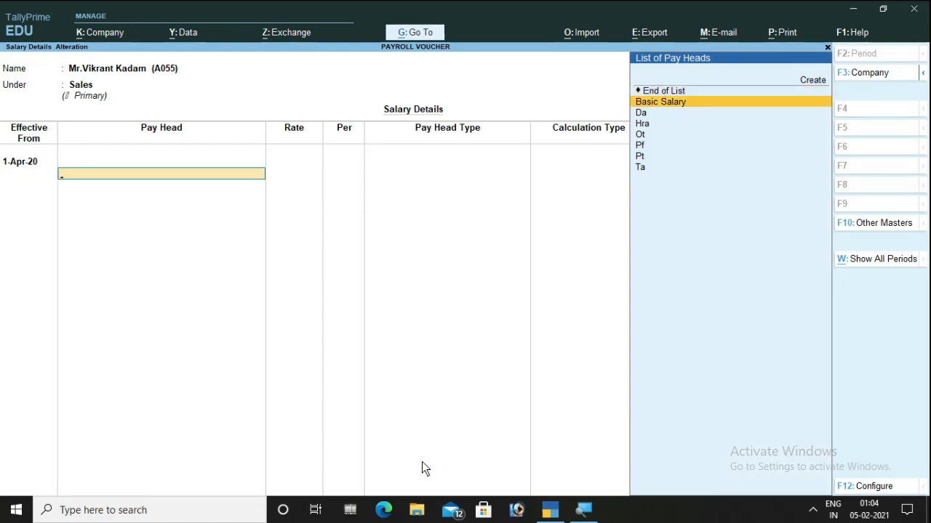
key("Return")
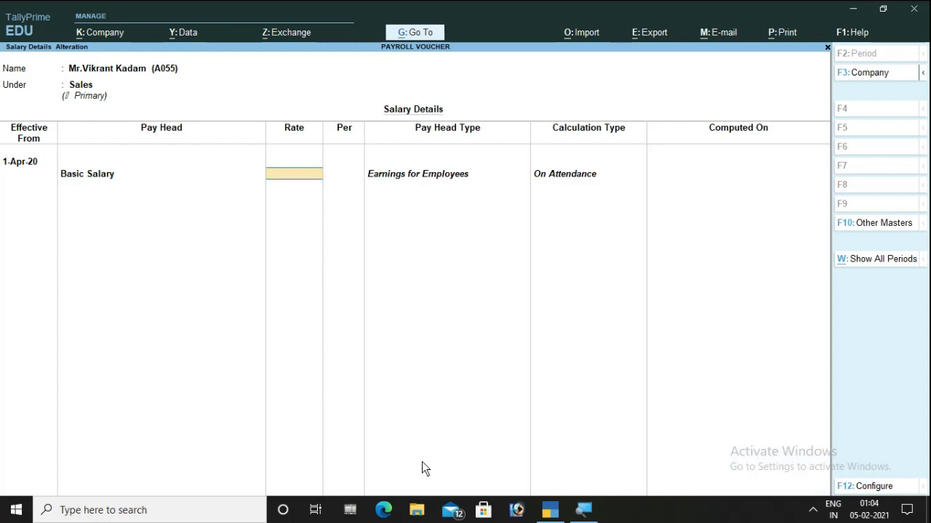
type("35000")
key("Return")
key("Down")
key("Down")
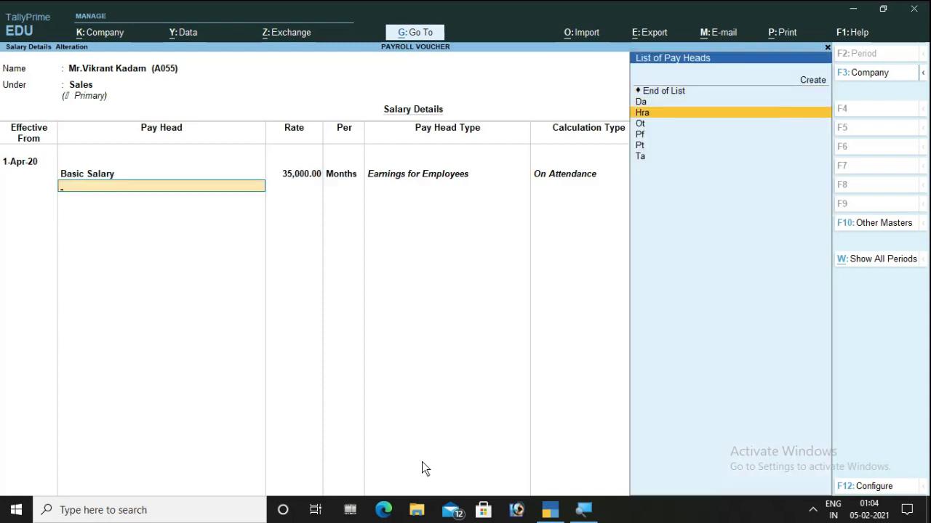
key("Return")
key("Down")
key("Down")
key("Down")
key("Down")
key("Down")
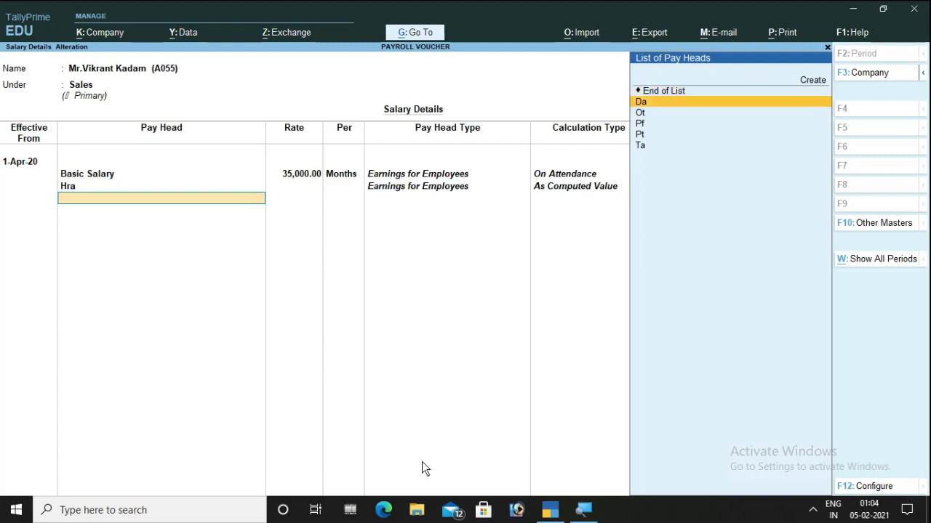
key("Return")
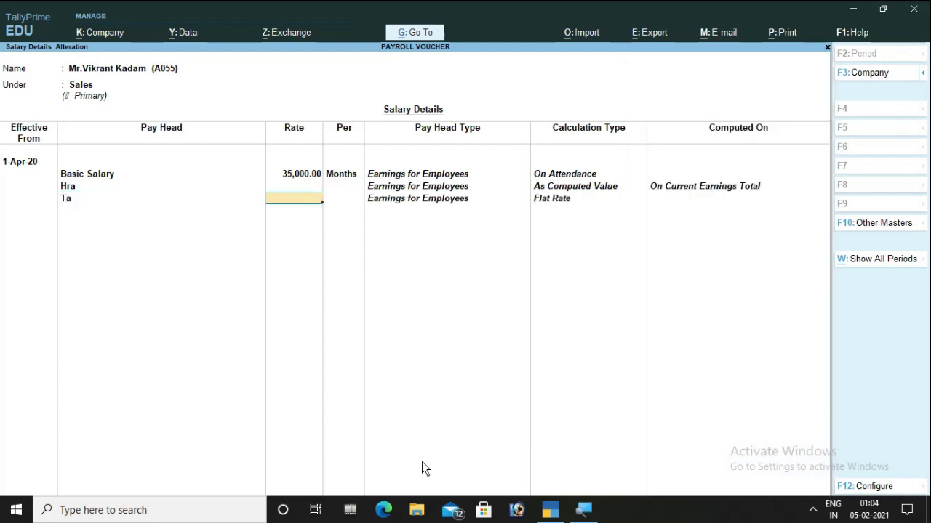
type("1800")
key("Return")
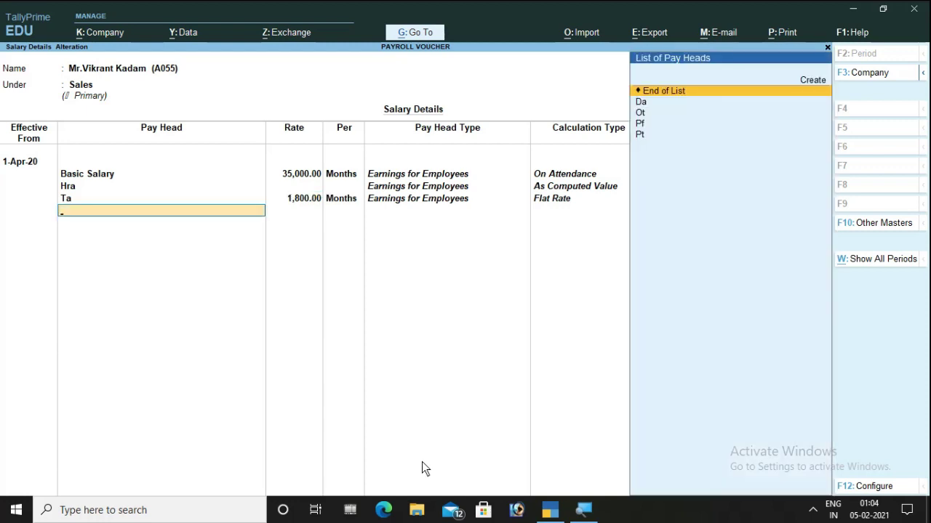
- Add Ot at 120 per hour, then Da, Pf and Pt, declining the accept prompt
key("Down")
key("Down")
key("Return")
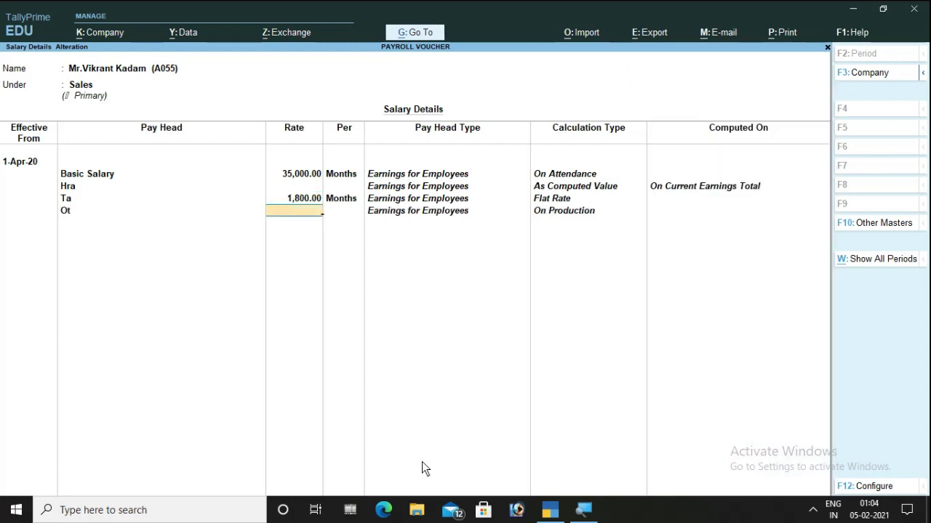
type("120")
key("Return")
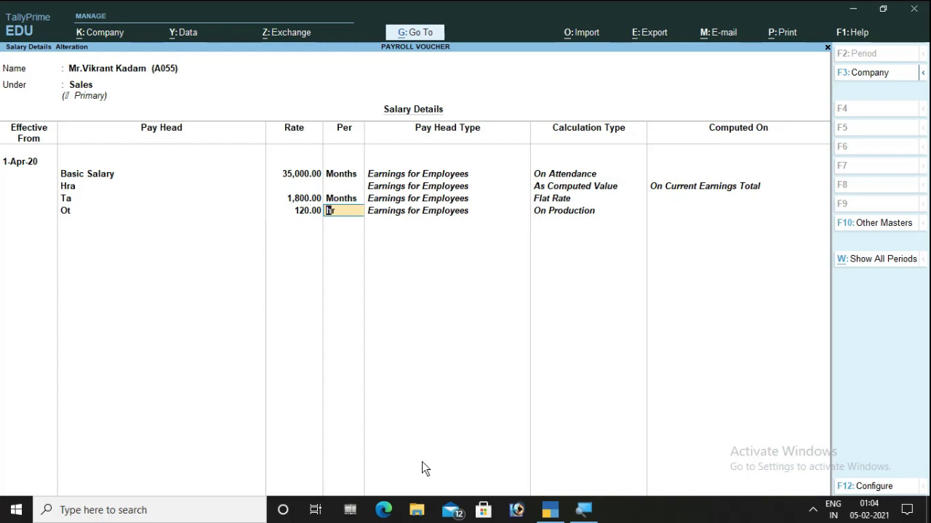
key("Return")
key("Down")
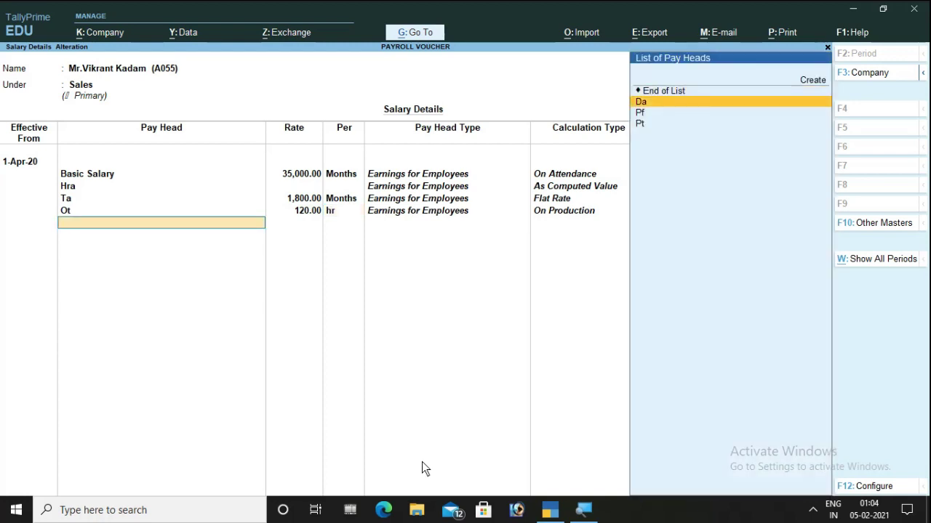
key("Return")
key("Down")
key("Return")
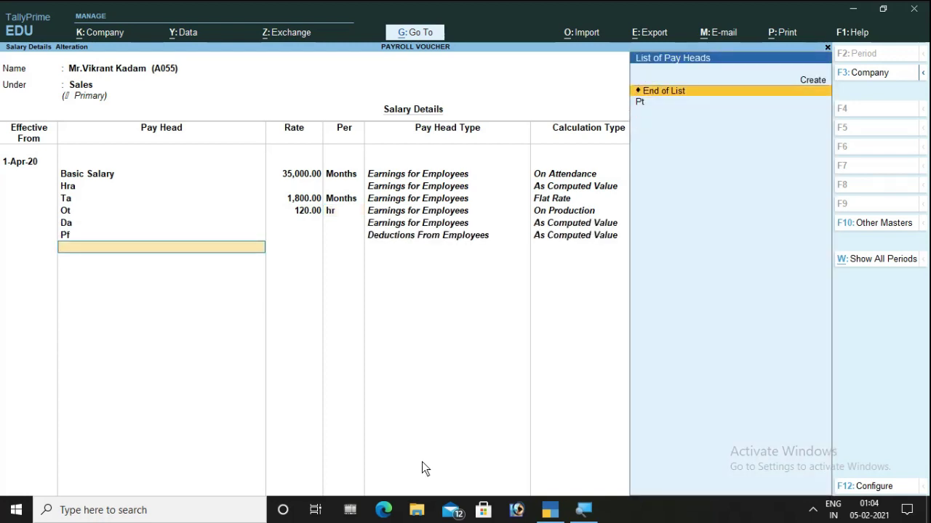
key("Down")
key("Return")
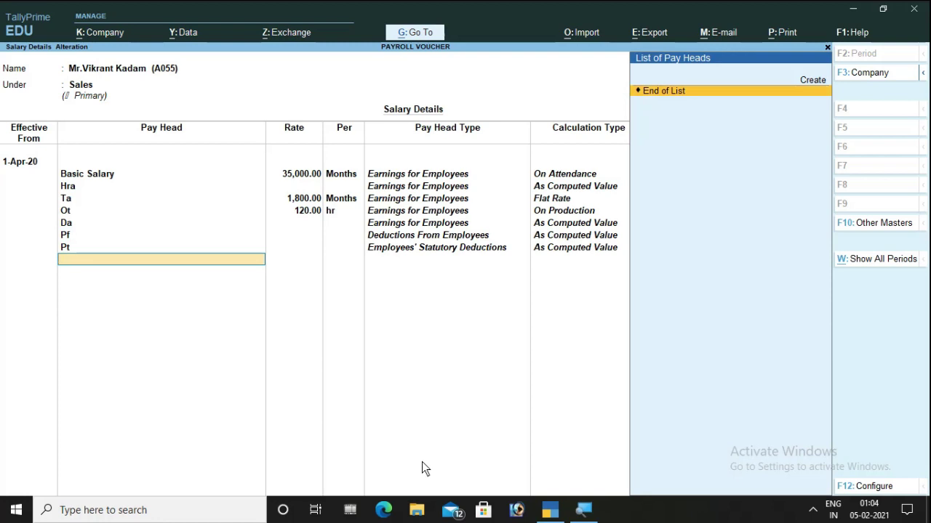
key("Return")
key("Return")
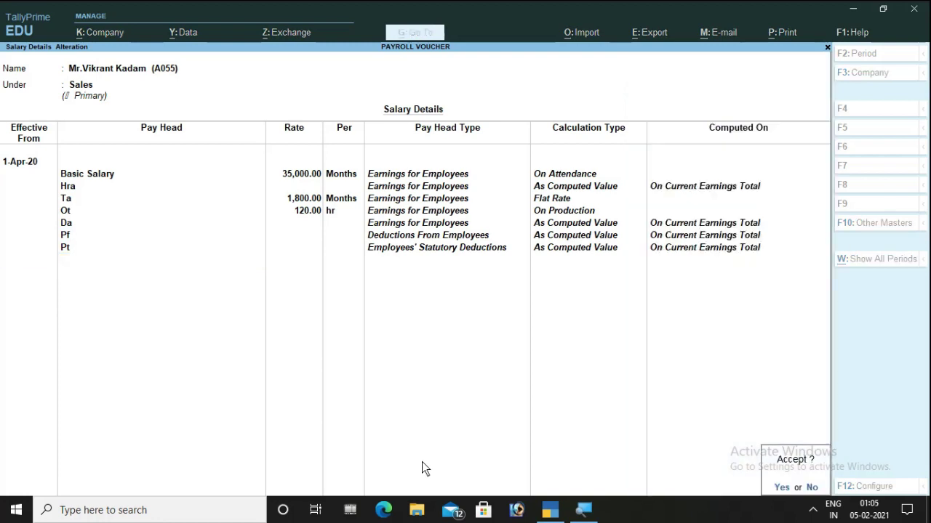
key("n")
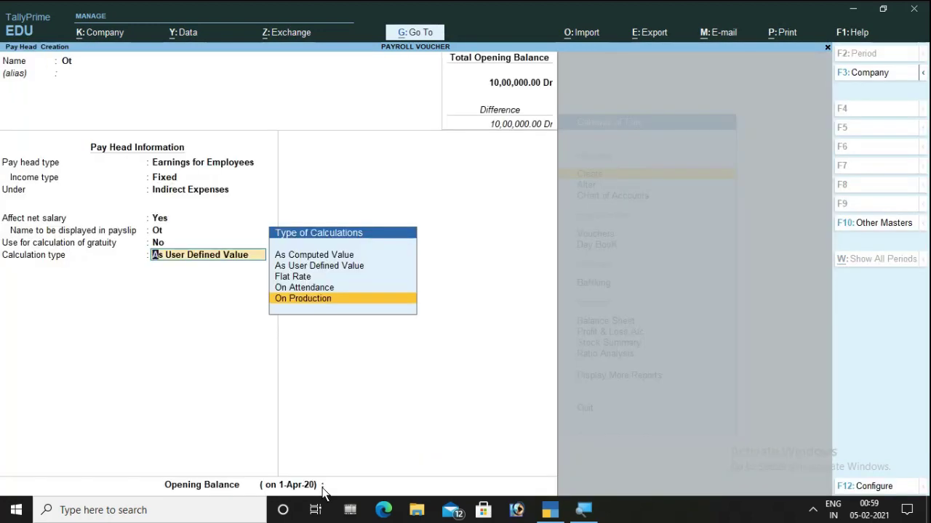
- Save Ot with On Production calculation and production type Ot, then quit the blank form
key("Return")
key("Return")
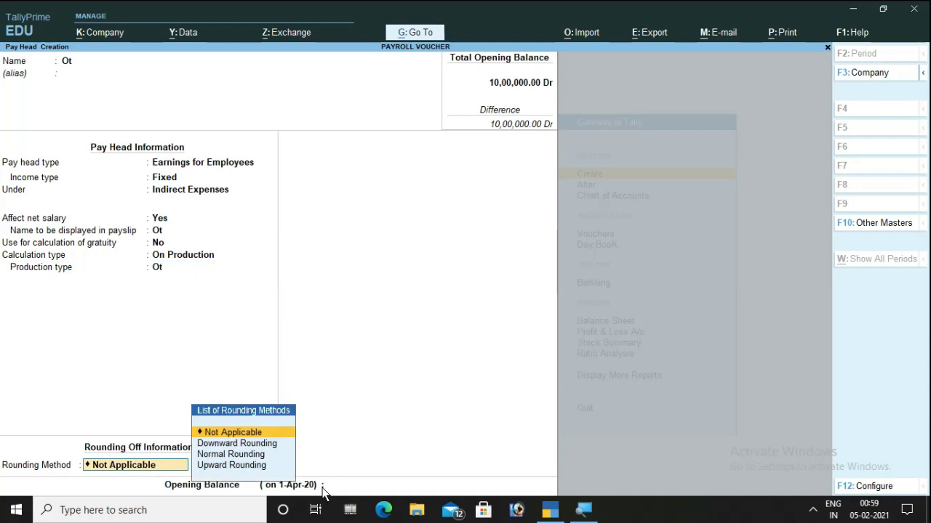
key("Return")
key("Return")
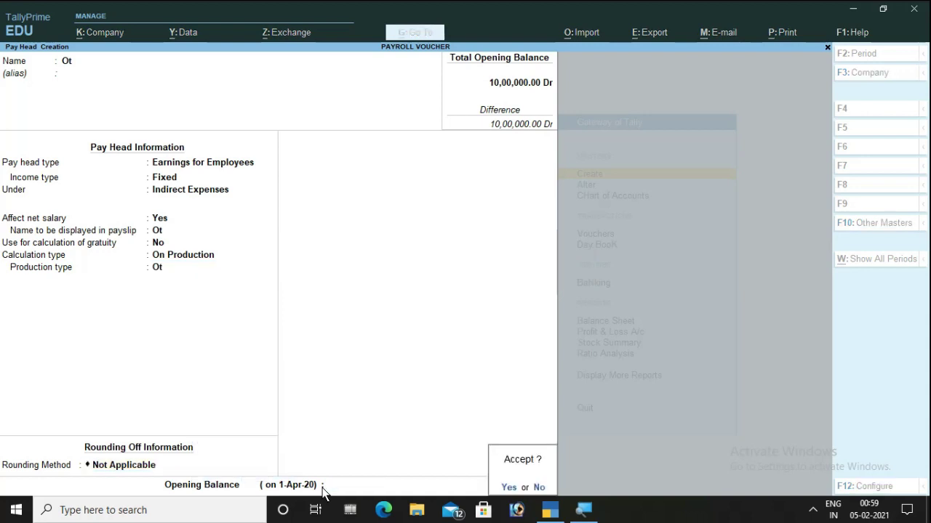
key("Return")
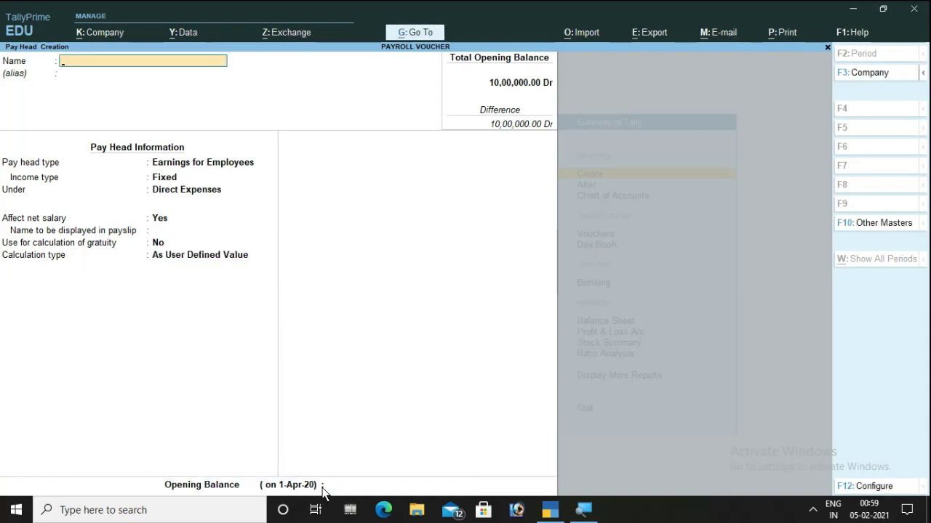
key("Escape")
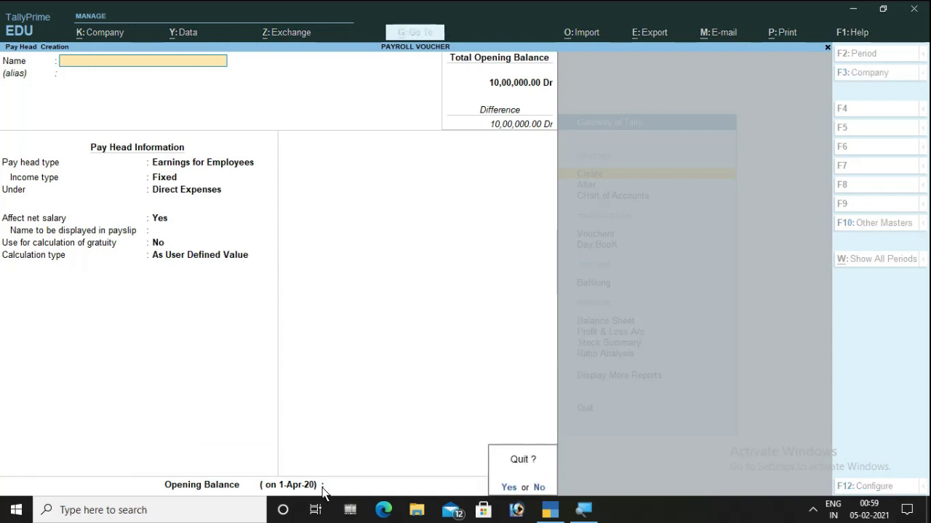
key("Return")
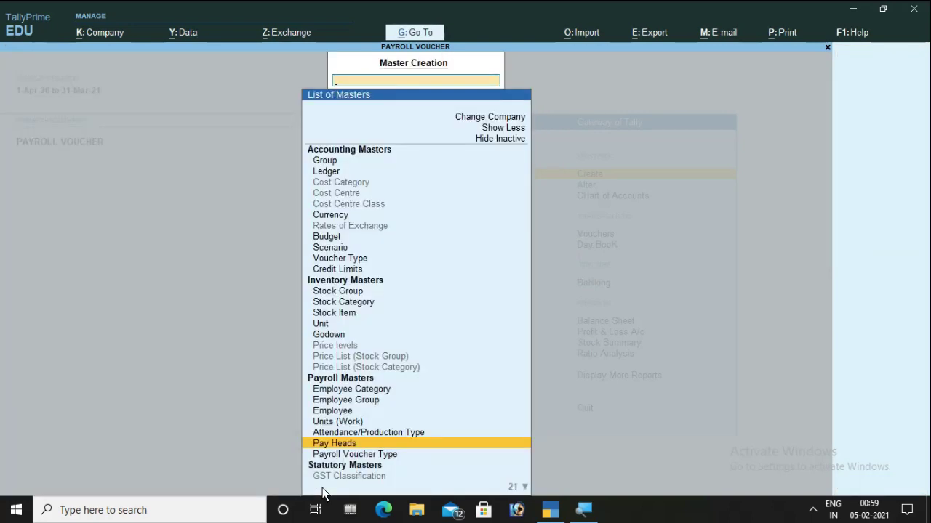
- Return to master creation and start a ledger named Icici Bank
key("Escape")
key("Down")
key("Down")
key("Down")
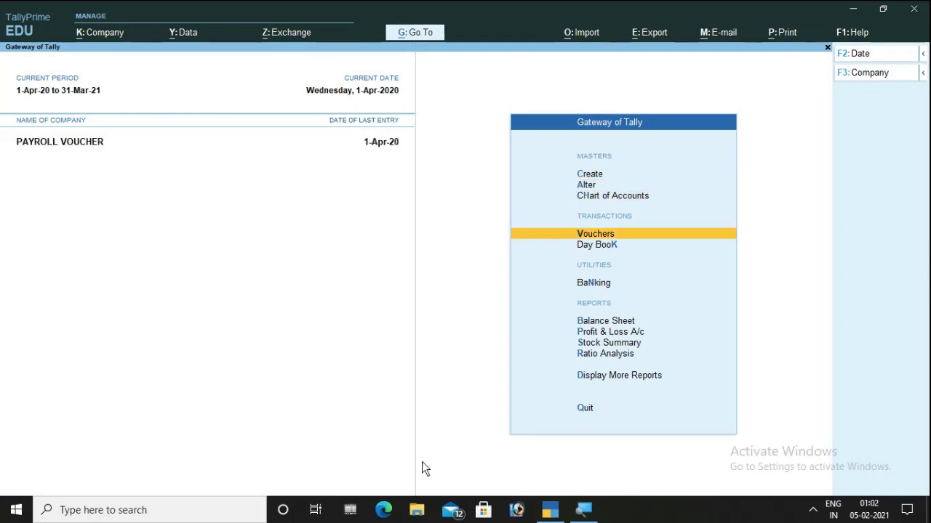
key("Up")
key("Up")
key("Up")
key("Return")
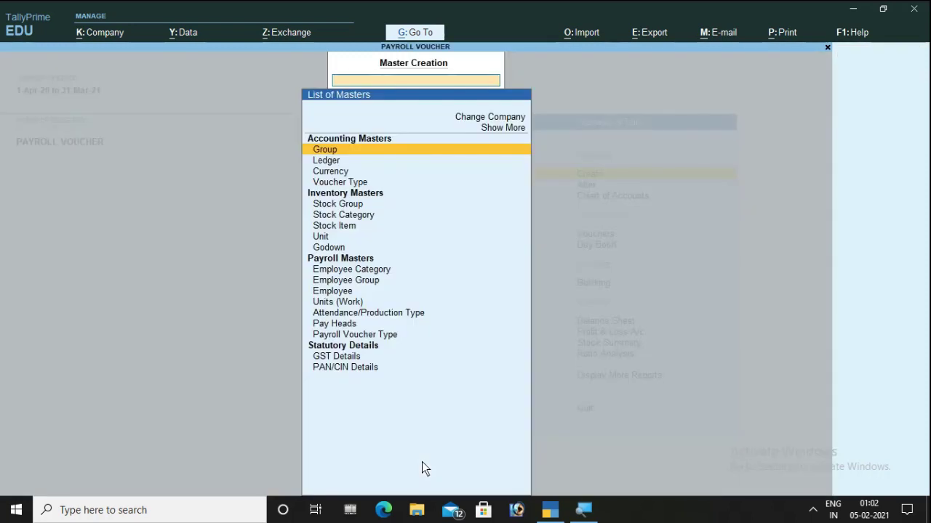
key("Down")
key("Return")
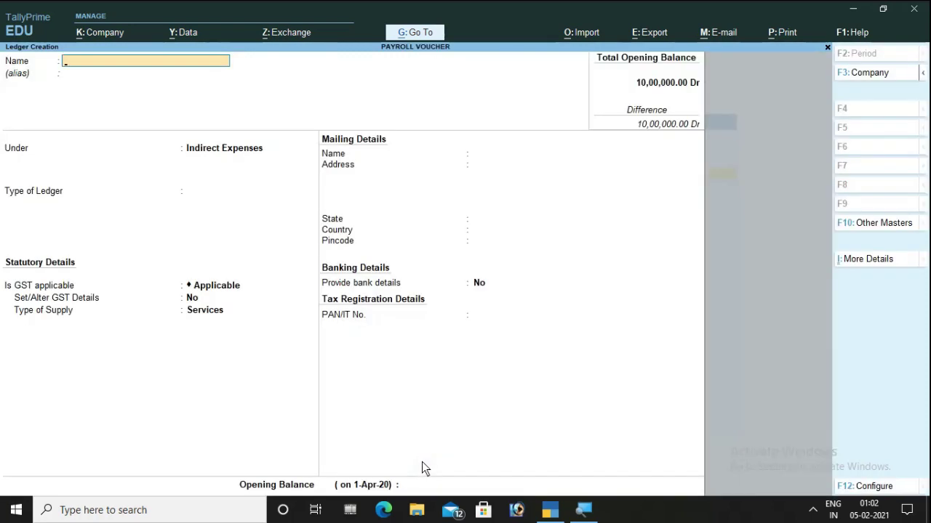
type("Icici Bank")
key("Return")
- Save Icici Bank under Bank Accounts with 5,00,000 Dr opening balance; discard the empty form
key("Return")
type("B")
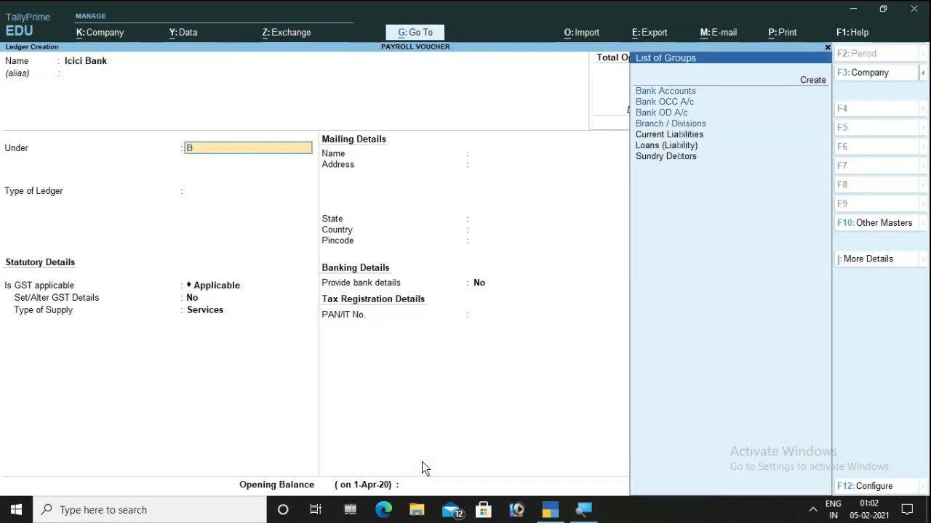
type("a")
key("Return")
key("Return")
key("Return")
key("Return")
key("Return")
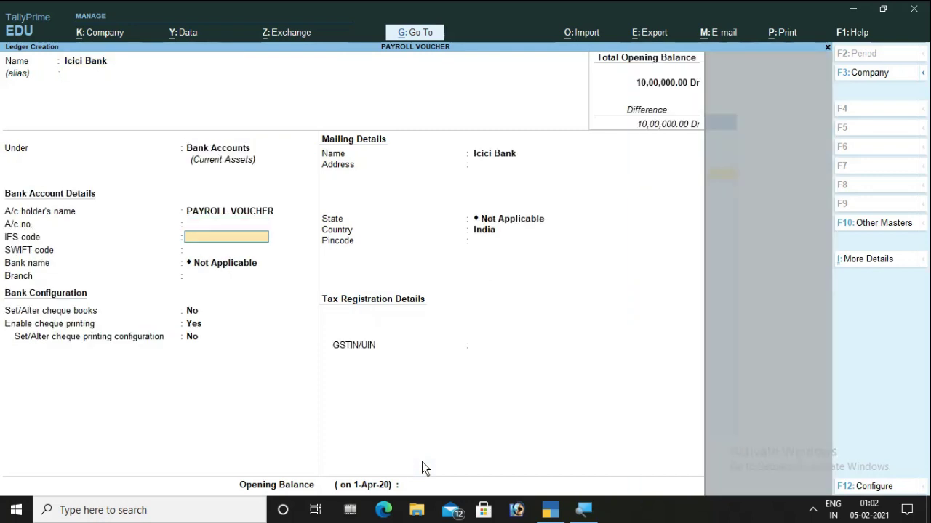
key("Return")
key("Return")
key("Return")
key("Return")
key("Return")
key("Return")
key("Return")
key("Return")
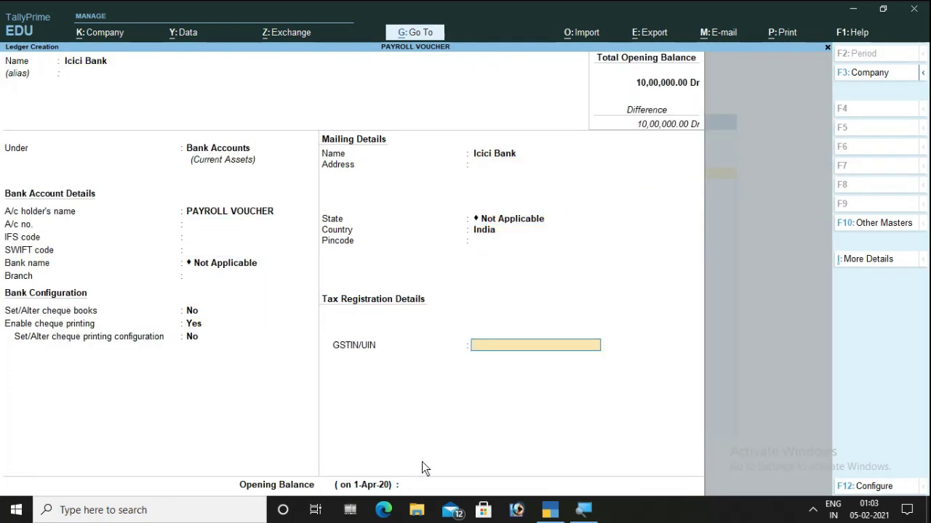
key("Return")
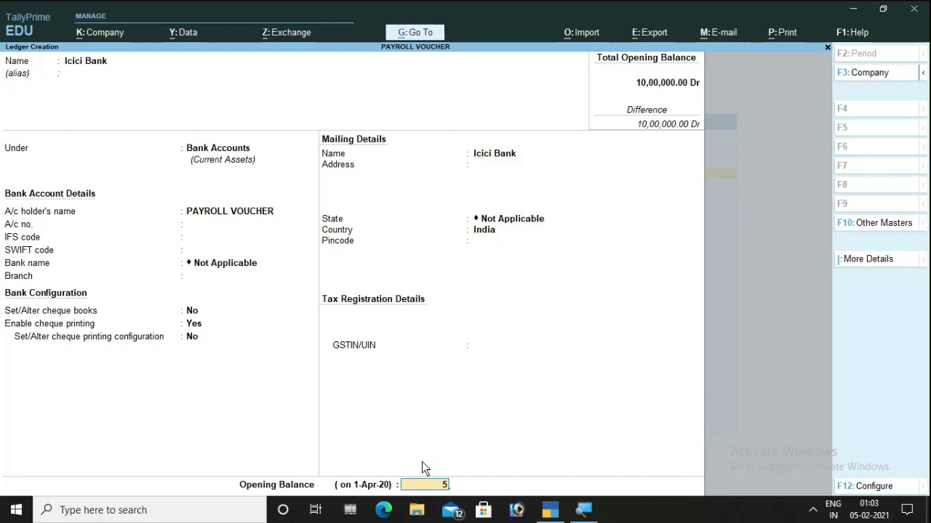
key("Return")
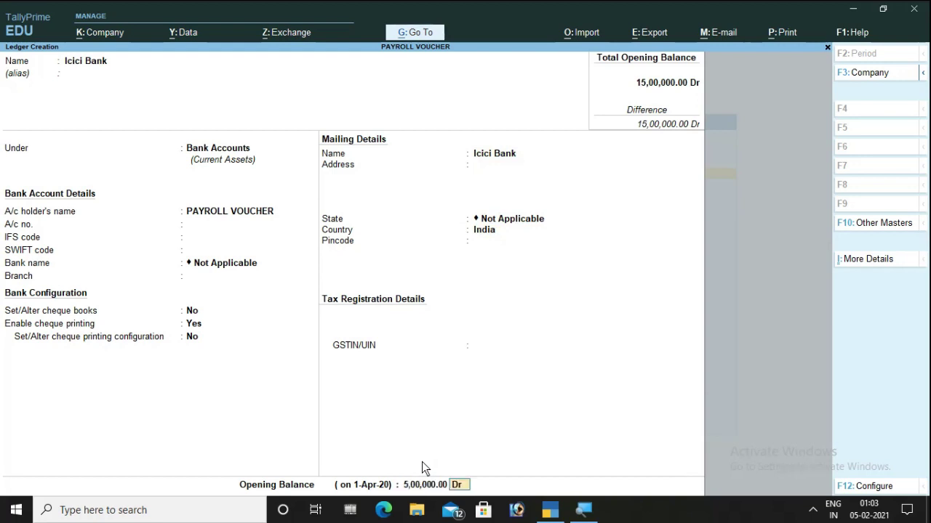
key("Return")
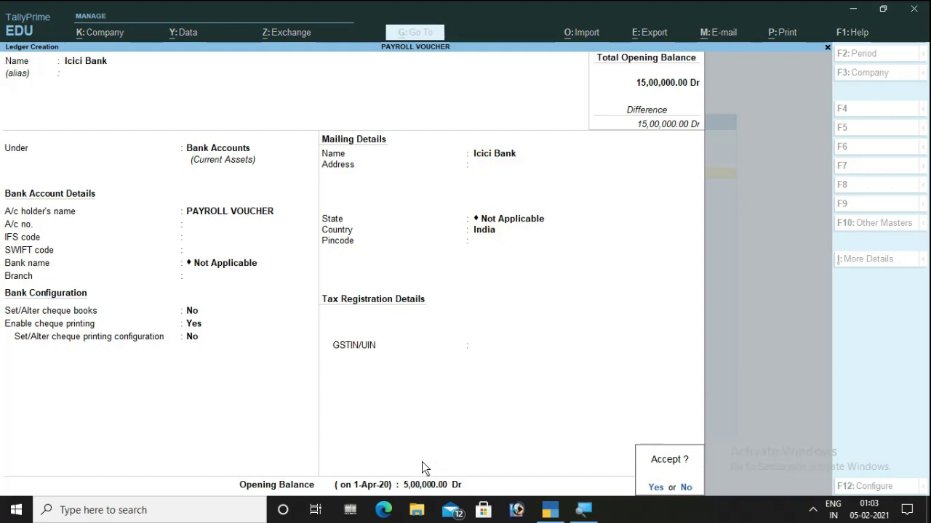
key("Return")
key("Escape")
key("Return")
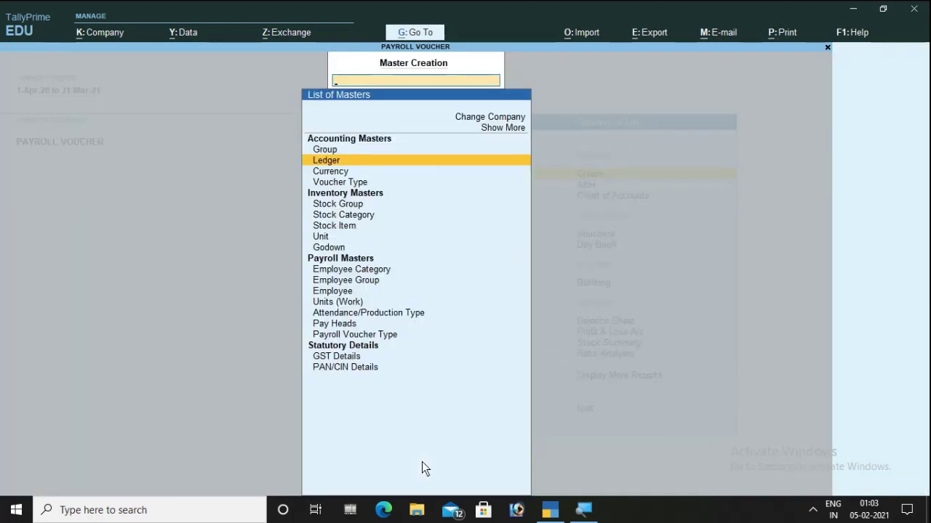
key("Escape")
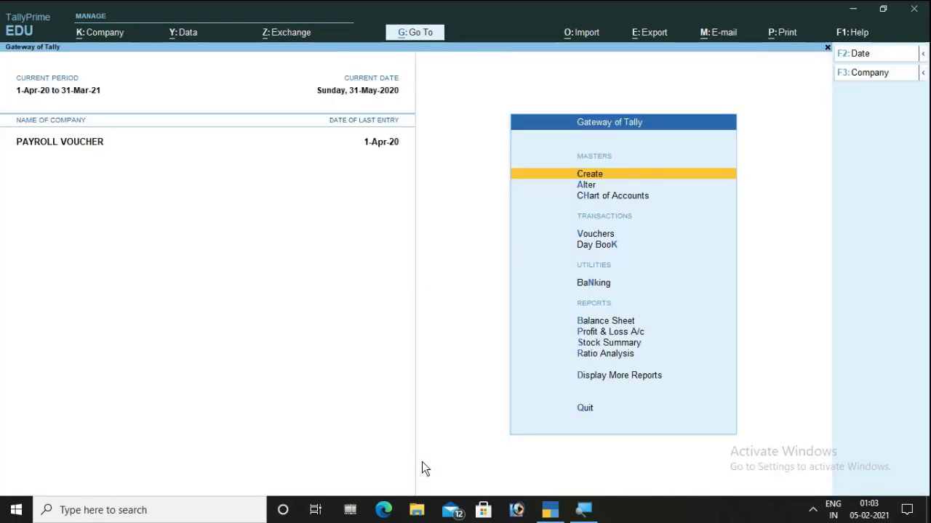
- Alter masters with inactive types shown and open Define Salary for the Sales employee
key("Down")
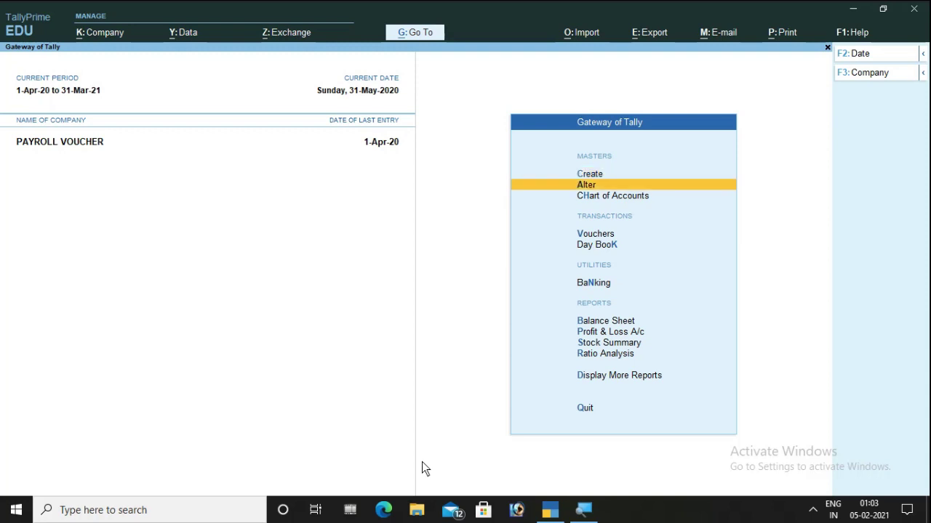
key("Return")
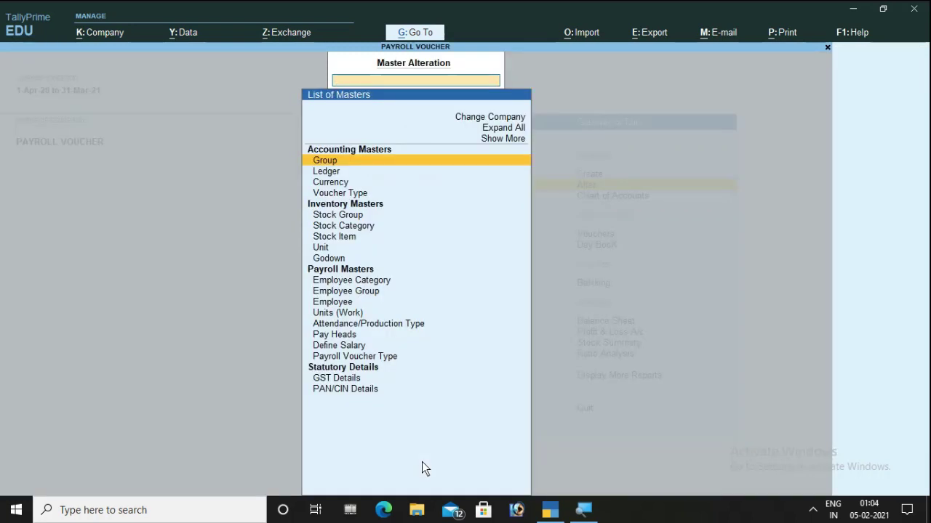
key("Up")
key("Up")
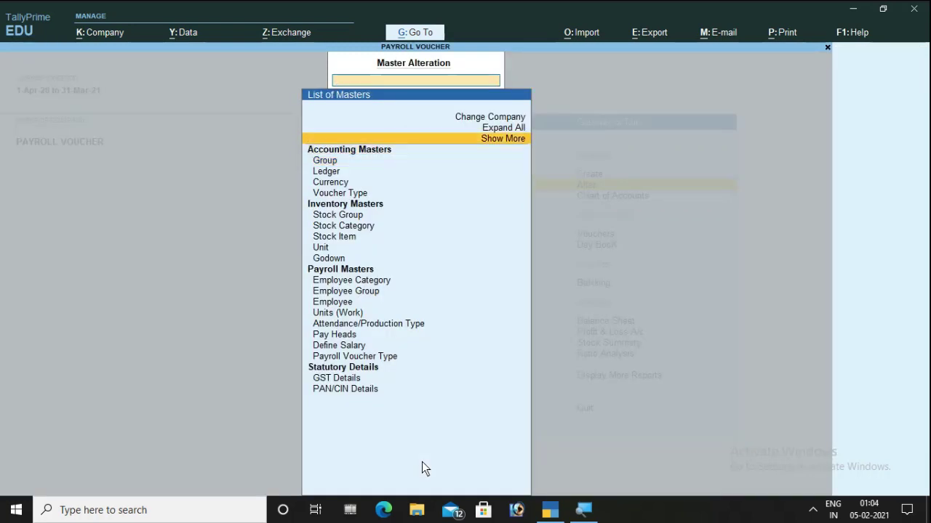
key("Return")
key("Down")
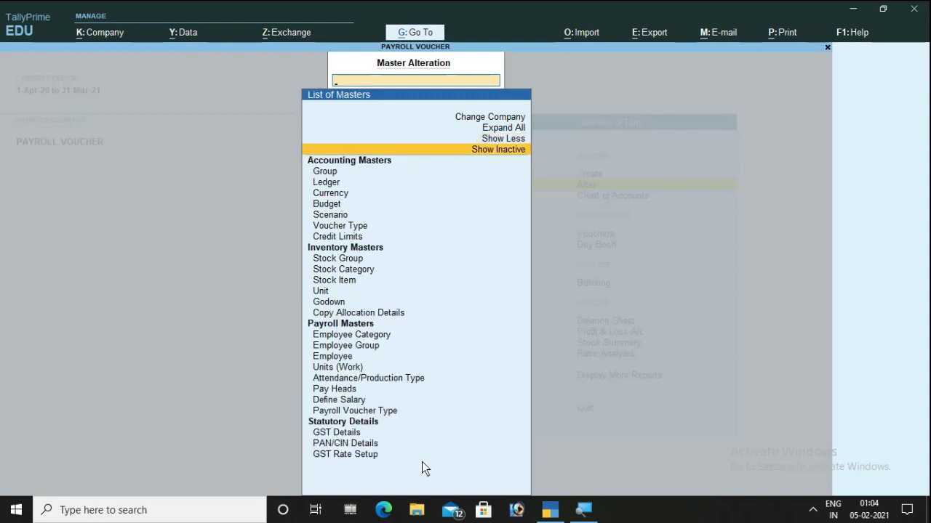
key("Return")
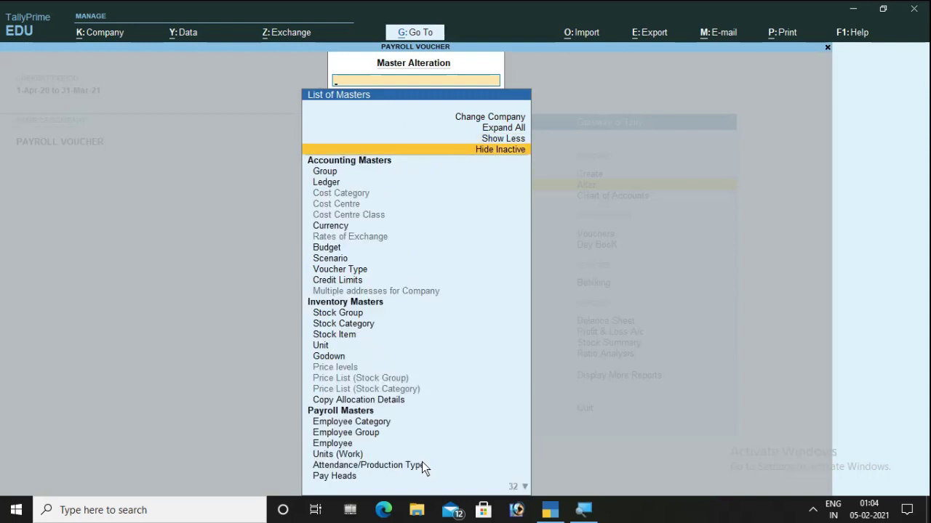
key("Down")
key("Down")
key("Down")
key("Down")
key("Down")
key("Down")
key("Down")
key("Down")
key("Down")
key("Down")
key("Down")
key("Down")
key("Down")
key("Down")
key("Down")
key("Down")
key("Down")
key("Down")
key("Down")
key("Down")
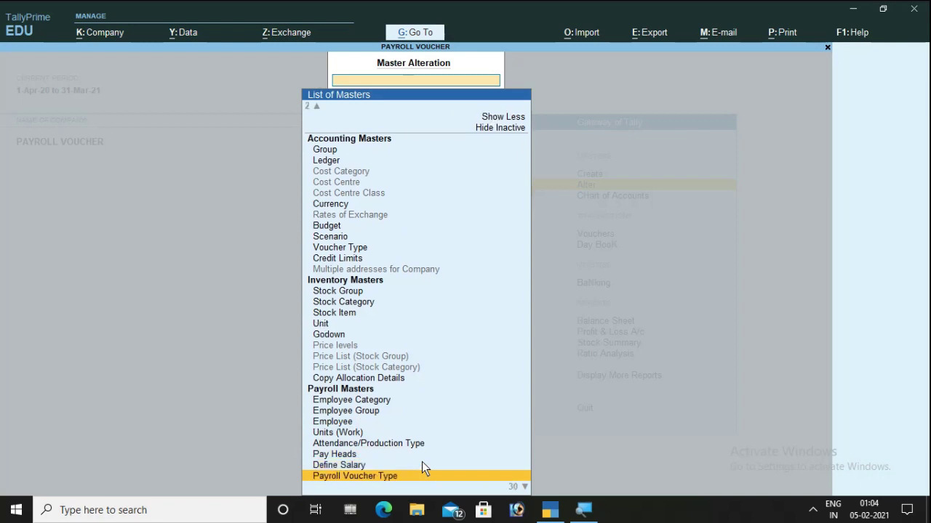
key("Up")
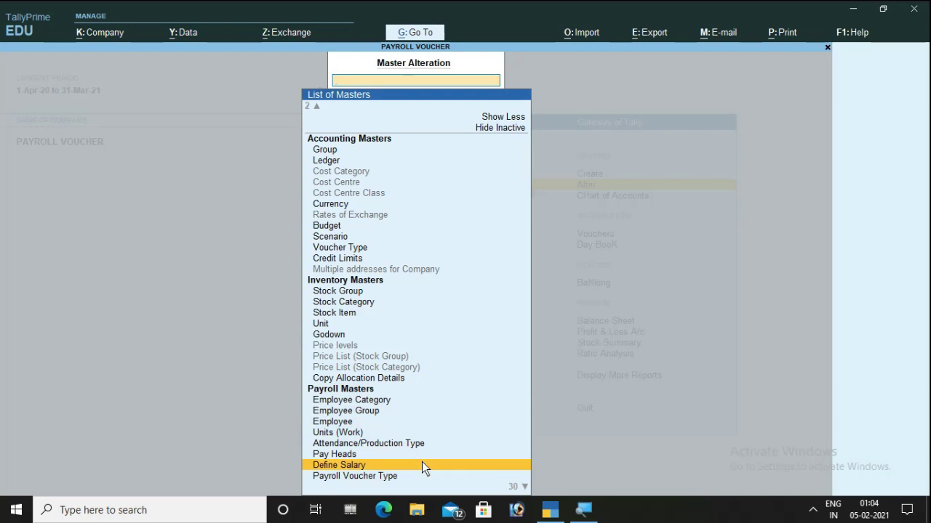
key("Return")
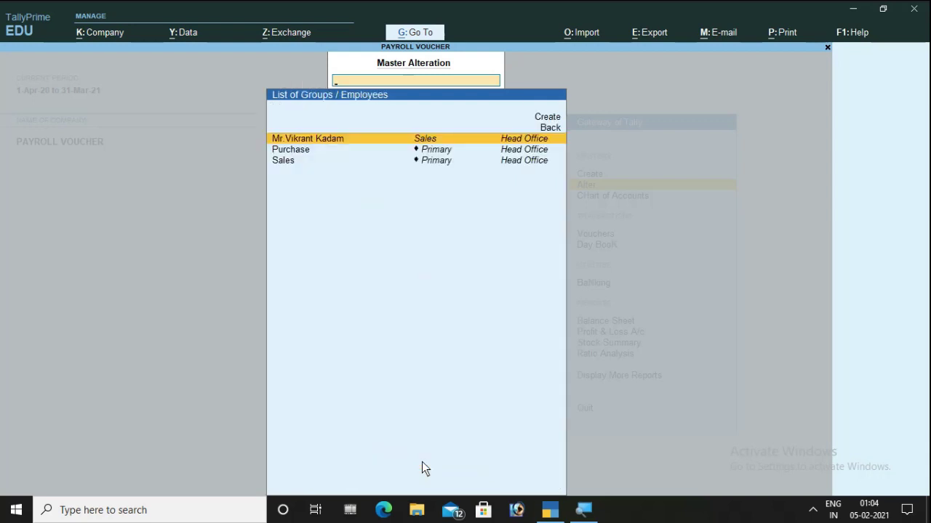
key("Return")
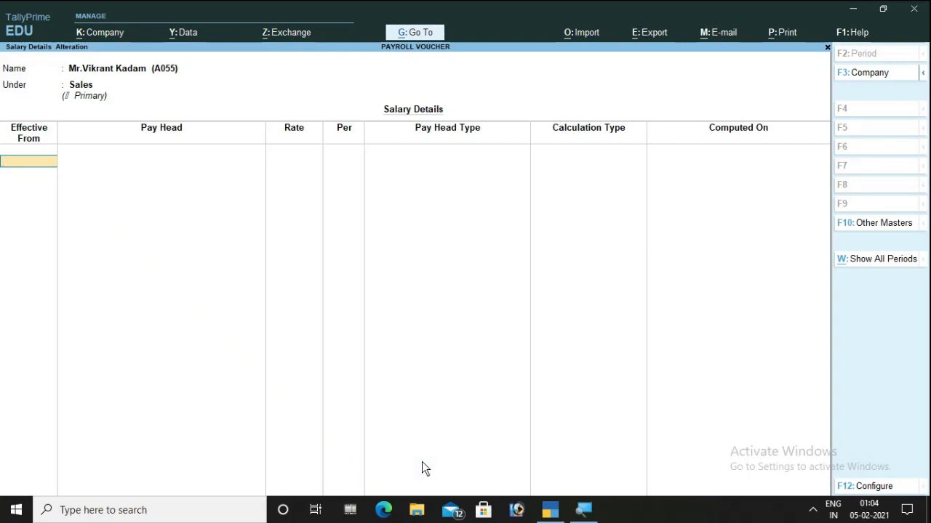
- From 1-Apr-20, add Basic Salary at 35,000 monthly, Hra, and Ta at 1,800
type("1")
key("Return")
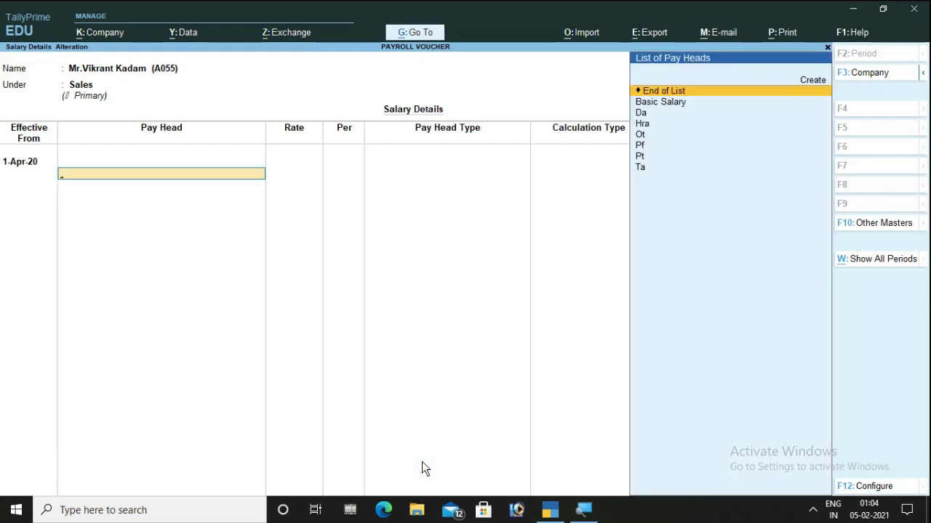
key("Down")
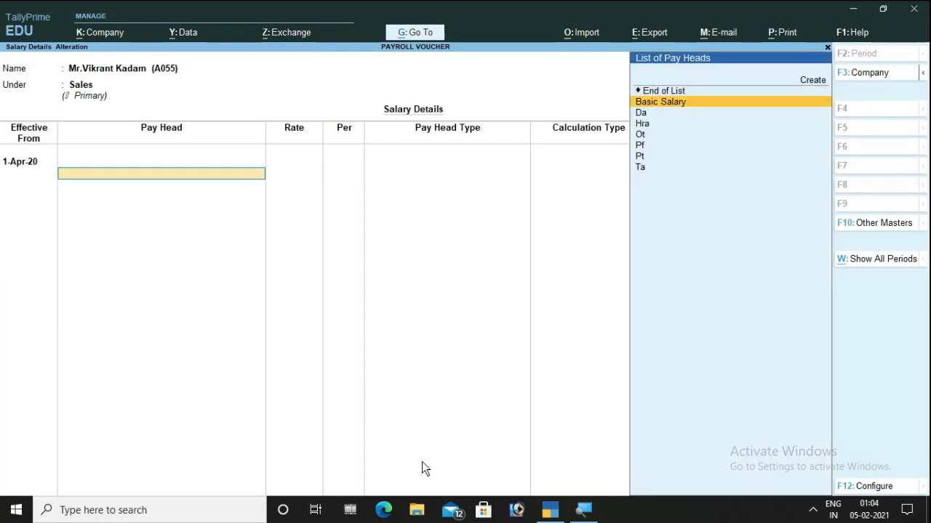
key("Return")
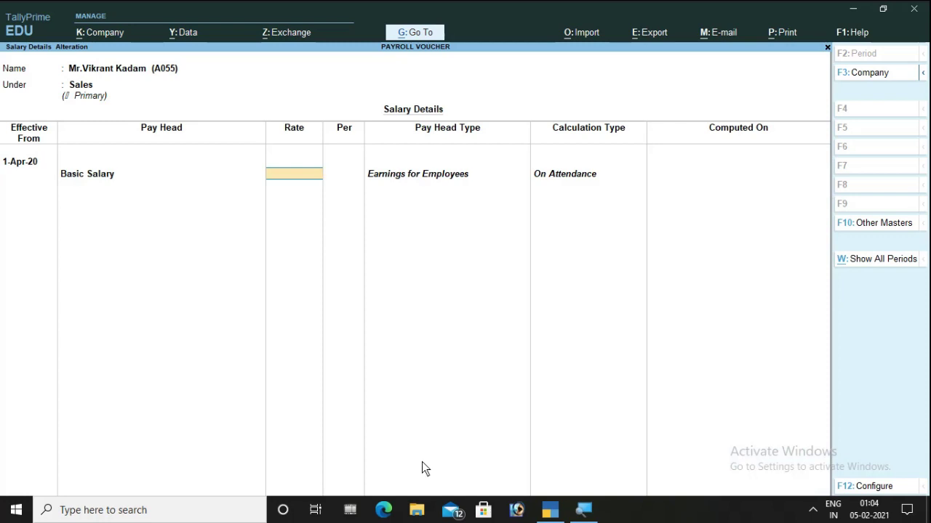
type("35000")
key("Return")
key("Down")
key("Down")
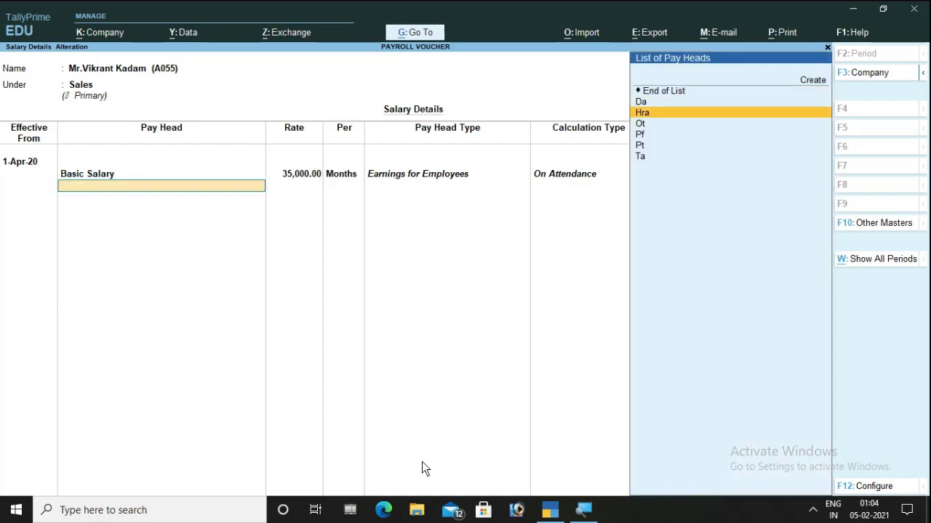
key("Return")
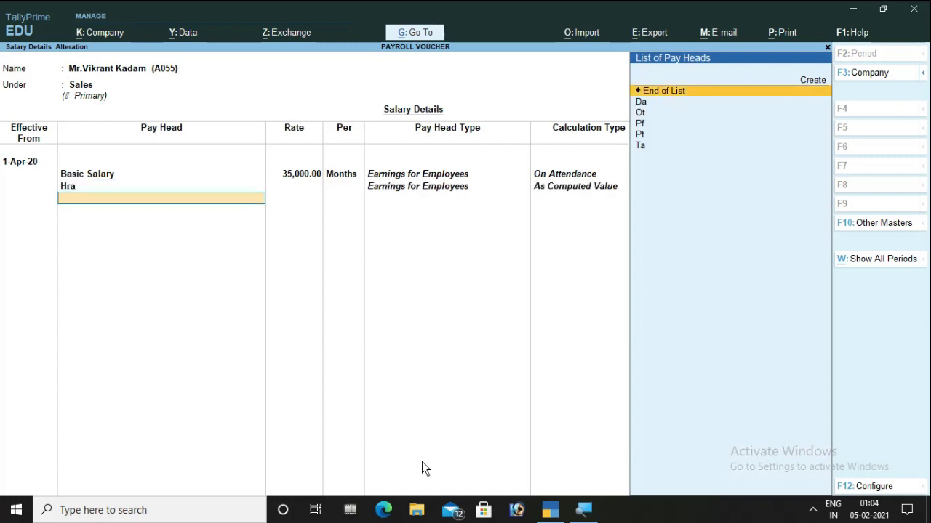
key("Down")
key("Down")
key("Down")
key("Down")
key("Down")
key("Return")
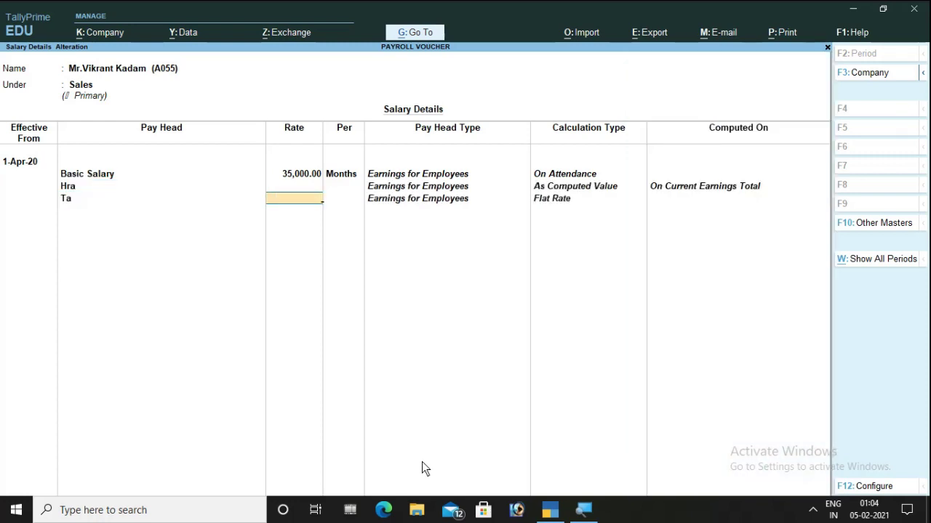
type("1800")
key("Return")
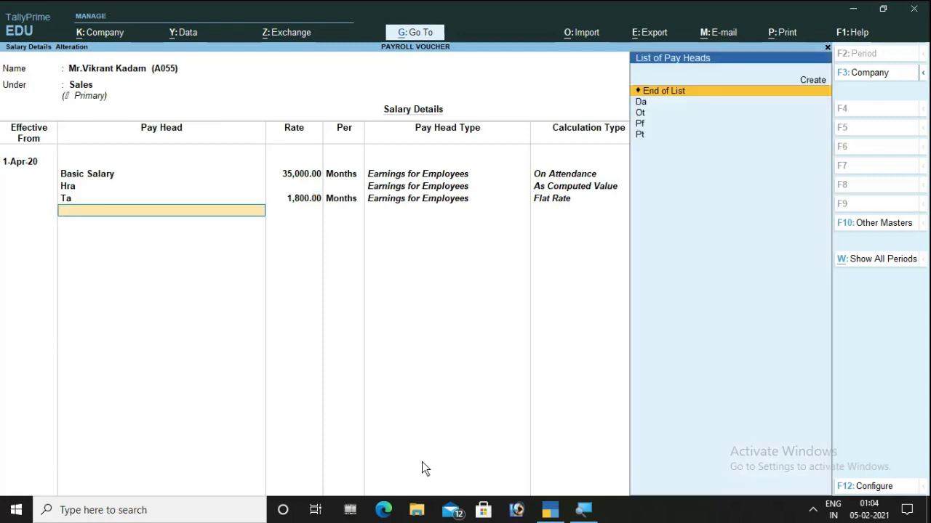
- Add Ot at 120 per hr, then Da, Pf and Pt, and save the salary details
key("Down")
key("Down")
key("Return")
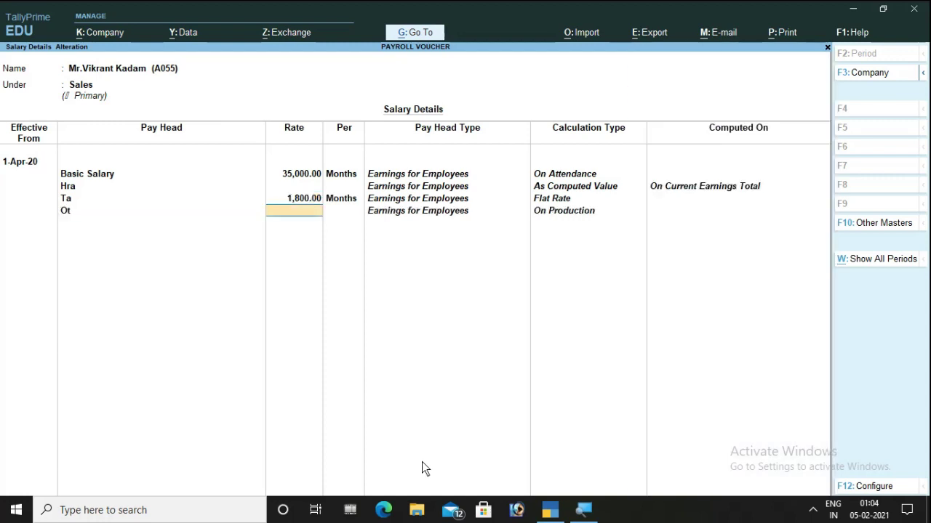
type("120")
key("Return")
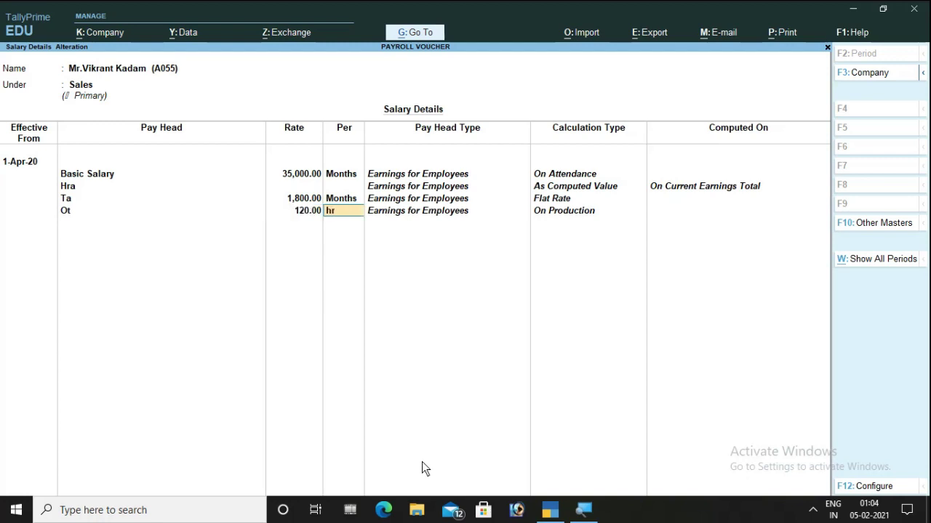
key("Return")
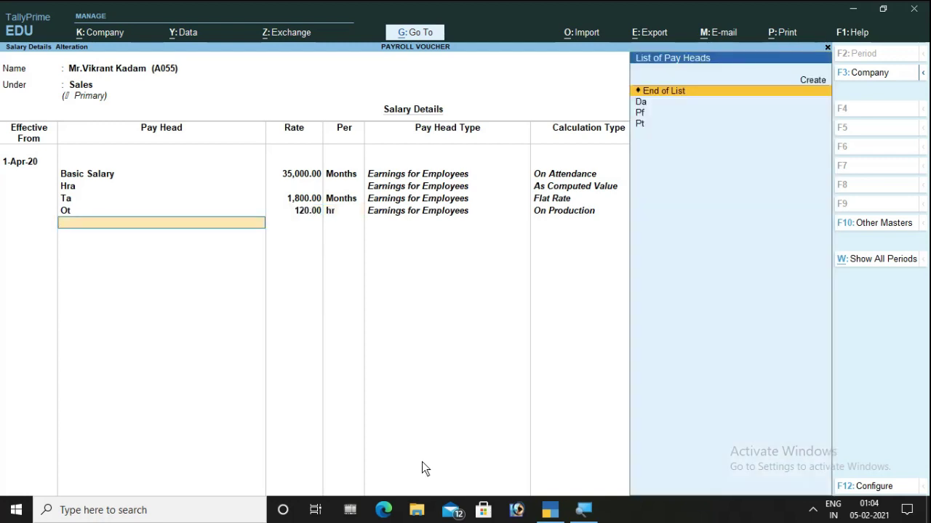
key("Down")
key("Return")
key("Down")
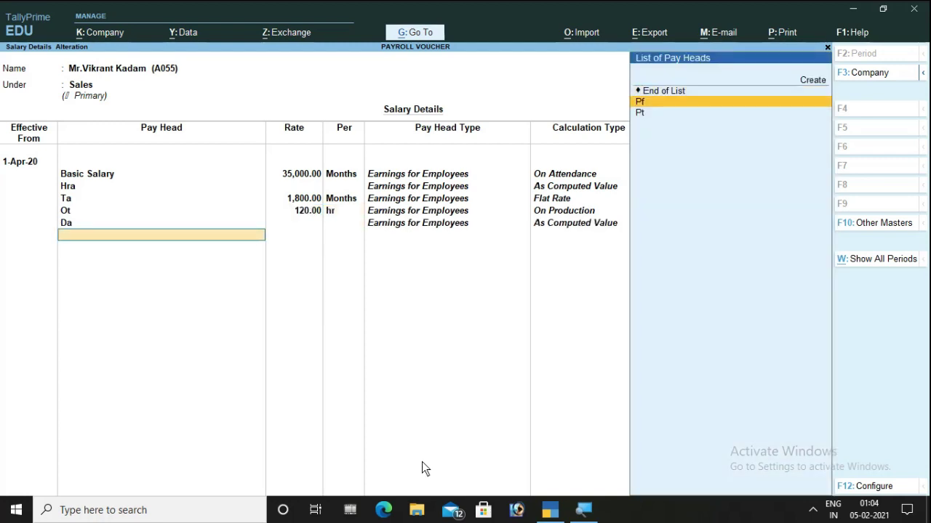
key("Return")
key("Down")
key("Return")
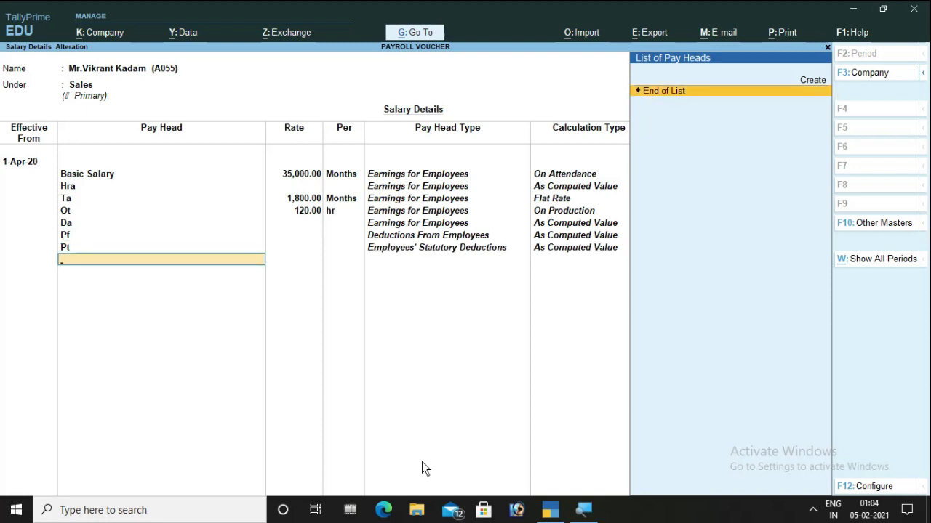
key("Return")
key("Return")
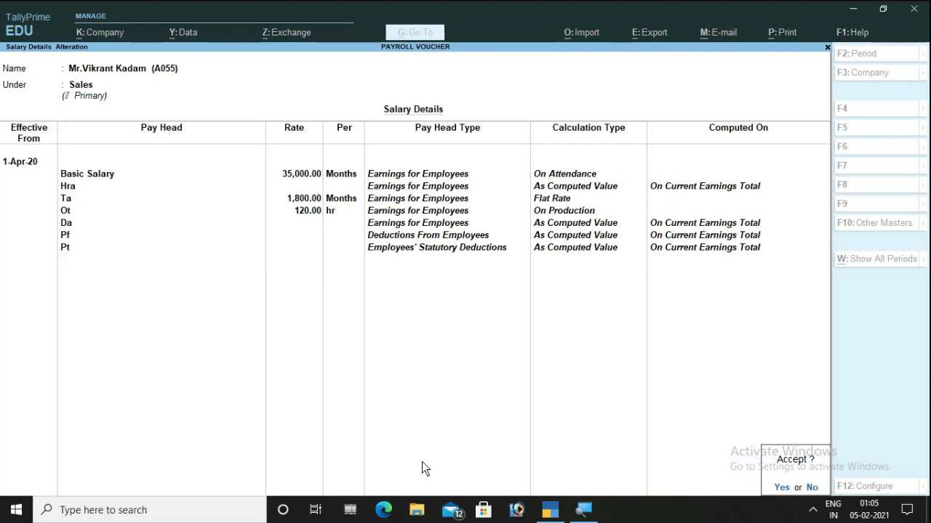
key("Return")
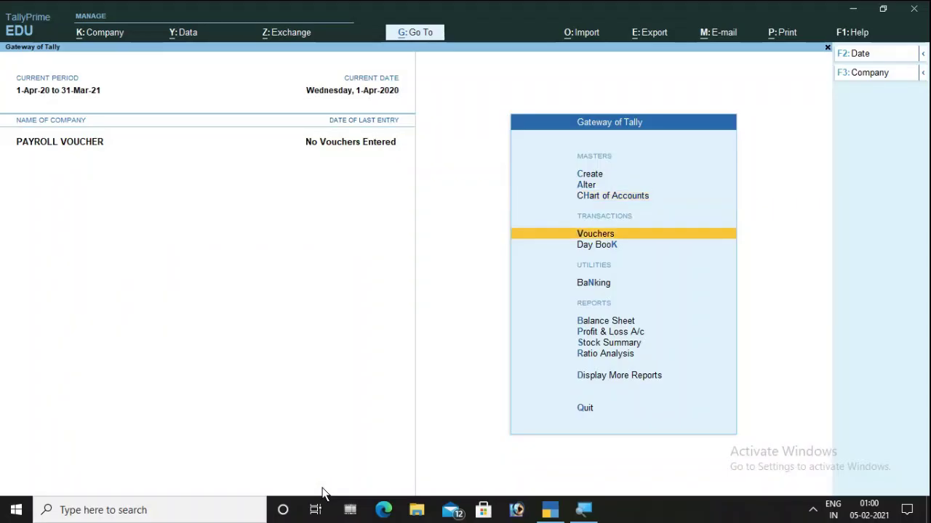
- Start a payroll voucher and switch it to the inactive Attendance voucher type
key("Return")
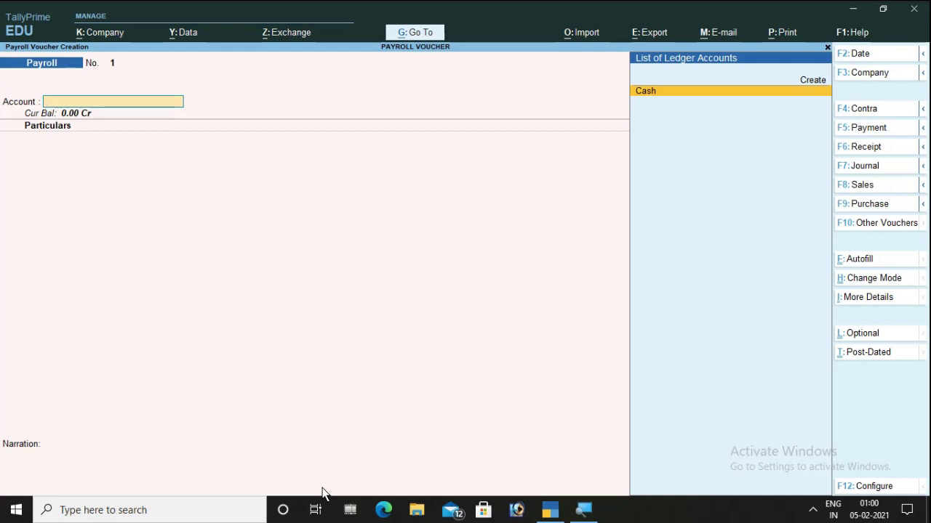
key("F10")
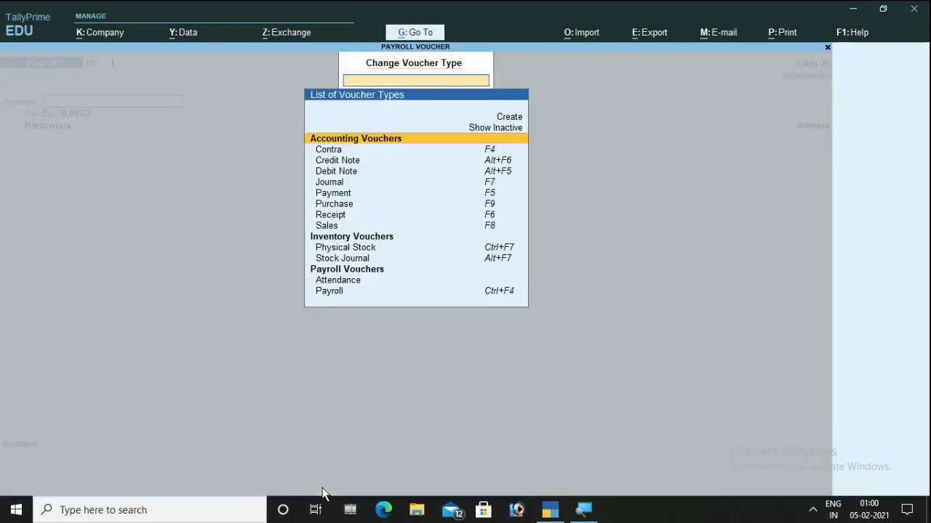
key("Up")
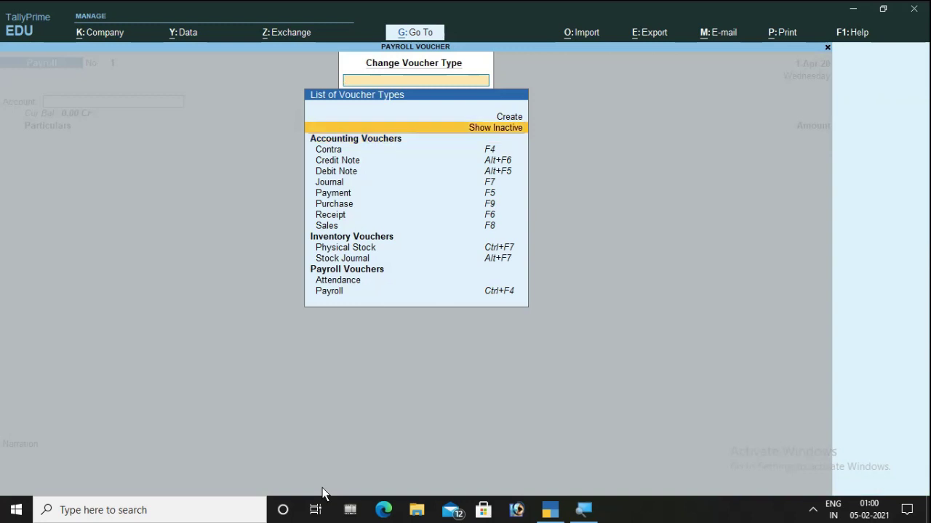
key("Return")
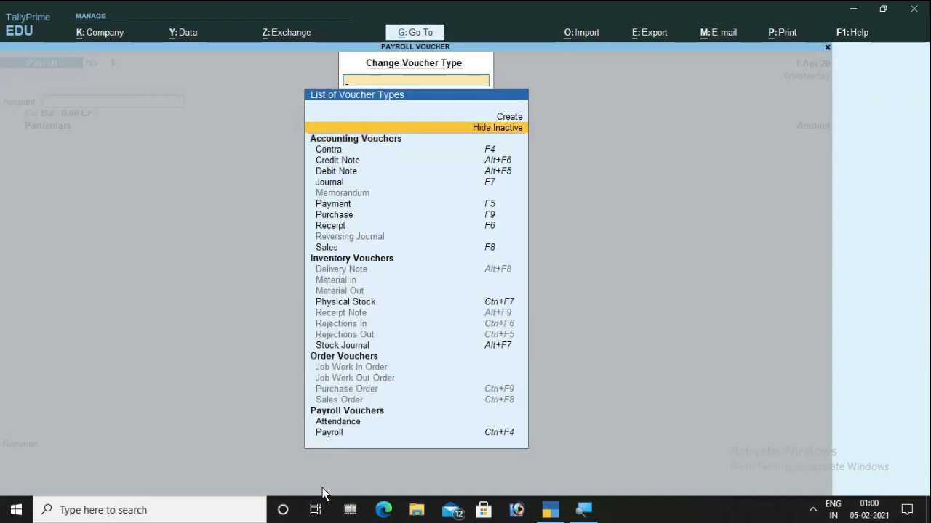
key("Down")
key("Down")
key("Down")
key("Down")
key("Down")
key("Down")
key("Down")
key("Down")
key("Down")
key("Down")
key("Down")
key("Down")
key("Down")
key("Down")
key("Down")
key("Down")
key("Down")
key("Down")
key("Down")
key("Down")
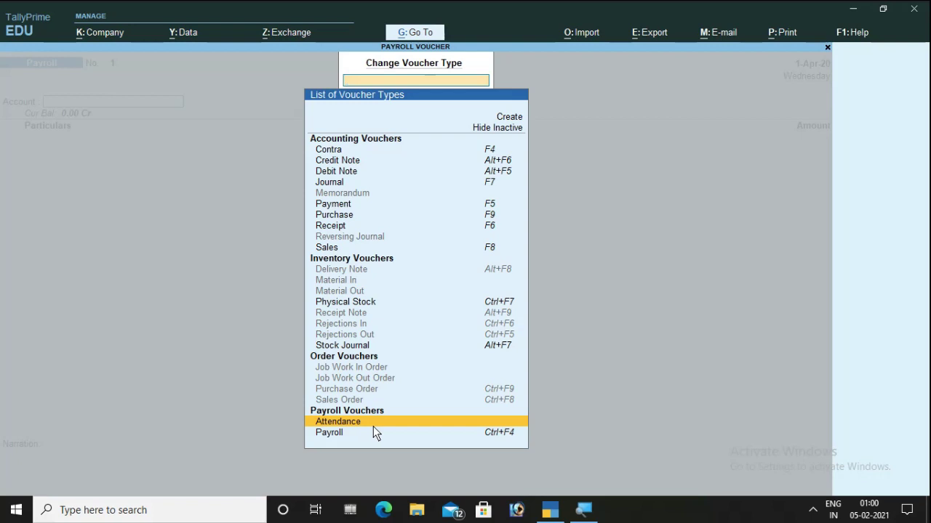
key("Return")
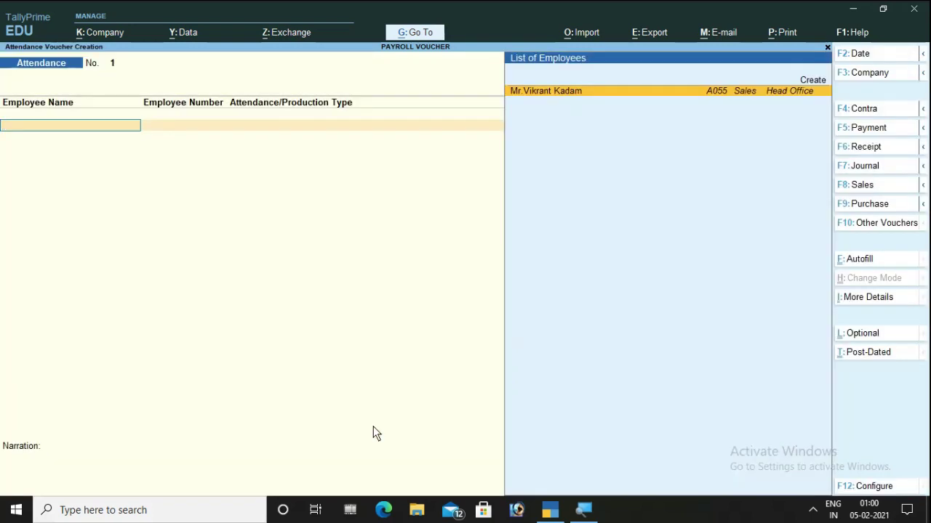
- Save a first attendance voucher giving the employee 10 hours of Ot
key("Return")
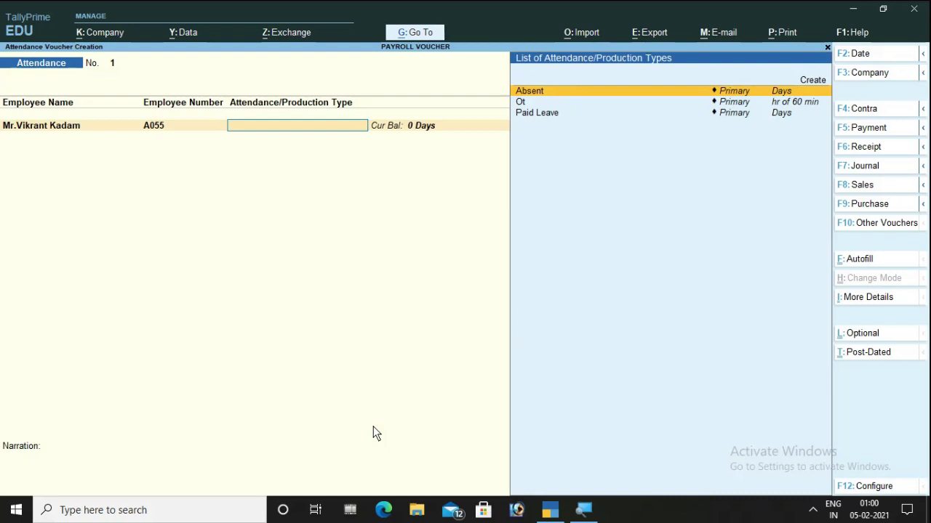
key("Down")
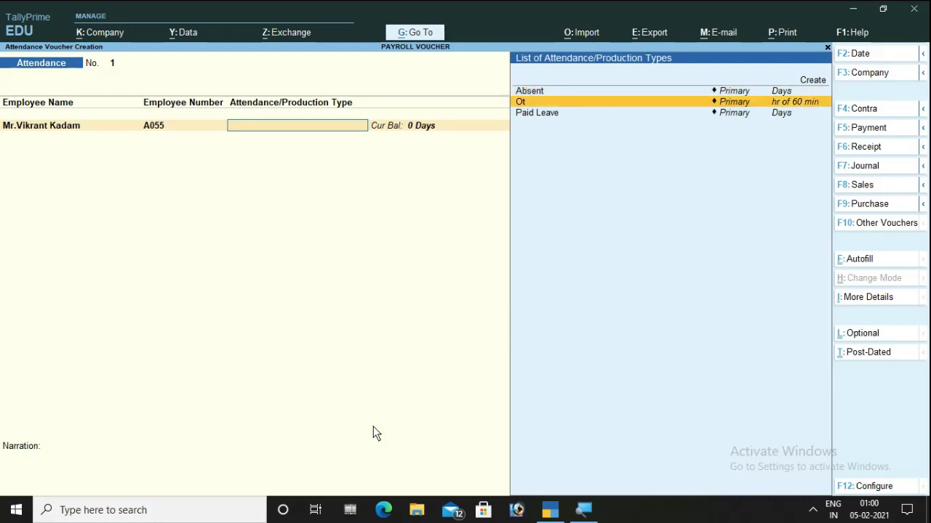
key("Up")
key("Down")
key("Return")
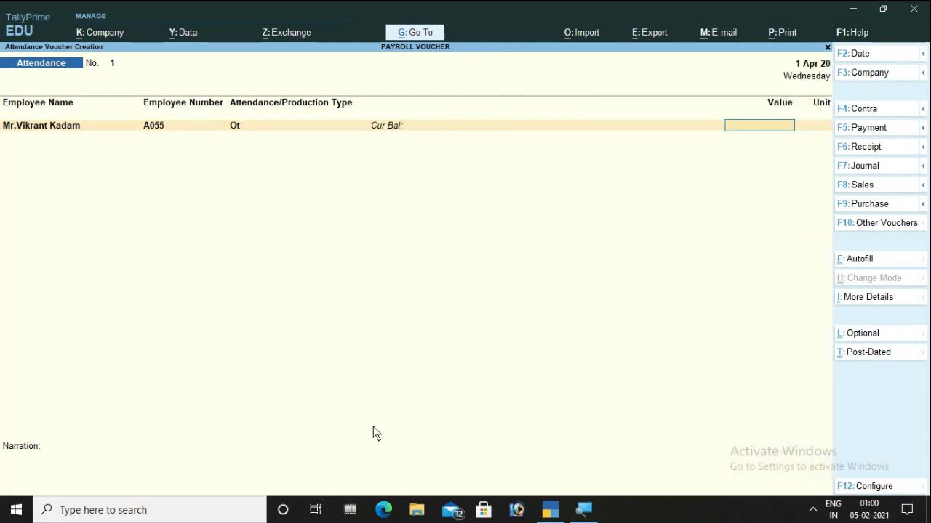
type("10")
key("Return")
key("Return")
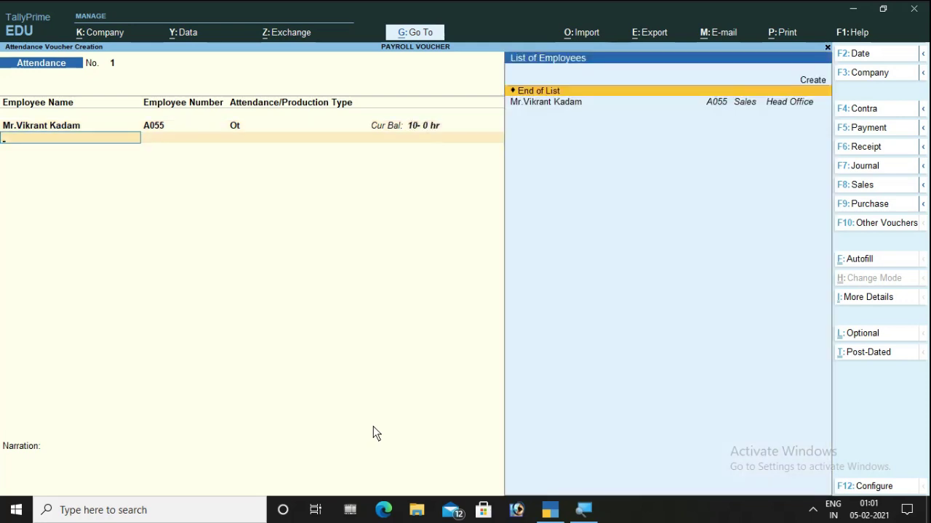
key("Return")
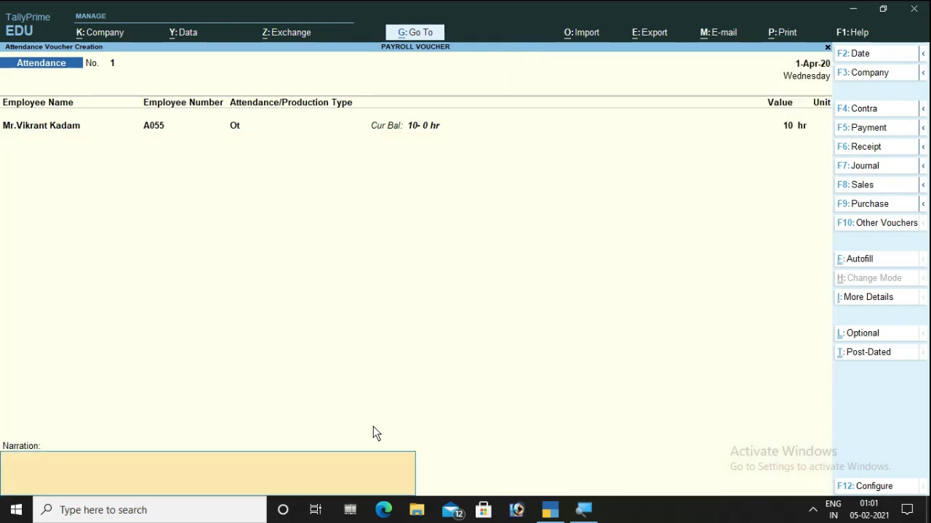
key("Return")
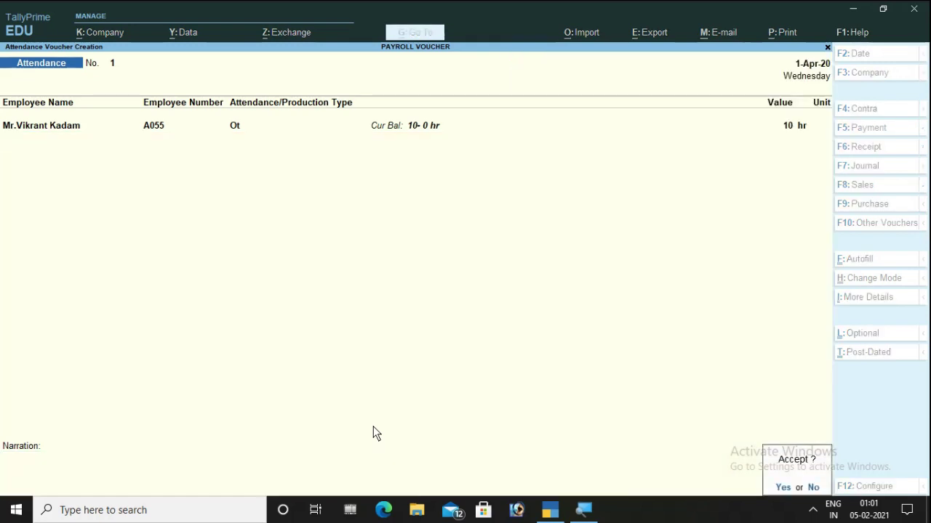
key("Return")
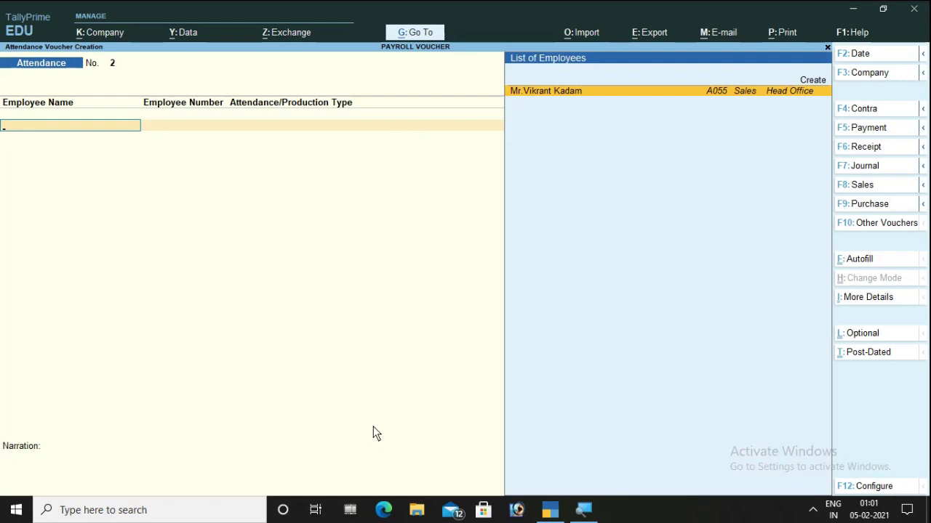
- Save a second 10-hour Ot attendance voucher, then switch to a Payroll voucher
key("Return")
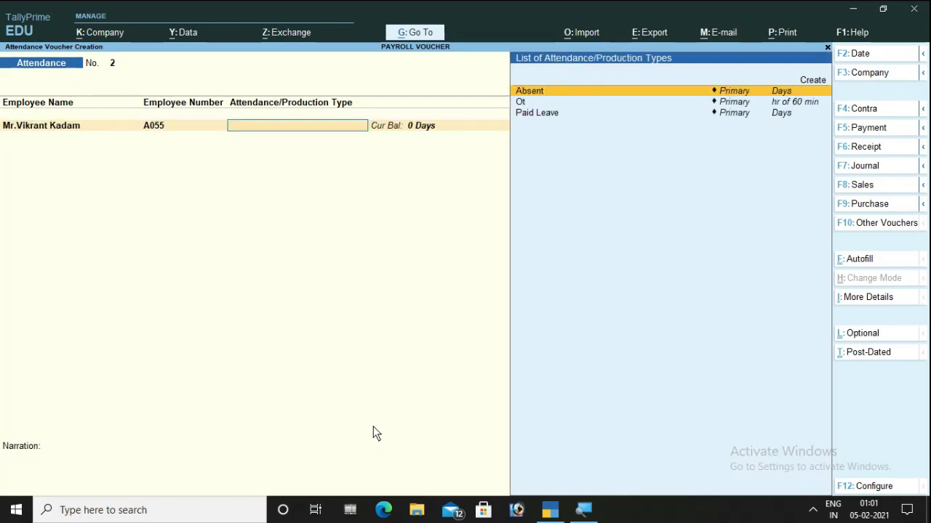
key("Down")
key("Return")
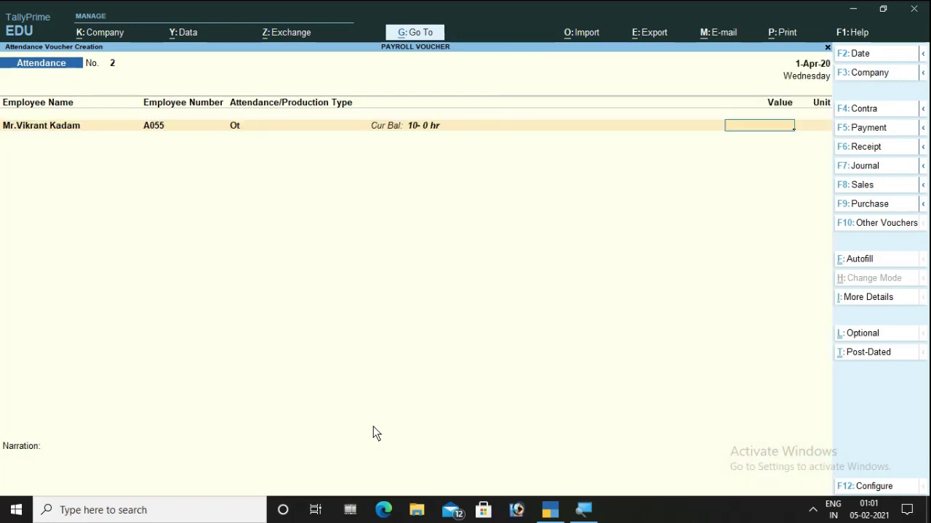
type("10")
key("Return")
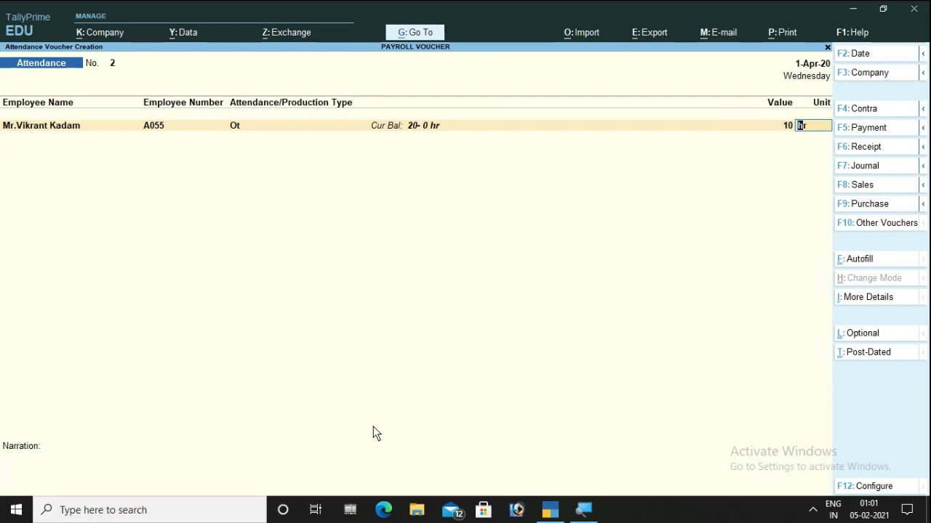
key("Return")
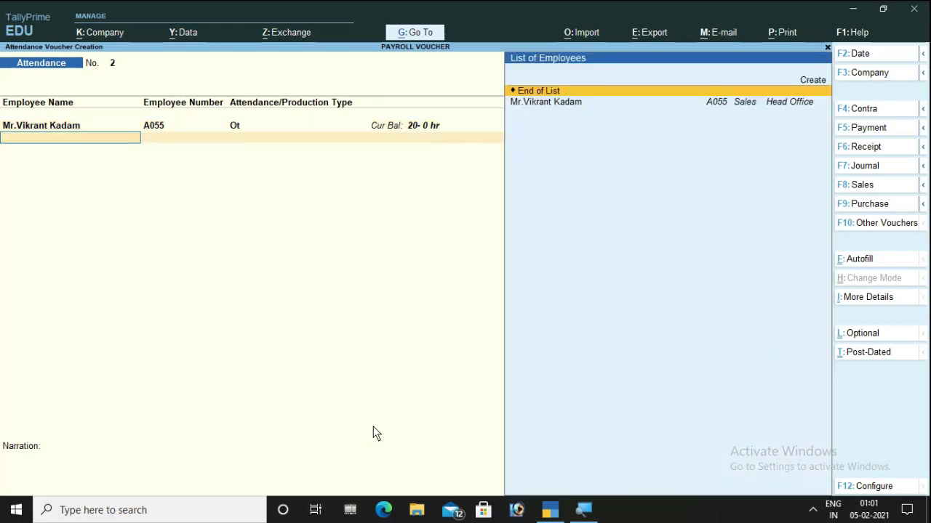
key("Return")
key("Return")
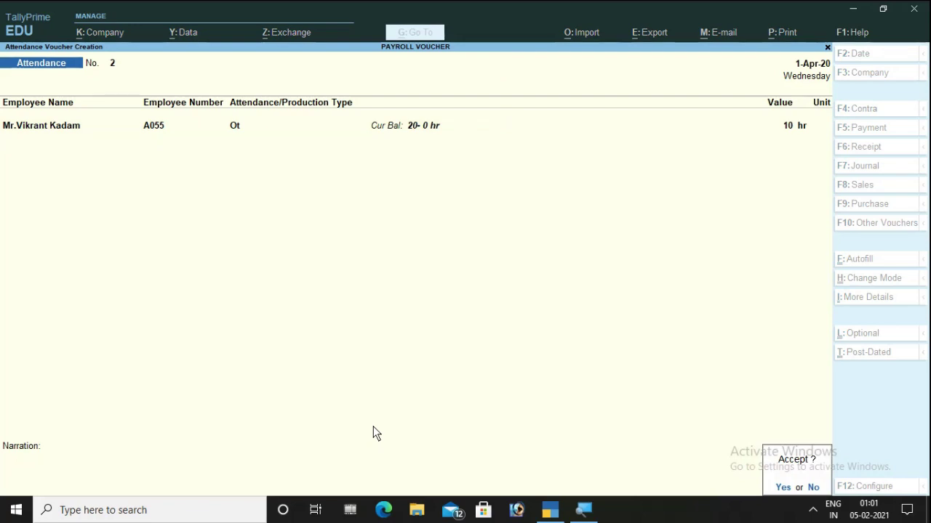
key("Return")
key("ctrl")
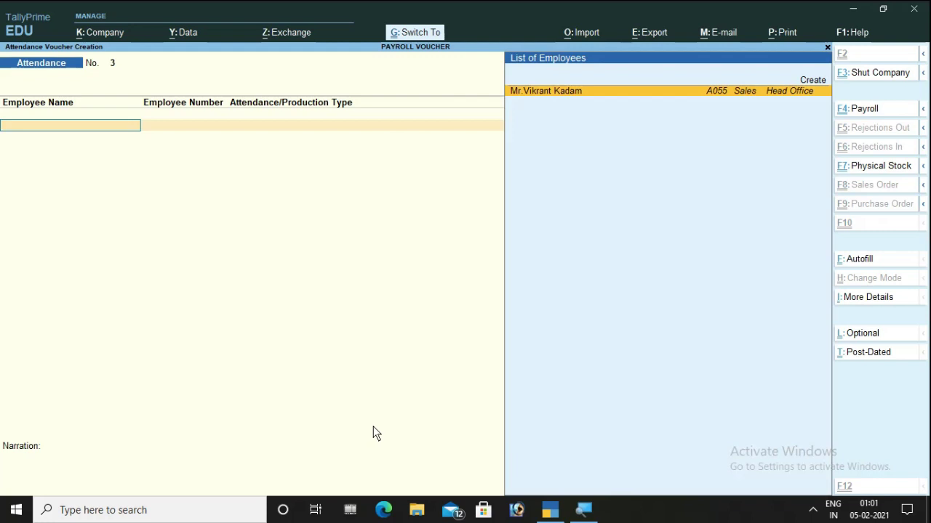
key("ctrl+F4")
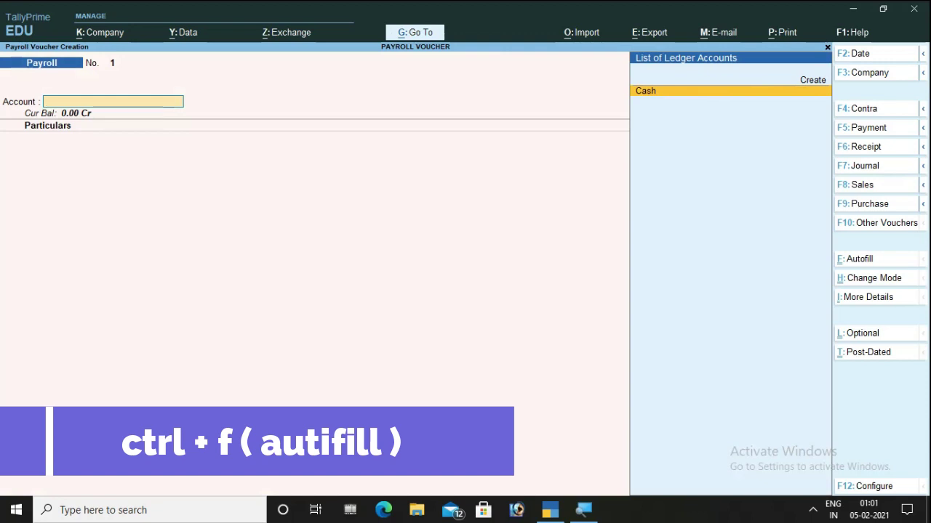
- Autofill Payroll as Salary for 1-5-2020 to 31-5-2020, Head Office, All Items, sorted by Employee Name
key("ctrl+f")
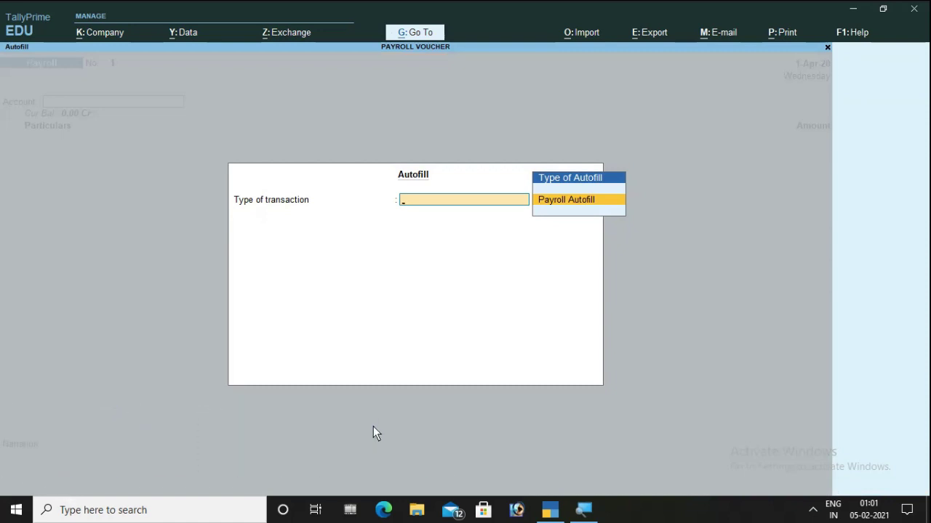
key("Return")
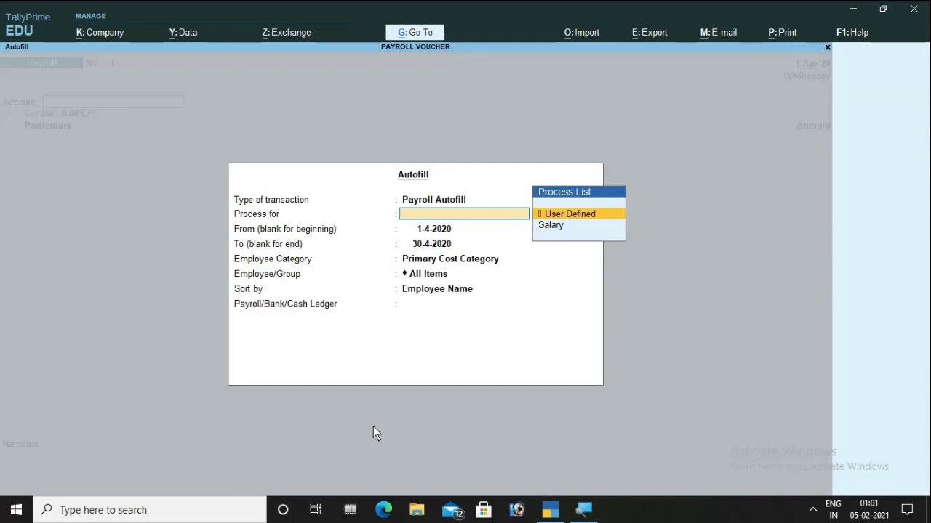
key("Down")
key("Return")
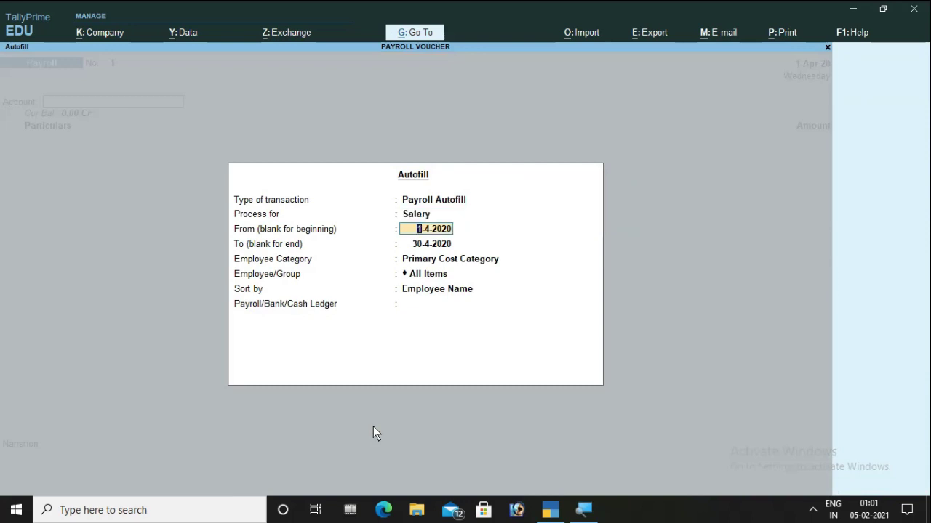
type("1-5")
key("Return")
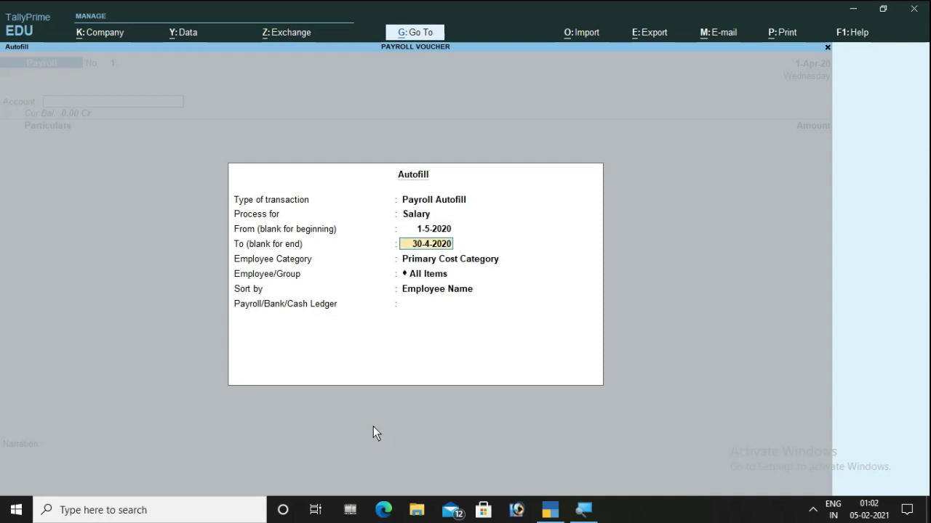
type("31-5")
key("Return")
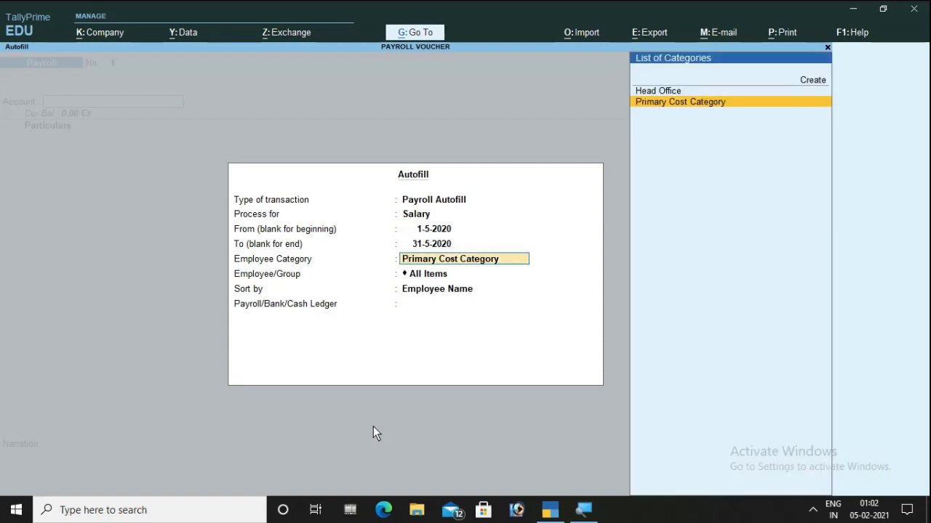
key("Up")
key("Return")
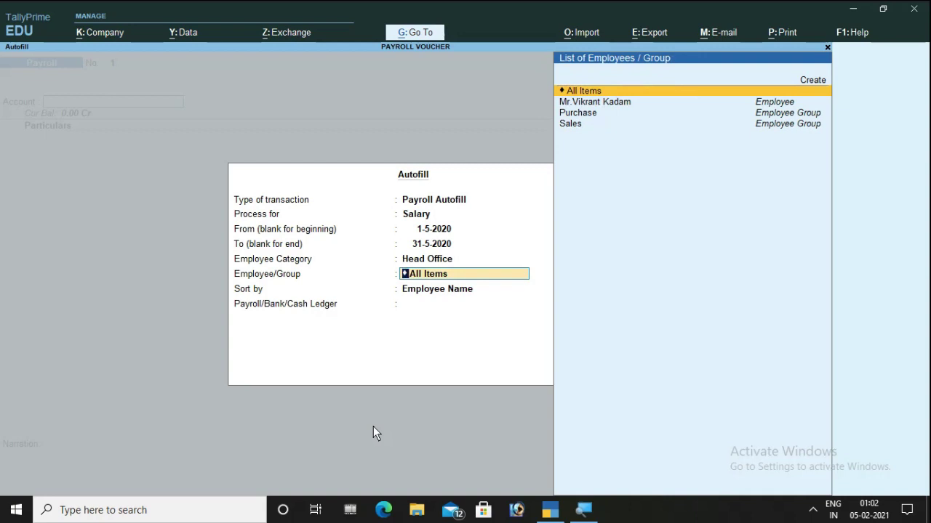
key("Down")
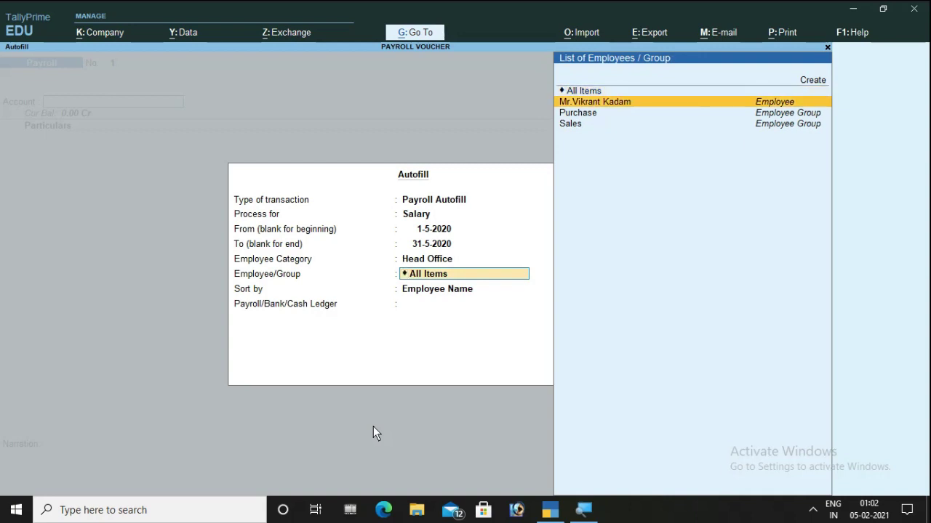
key("Up")
key("Return")
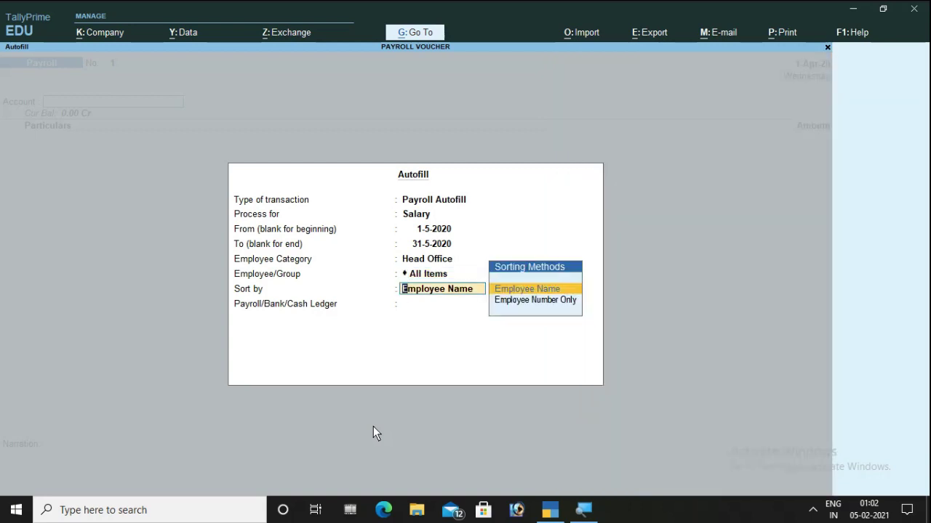
key("Return")
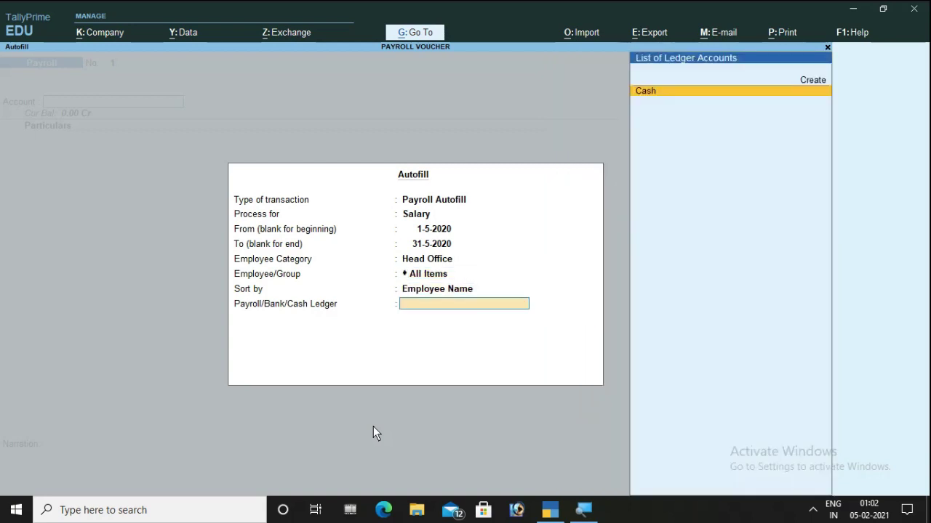
- Pay from Icici Bank, accept the 52,156.00 total and its cheque allocation
key("Up")
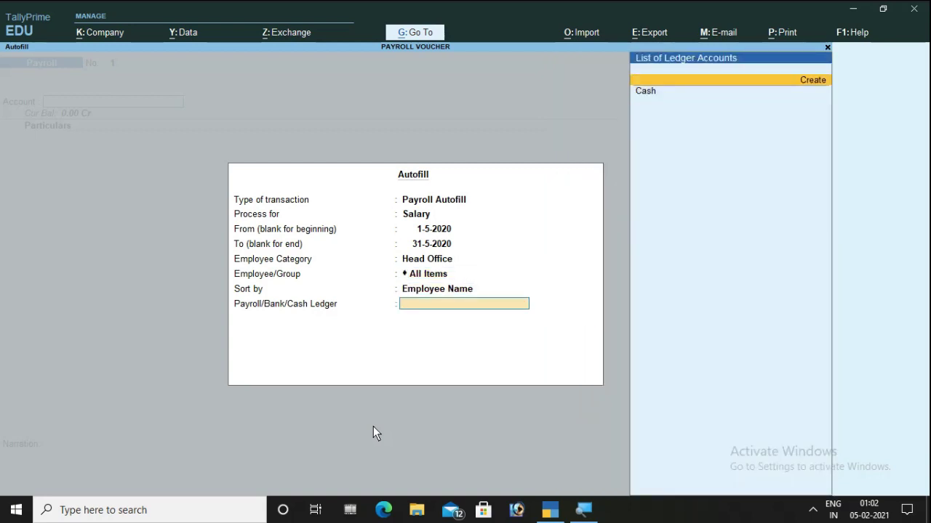
key("Down")
key("Down")
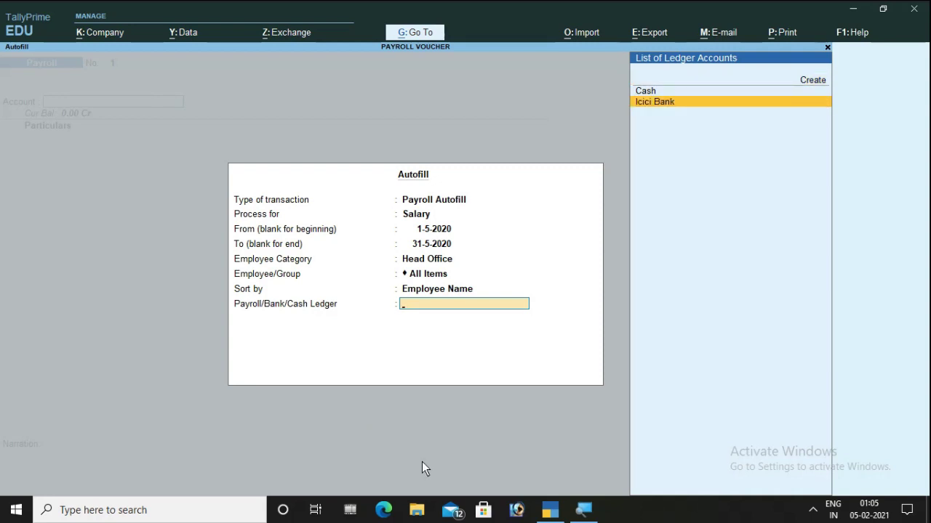
key("Return")
key("Return")
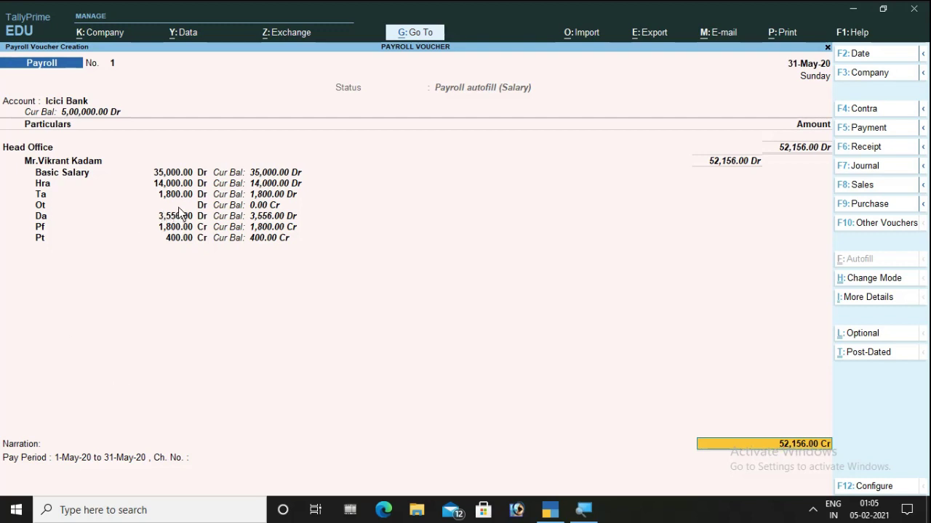
key("Return")
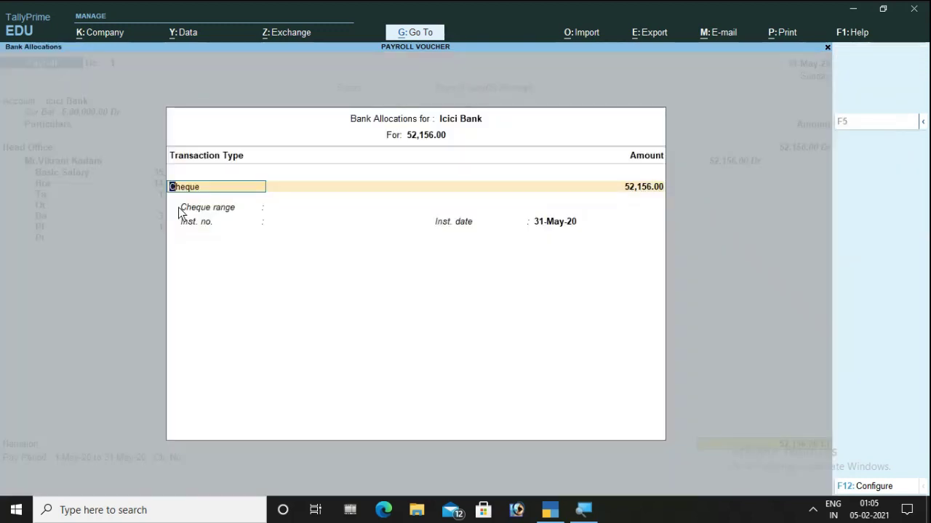
key("Return")
key("Return")
key("Return")
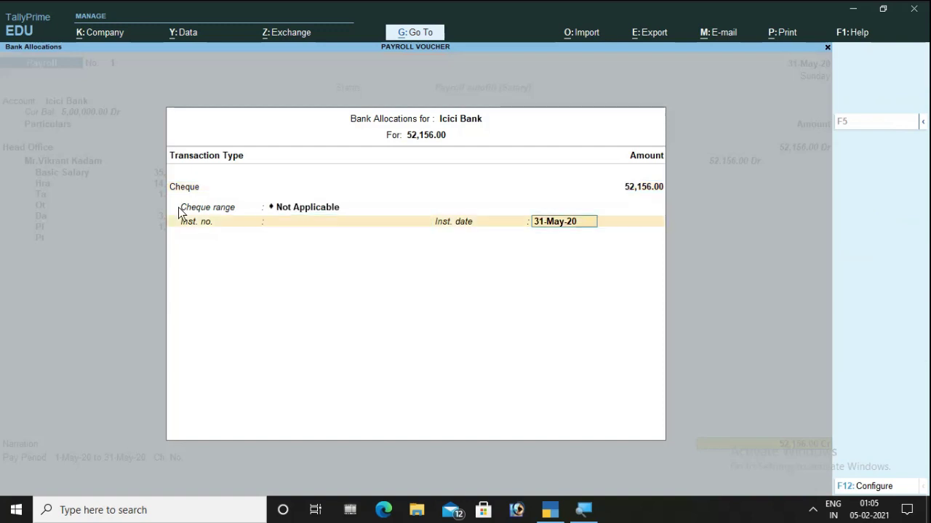
key("Return")
key("Return")
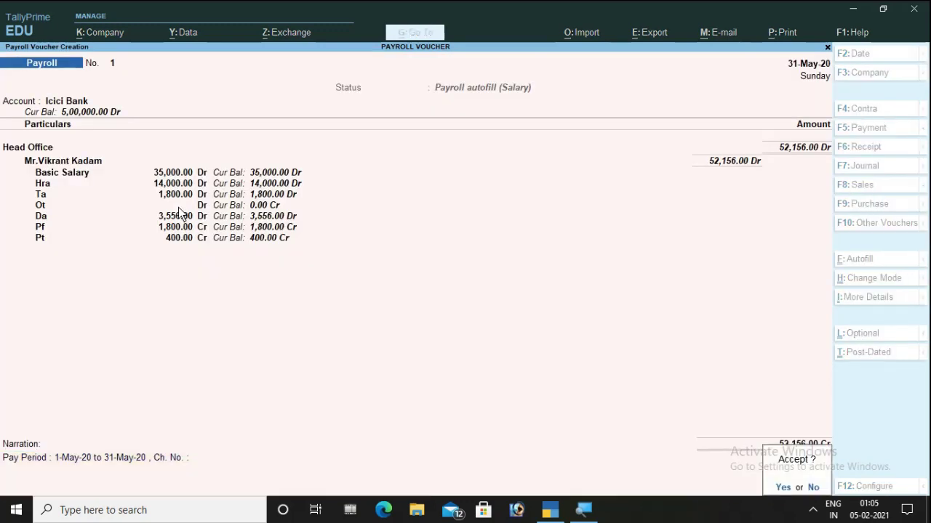
key("Return")
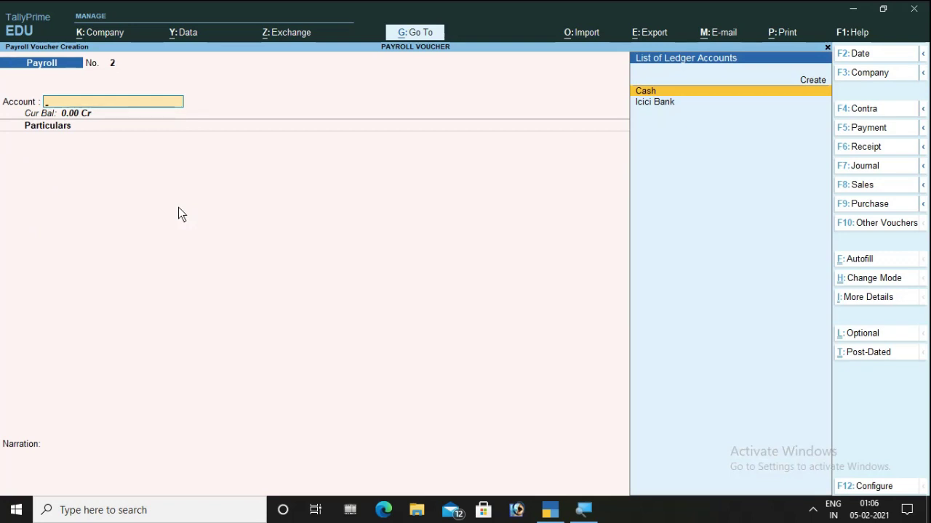
- Start a new Attendance voucher from the inactive voucher types list (F10)
key("Escape")
key("Up")
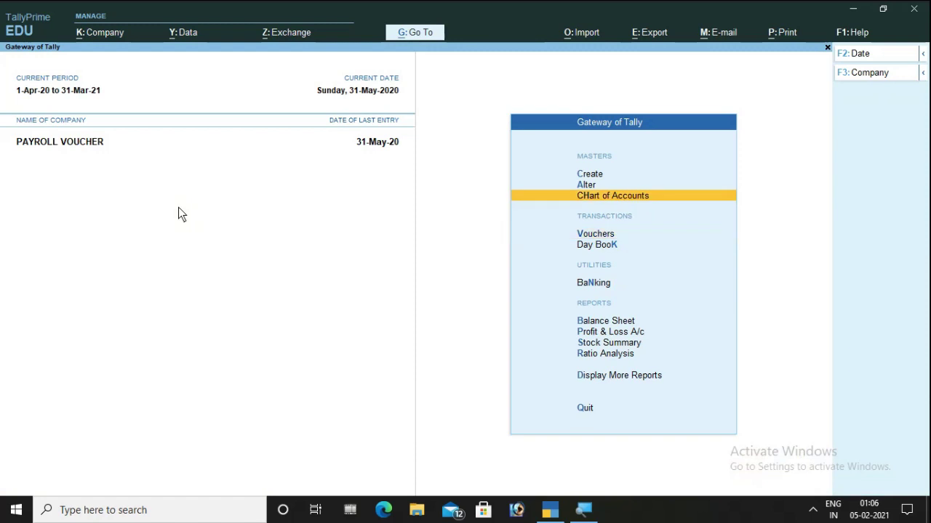
key("Down")
key("Return")
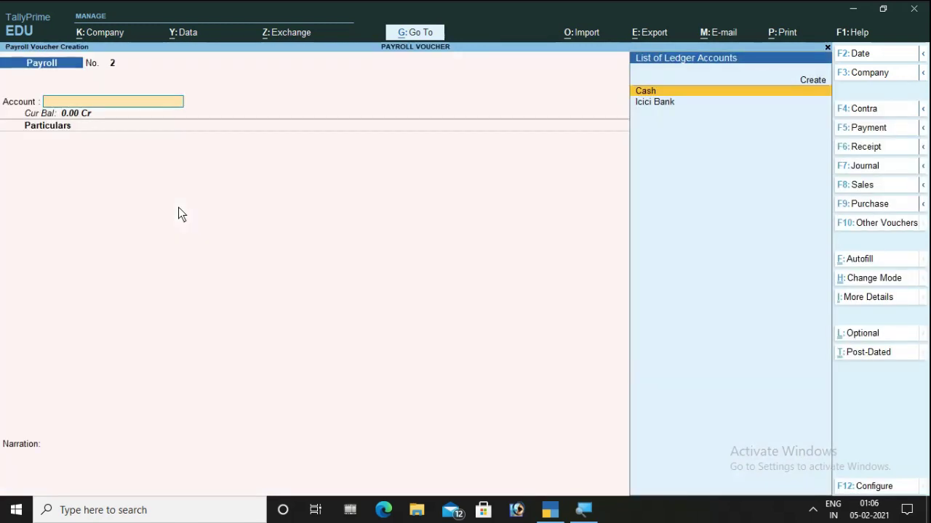
key("ctrl")
key("F10")
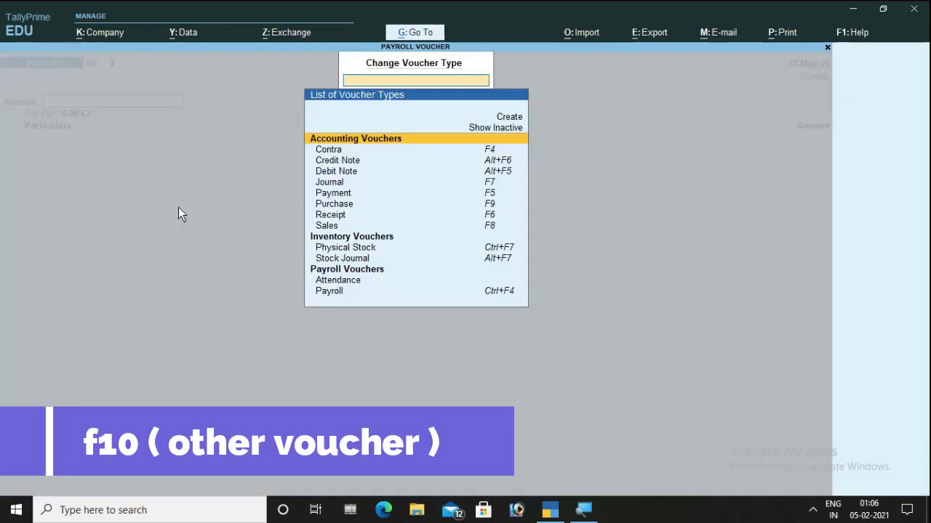
key("Up")
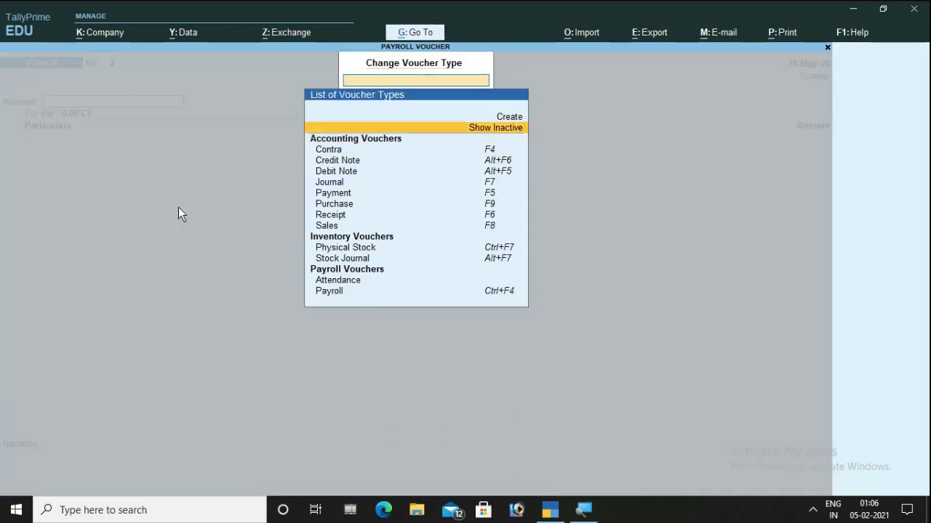
key("Return")
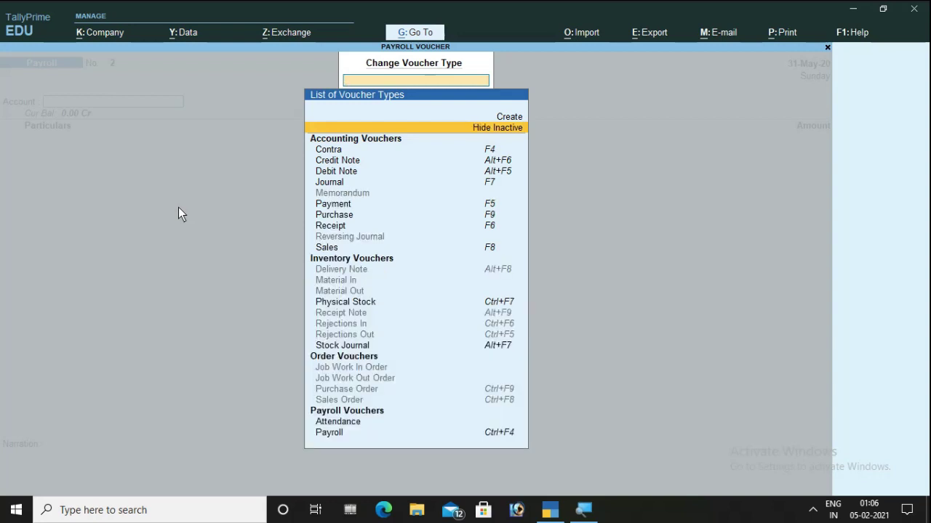
key("Down")
key("Down")
key("Down")
key("Down")
key("Down")
key("Down")
key("Down")
key("Down")
key("Down")
key("Down")
key("Down")
key("Down")
key("Down")
key("Down")
key("Down")
key("Down")
key("Down")
key("Down")
key("Down")
key("Down")
key("Up")
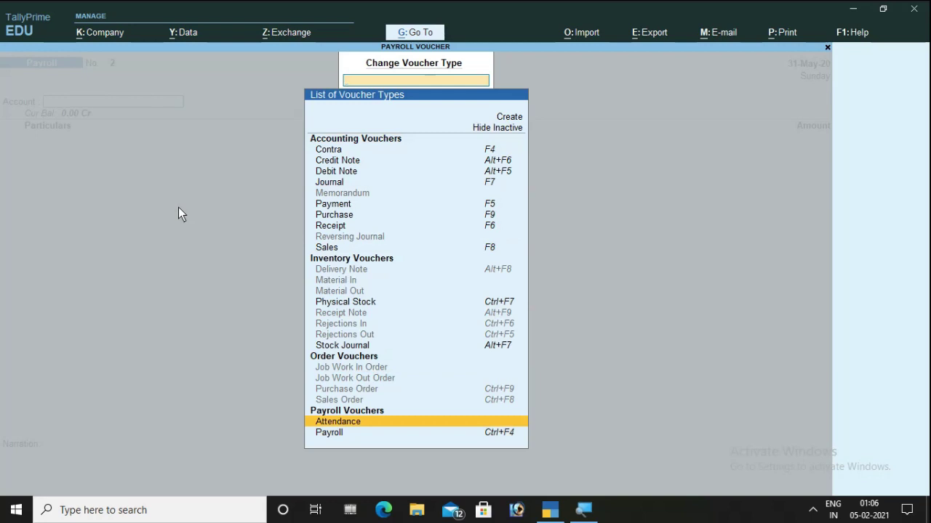
key("Return")
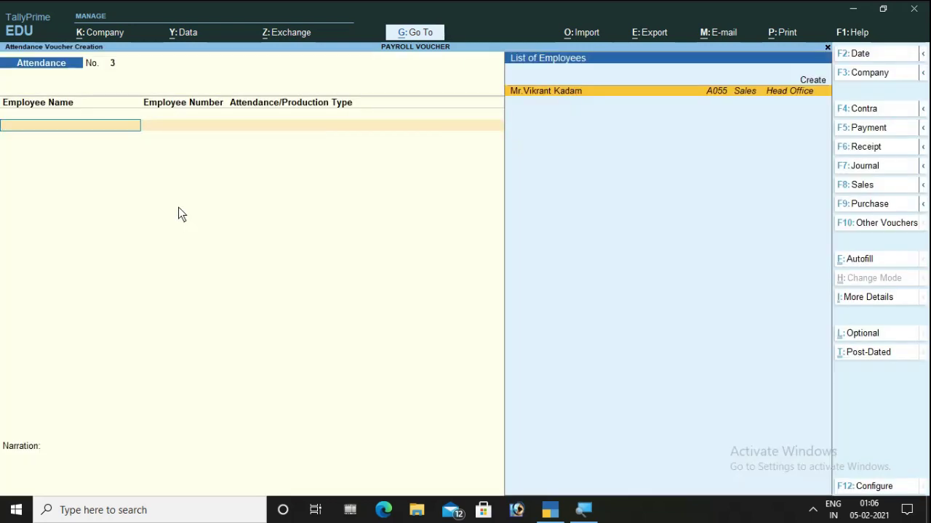
- Record 10 hr of Ot for the employee and save the attendance voucher
key("Return")
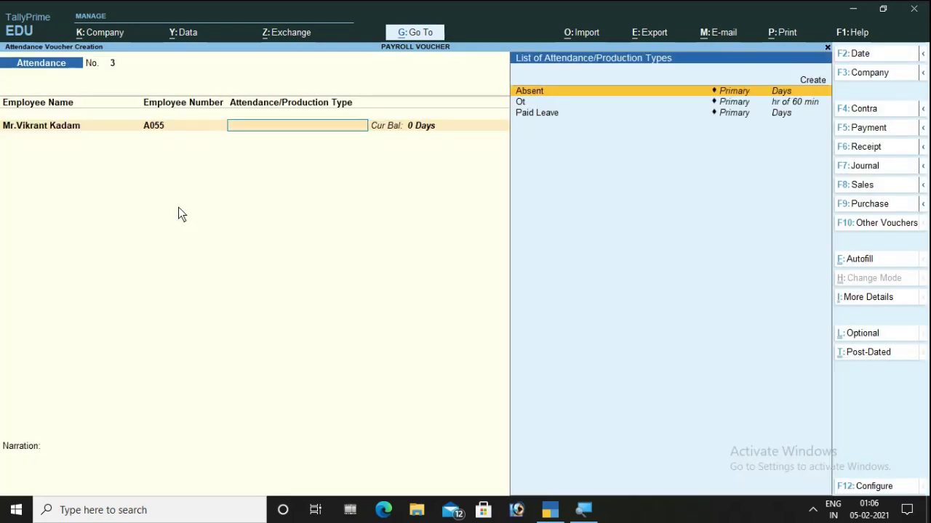
key("Down")
key("Return")
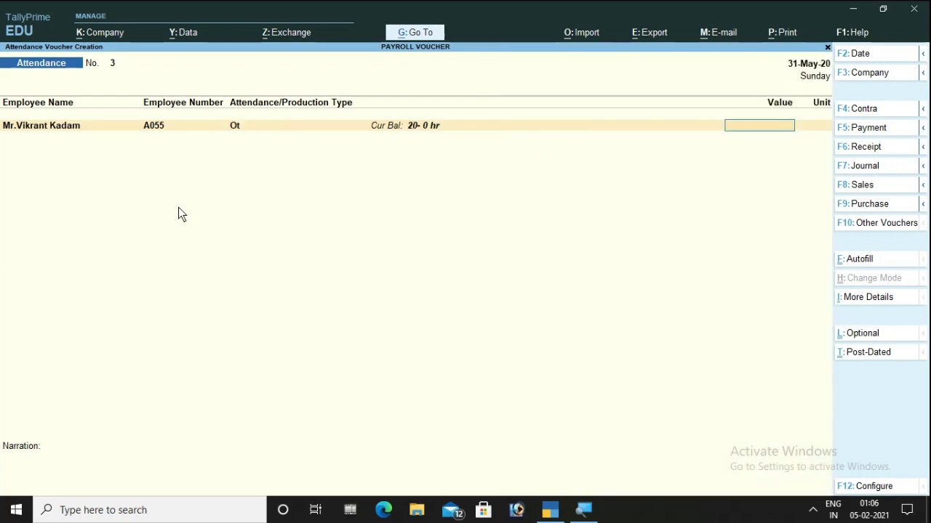
type("10")
key("Return")
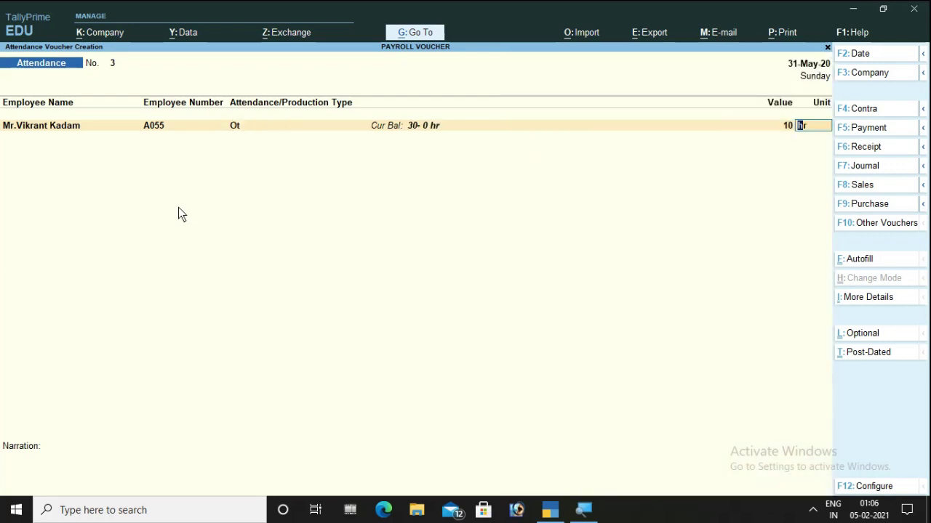
key("Return")
key("Return")
key("Return")
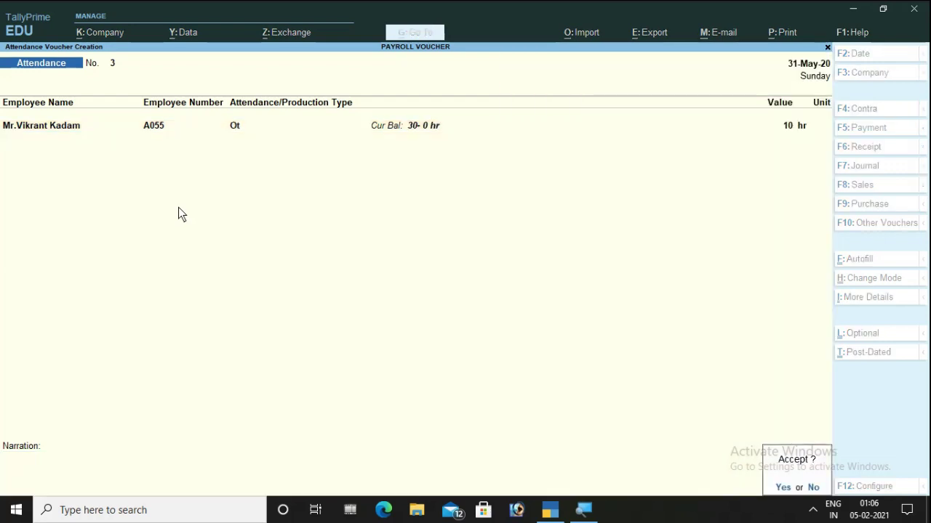
key("Return")
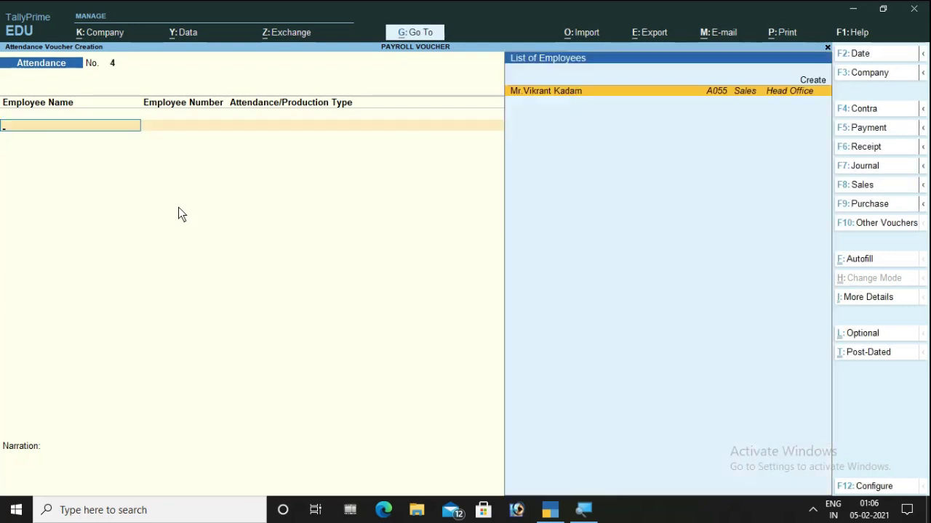
key("Escape")
key("Return")
- In a new payroll voucher, autofill May 2020 Salary for the Head Office category
key("ctrl+F4")
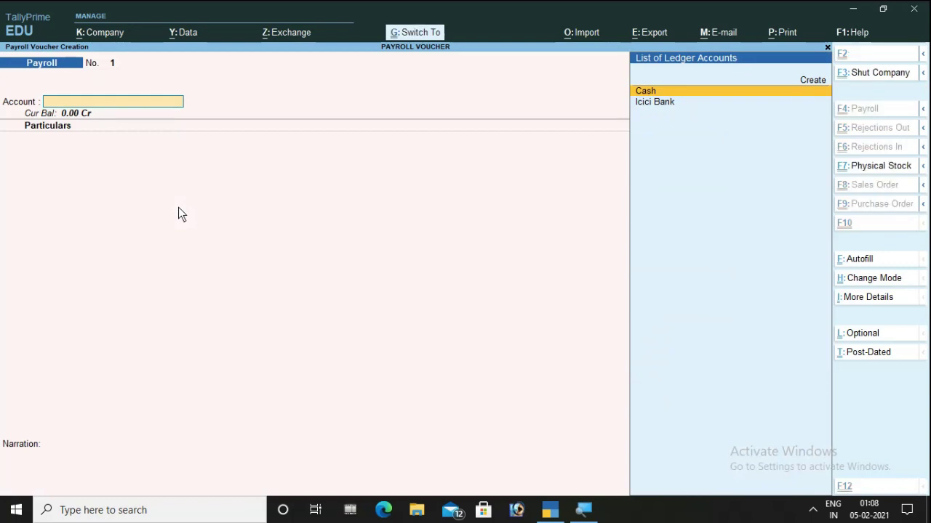
key("ctrl+e")
key("Return")
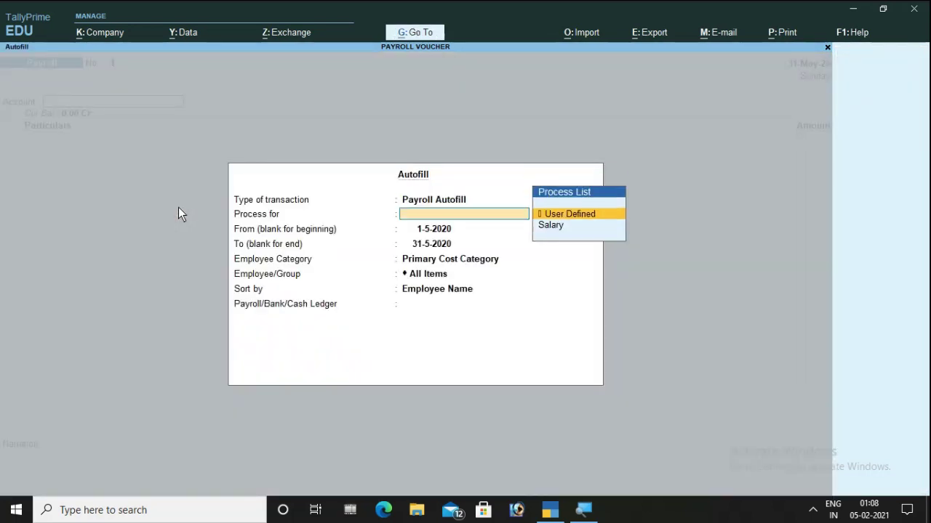
key("Down")
key("Return")
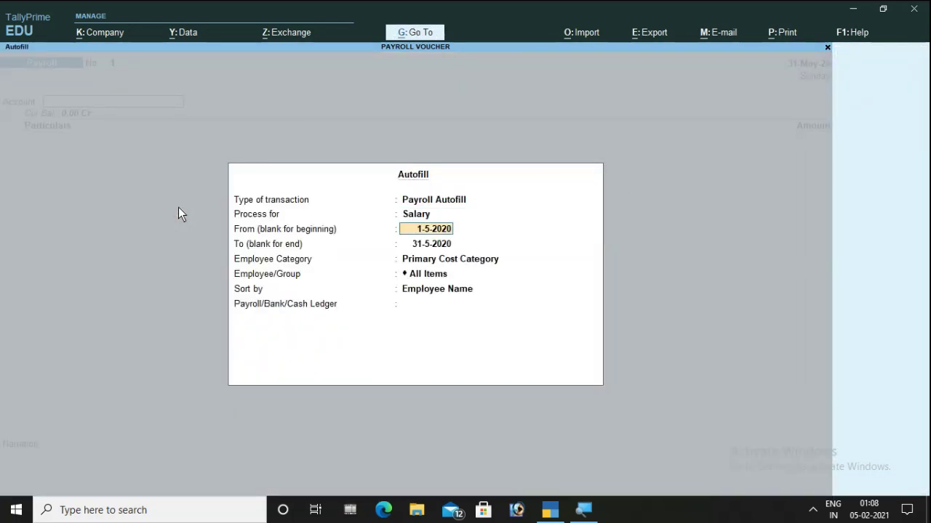
key("Return")
key("Return")
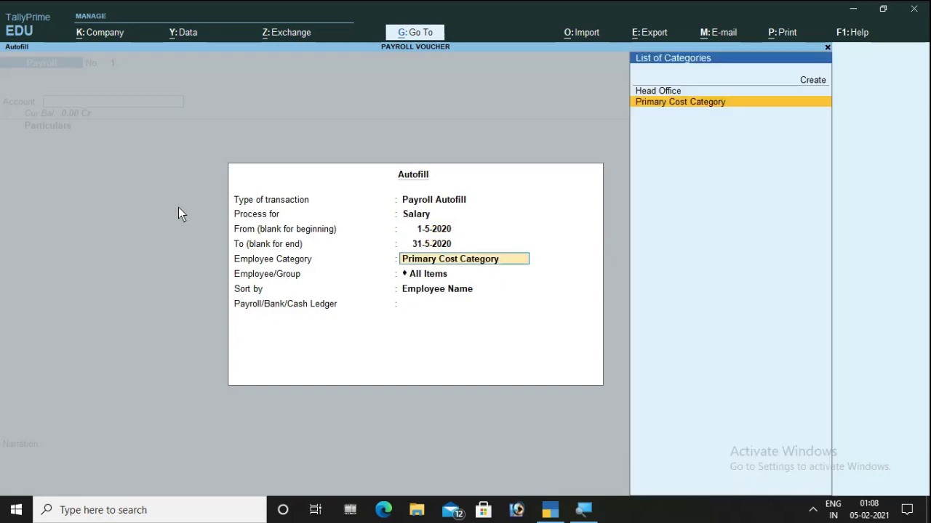
key("Up")
key("Return")
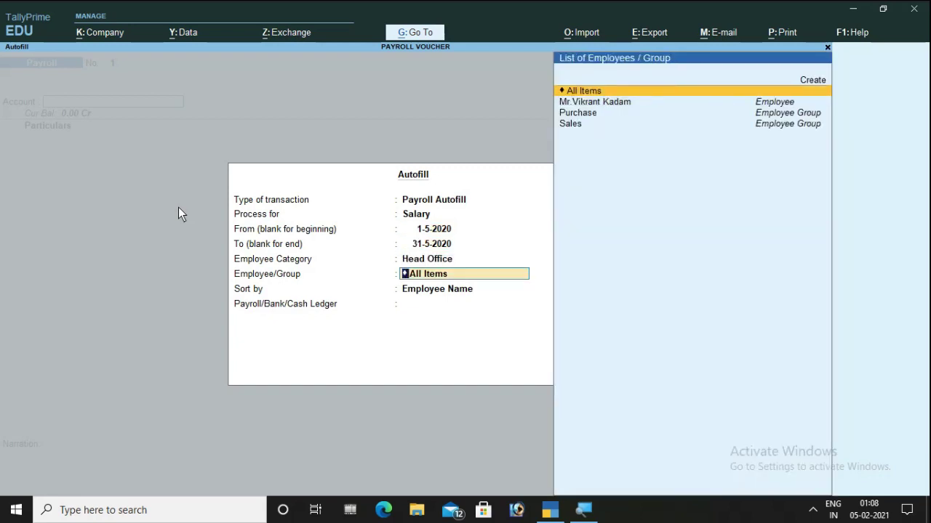
key("Return")
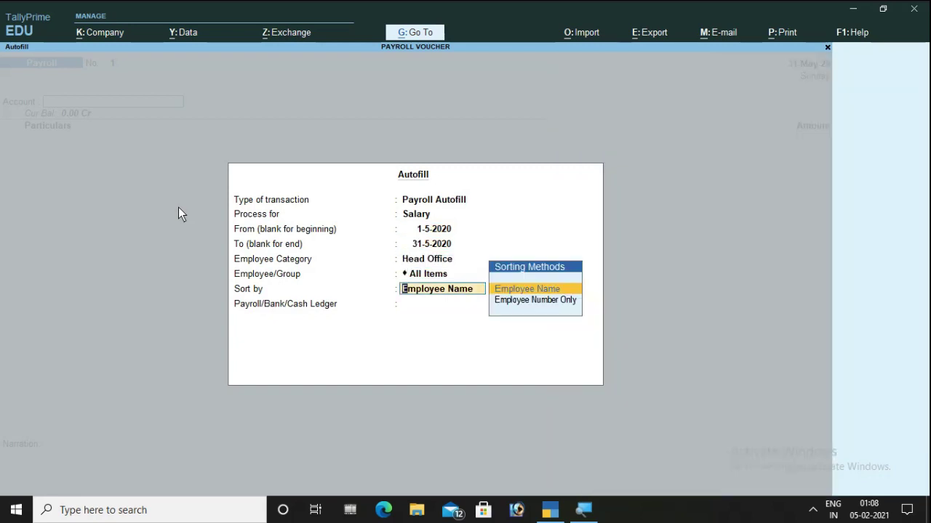
key("Return")
- Pay from Icici Bank, accept 53,440.00 with cheque allocation, save, and return to the main menu
key("Down")
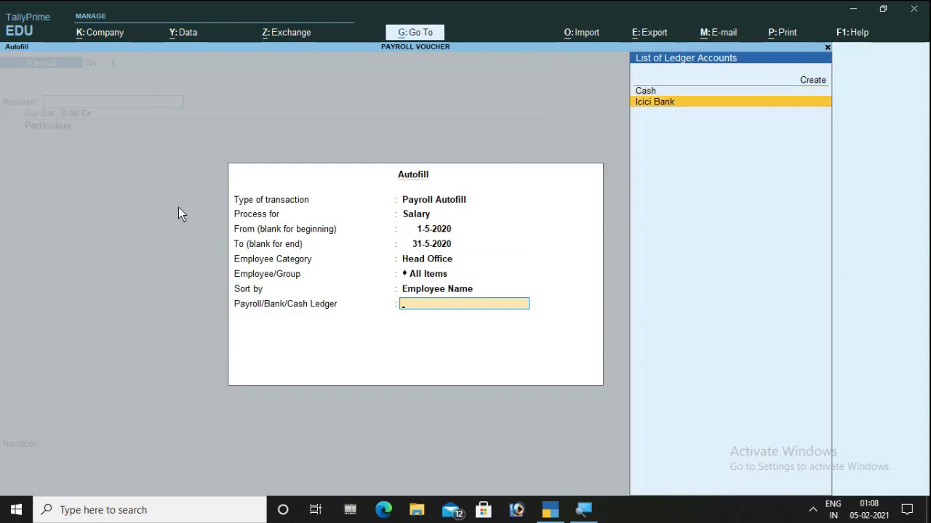
key("Return")
key("Return")
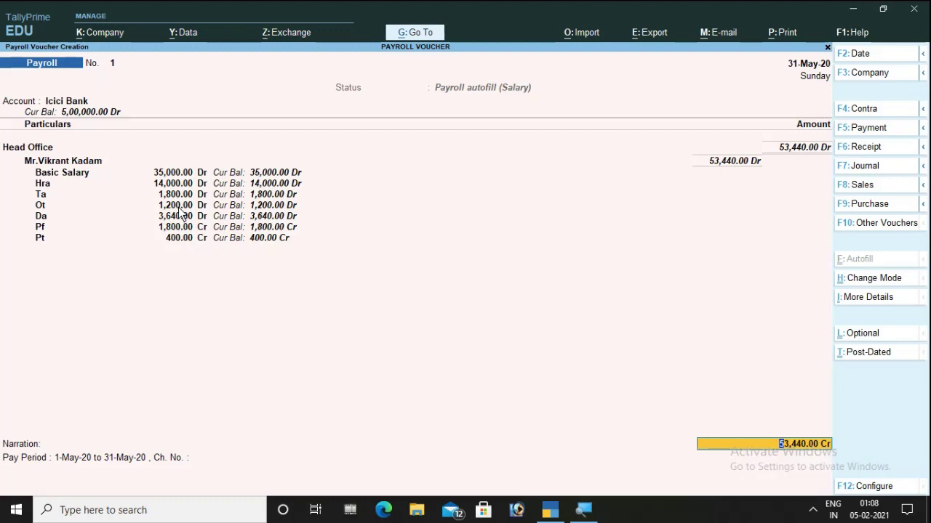
key("Return")
key("Return")
key("Return")
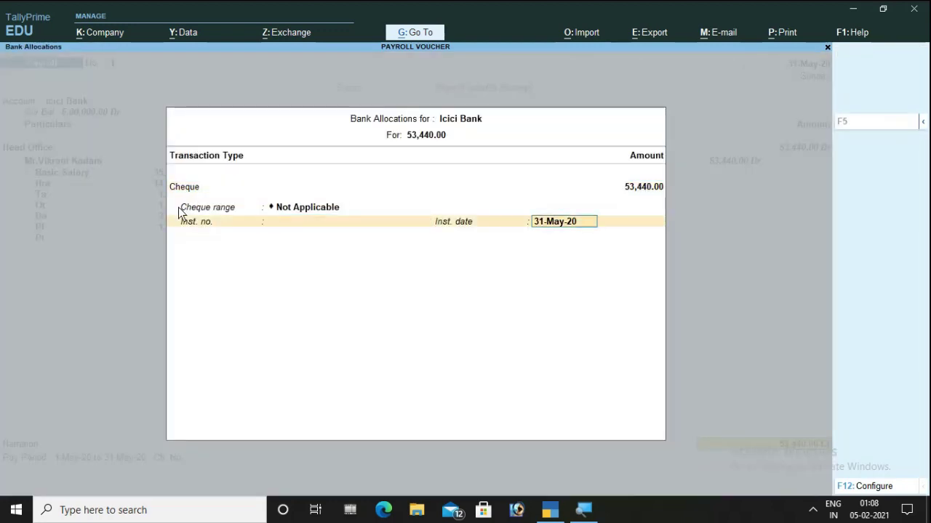
key("Return")
key("Return")
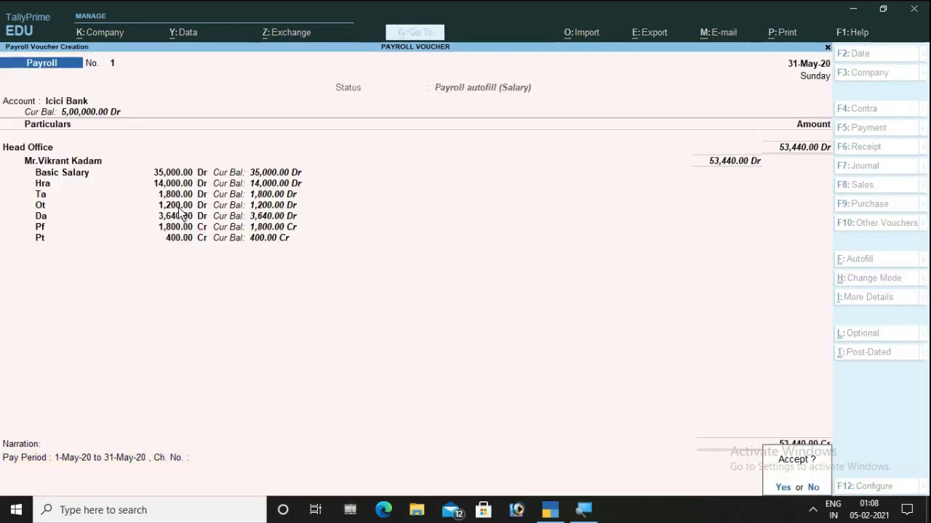
key("Return")
key("Escape")
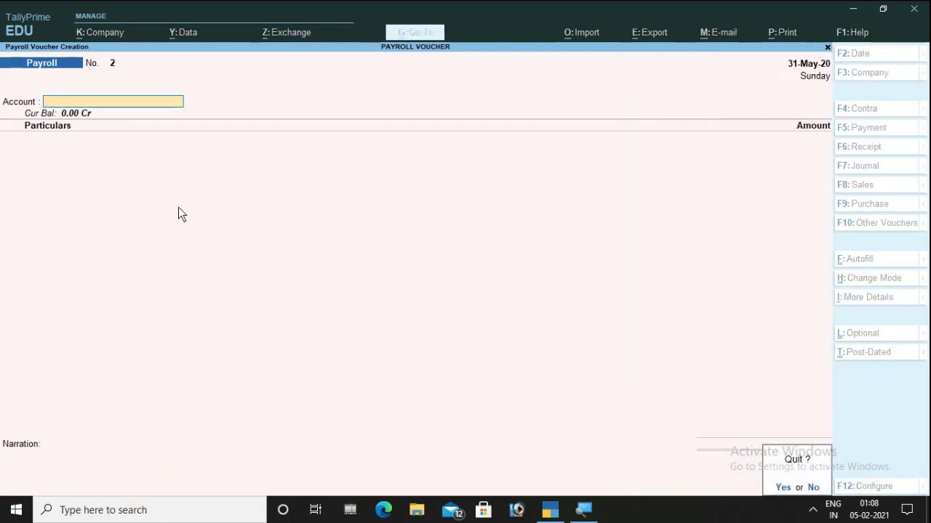
key("Return")
- Open Payroll Reports > Pay Slip for All Items categories and employees as a Multi Pay Slip
key("Down")
key("Down")
key("Down")
key("Down")
key("Down")
key("Down")
key("Down")
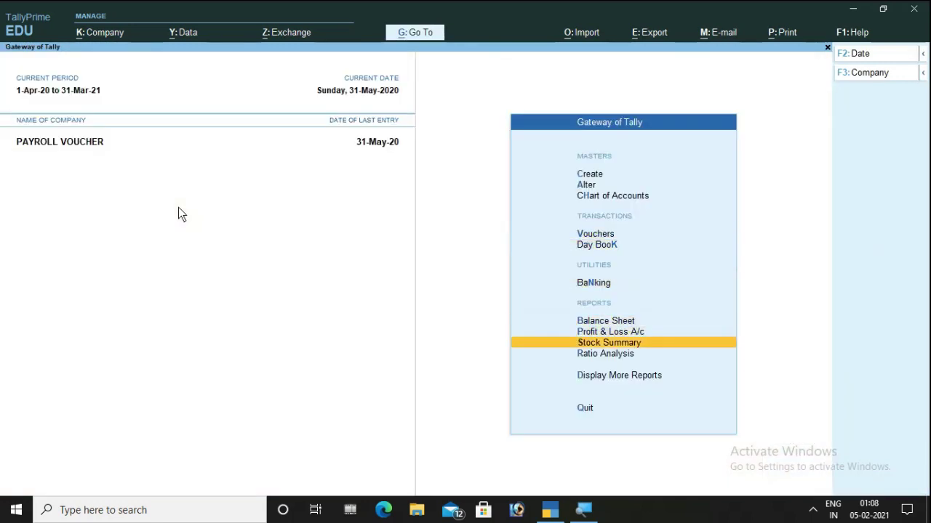
key("Return")
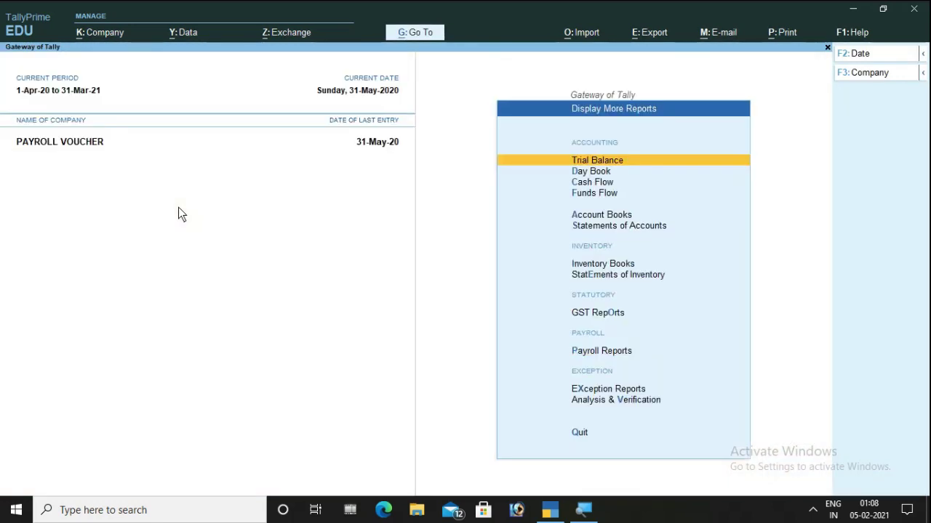
key("Down")
key("Down")
key("Down")
key("Down")
key("Down")
key("Down")
key("Down")
key("Down")
key("Down")
key("Down")
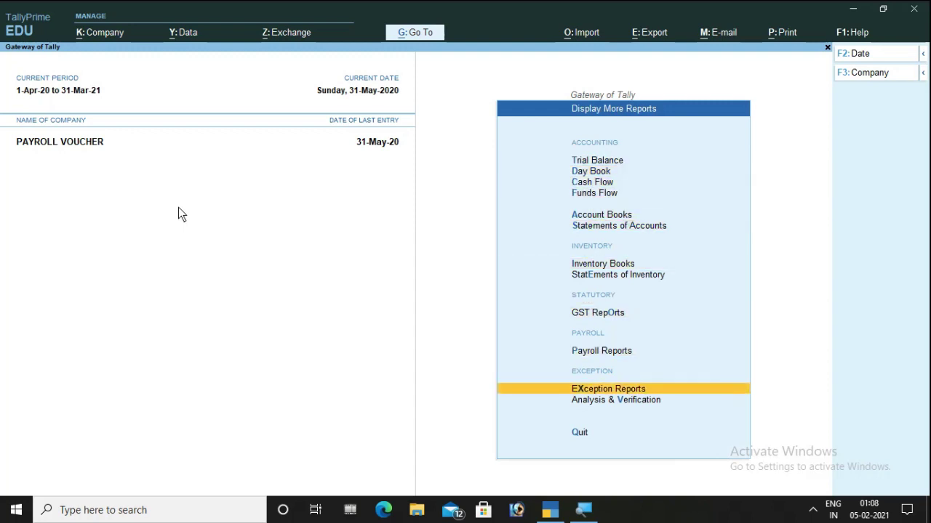
key("Up")
key("Return")
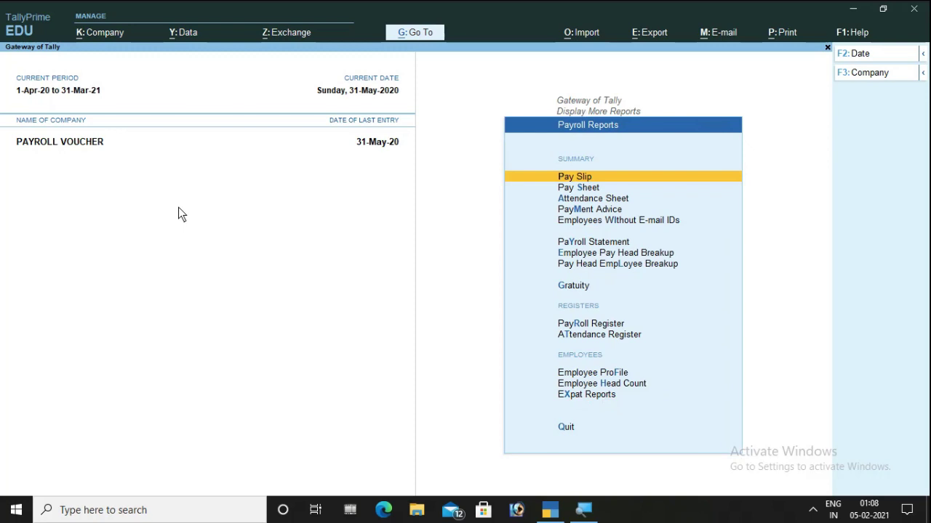
key("Return")
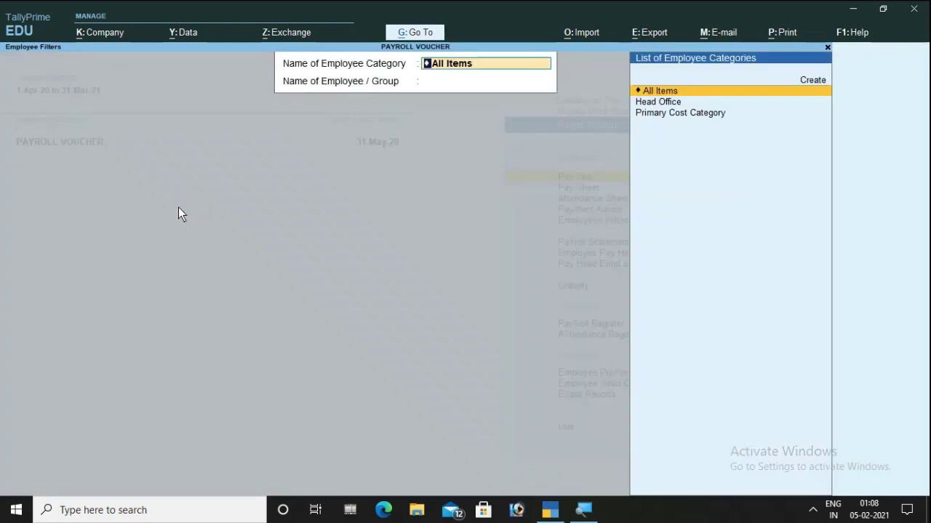
key("Return")
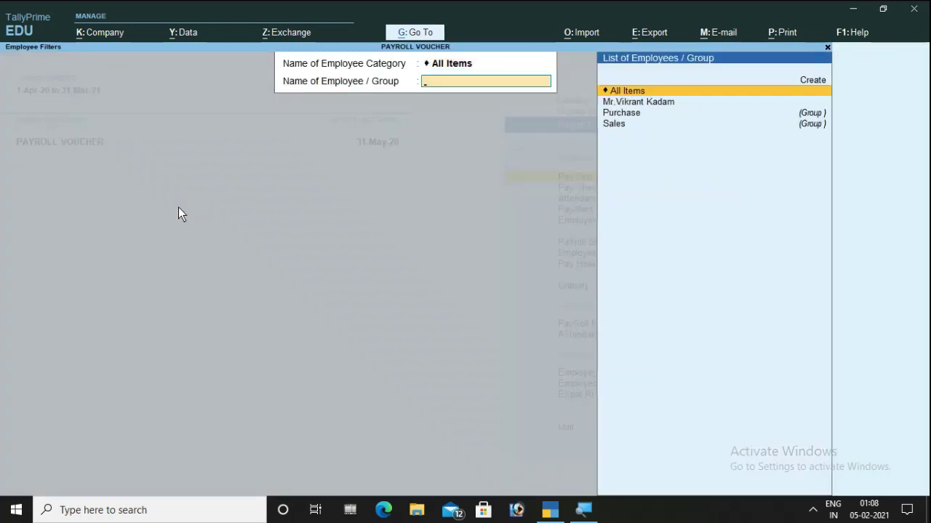
key("Return")
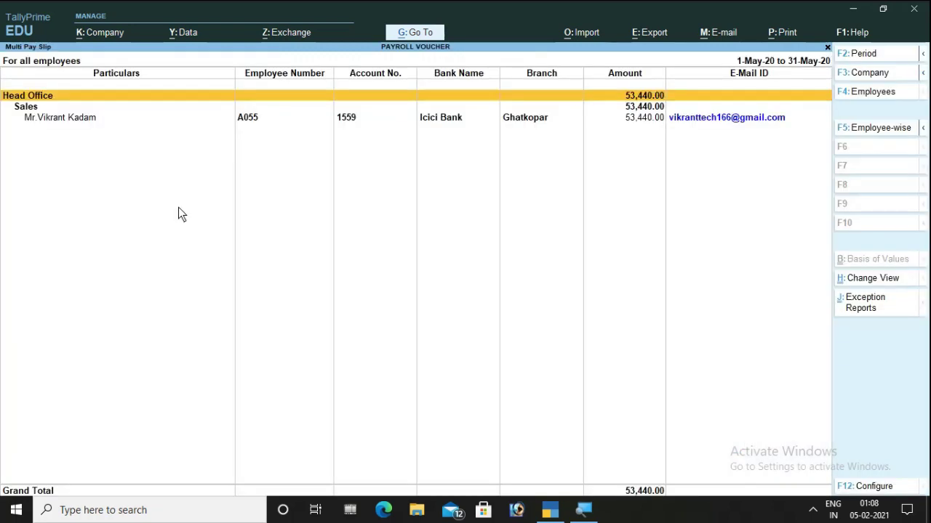